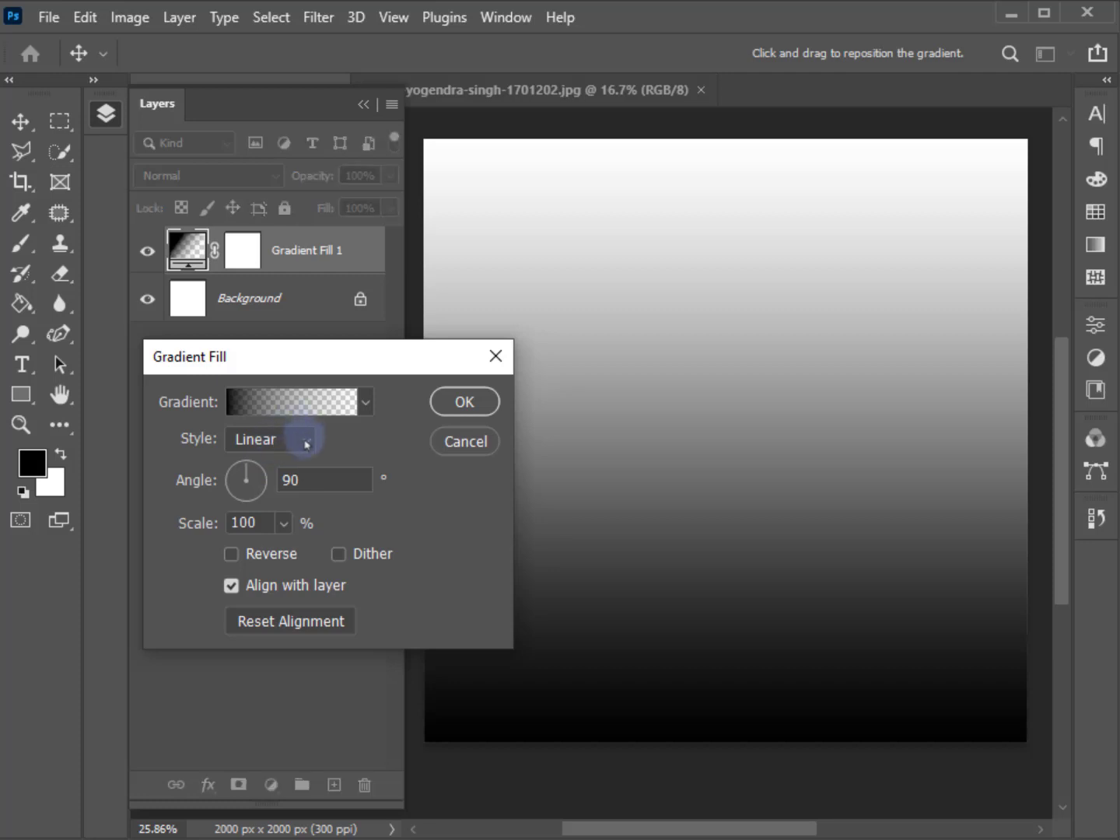
Apply the Foreground to Background preset to the gradient fill and set its starting colour stop to grey 7c7c7c.
left_click(309, 406)
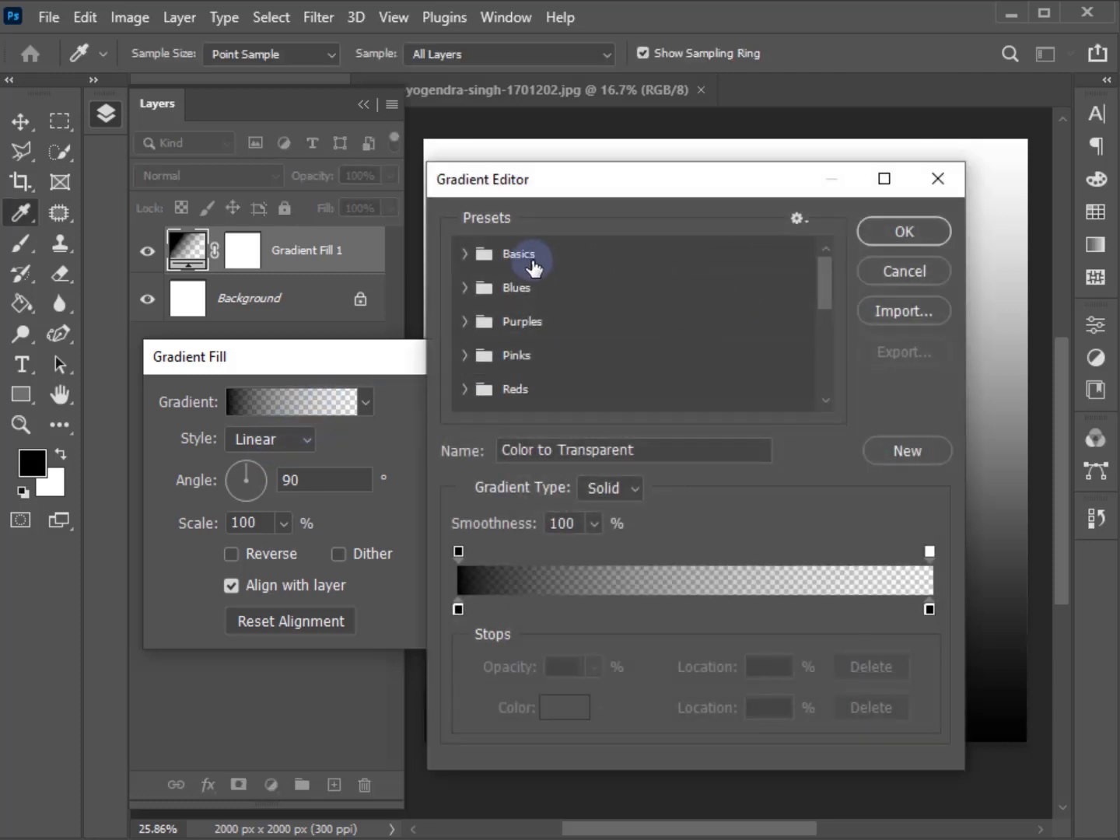
left_click(467, 256)
left_click(495, 292)
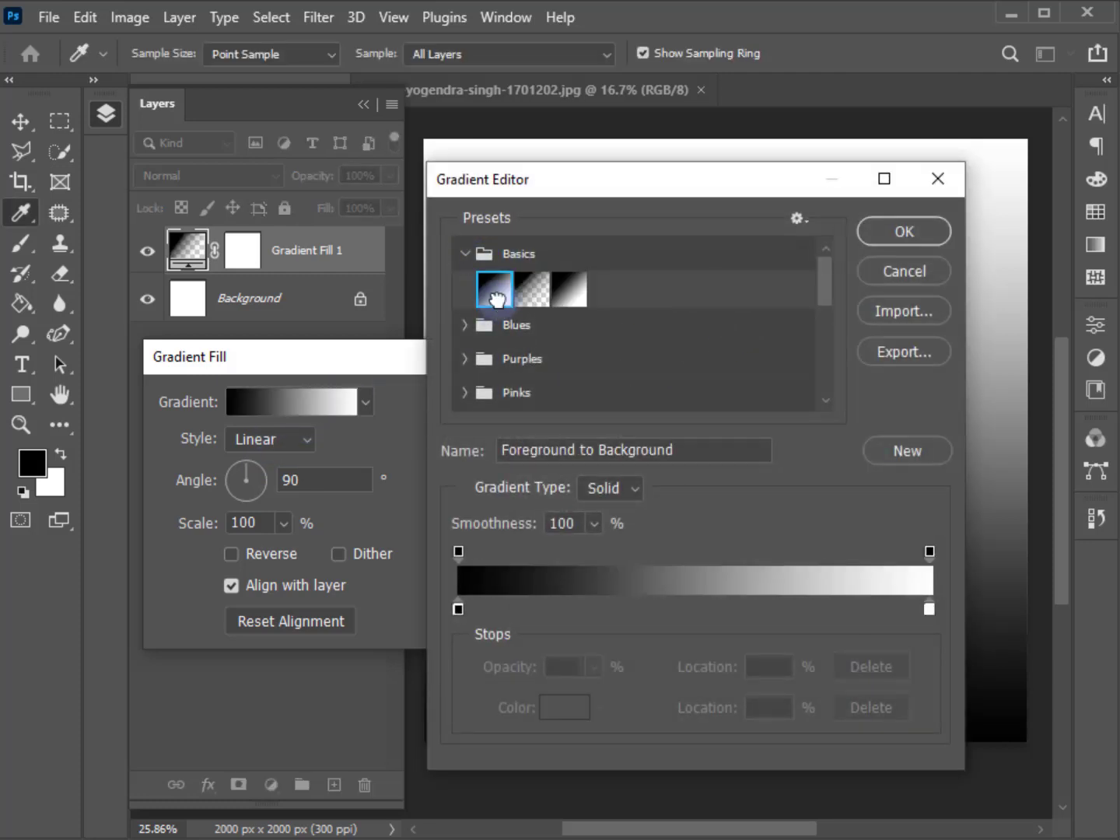
left_click(458, 608)
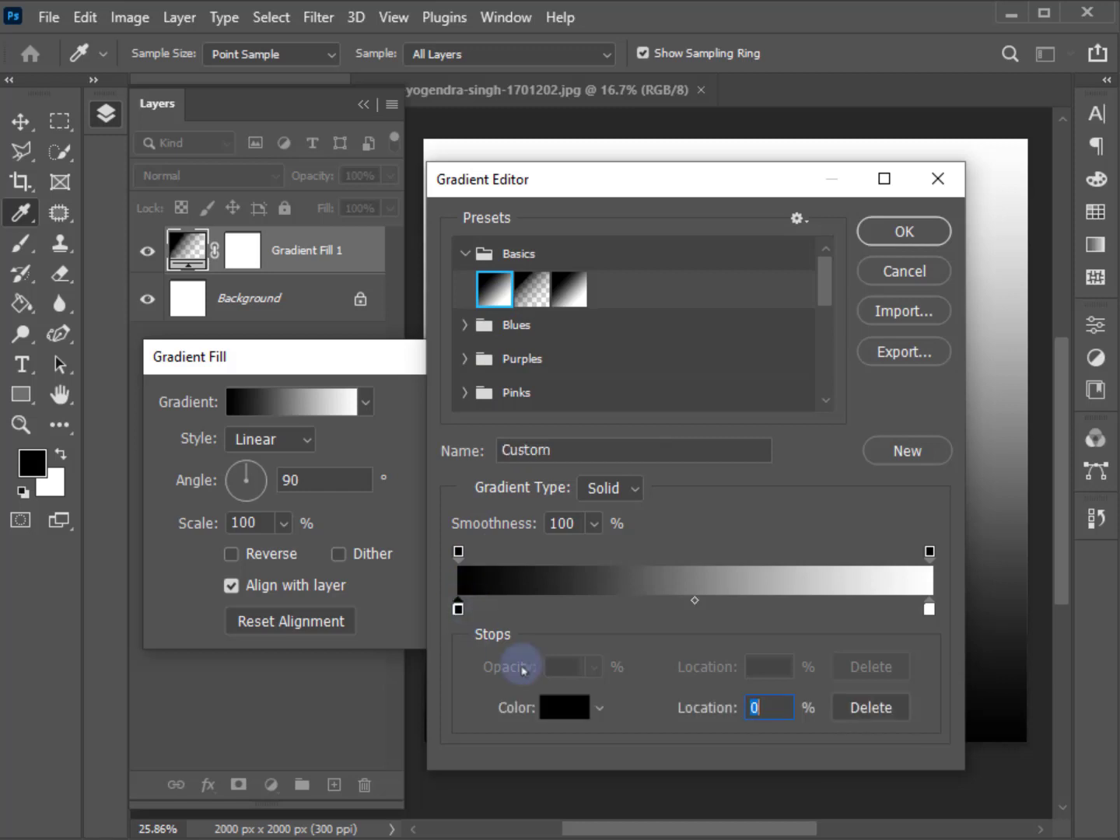
left_click(566, 709)
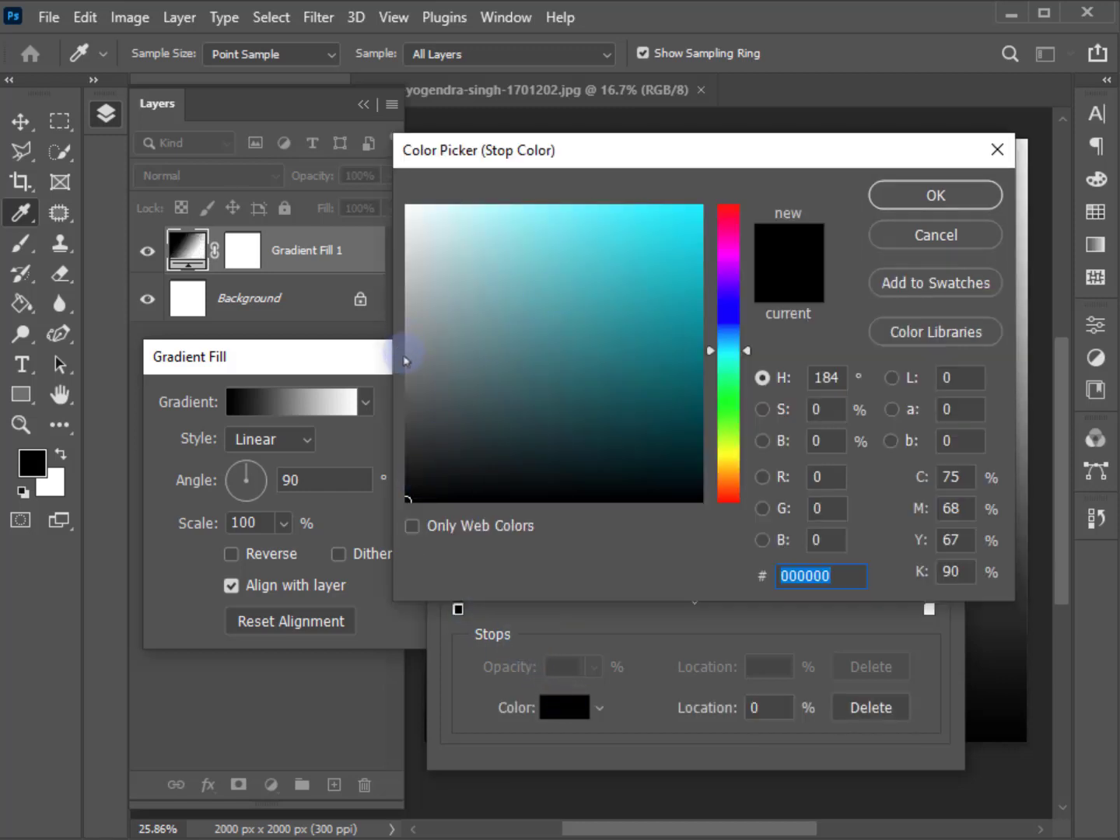
left_click(409, 358)
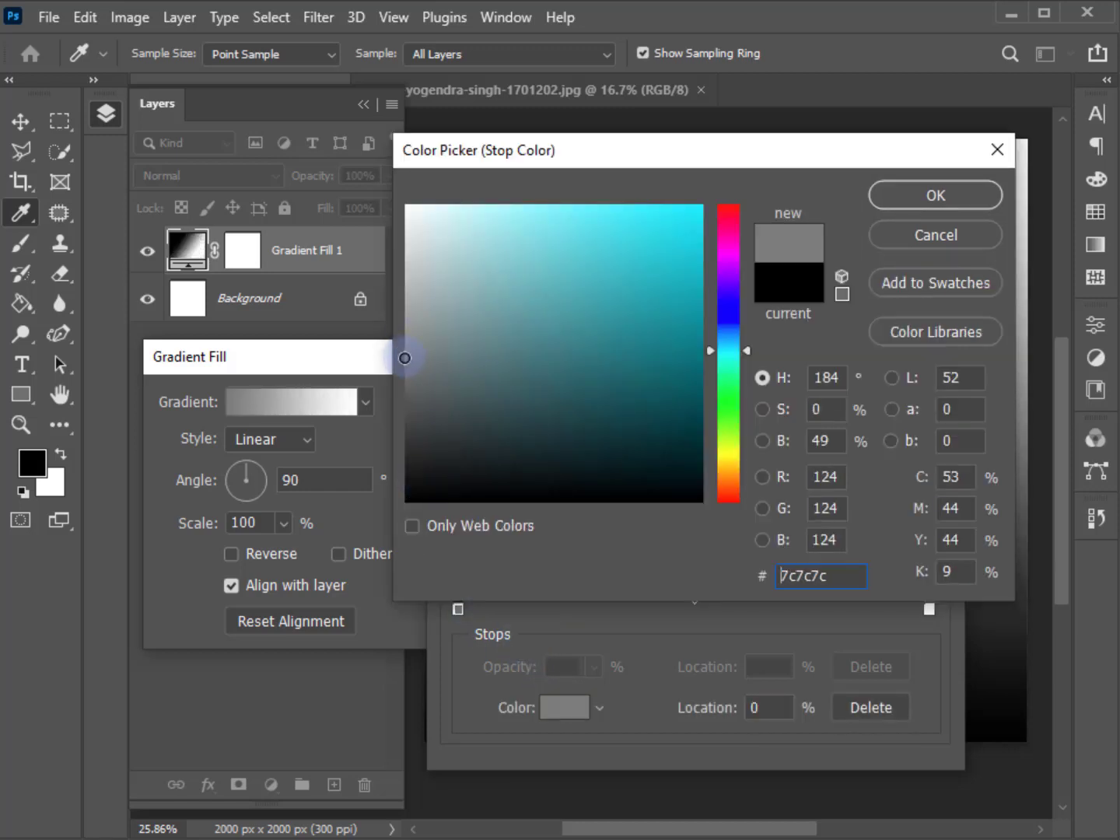
left_click(952, 191)
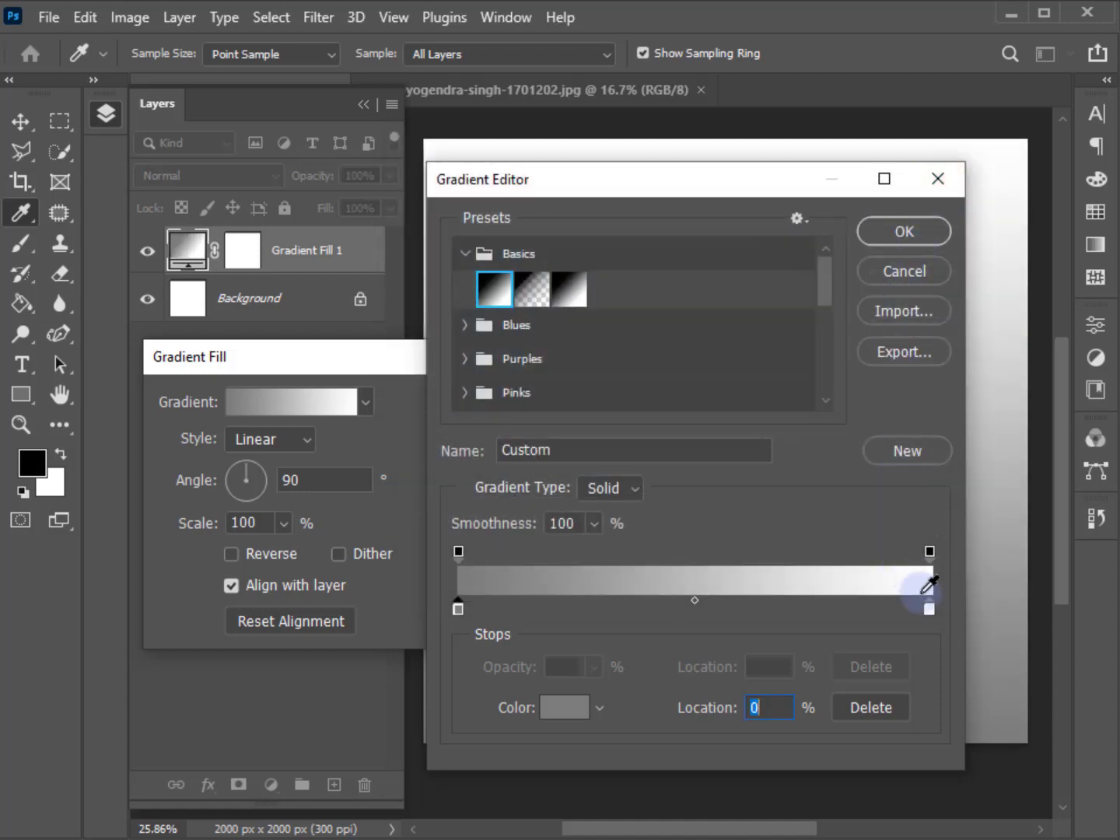
Set the gradient's end colour stop to white ffffff and accept the edited gradient.
left_click(929, 612)
left_click(567, 708)
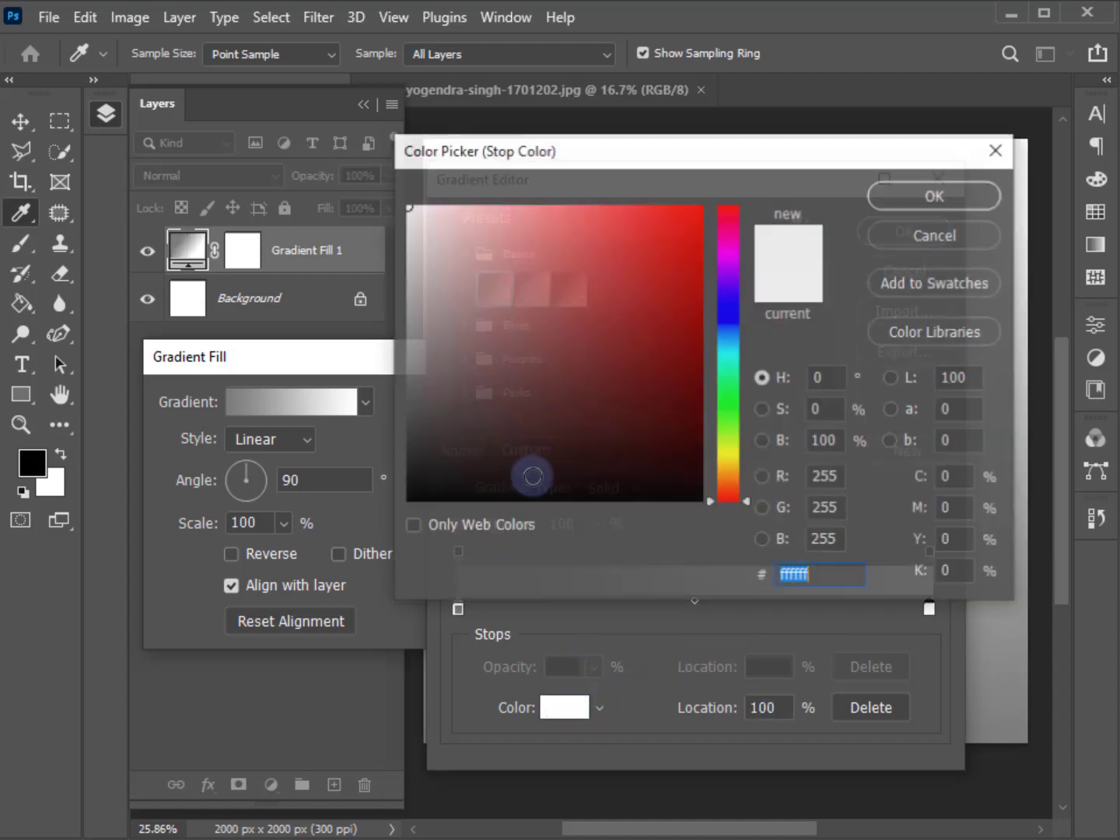
left_click_drag(432, 248, 388, 199)
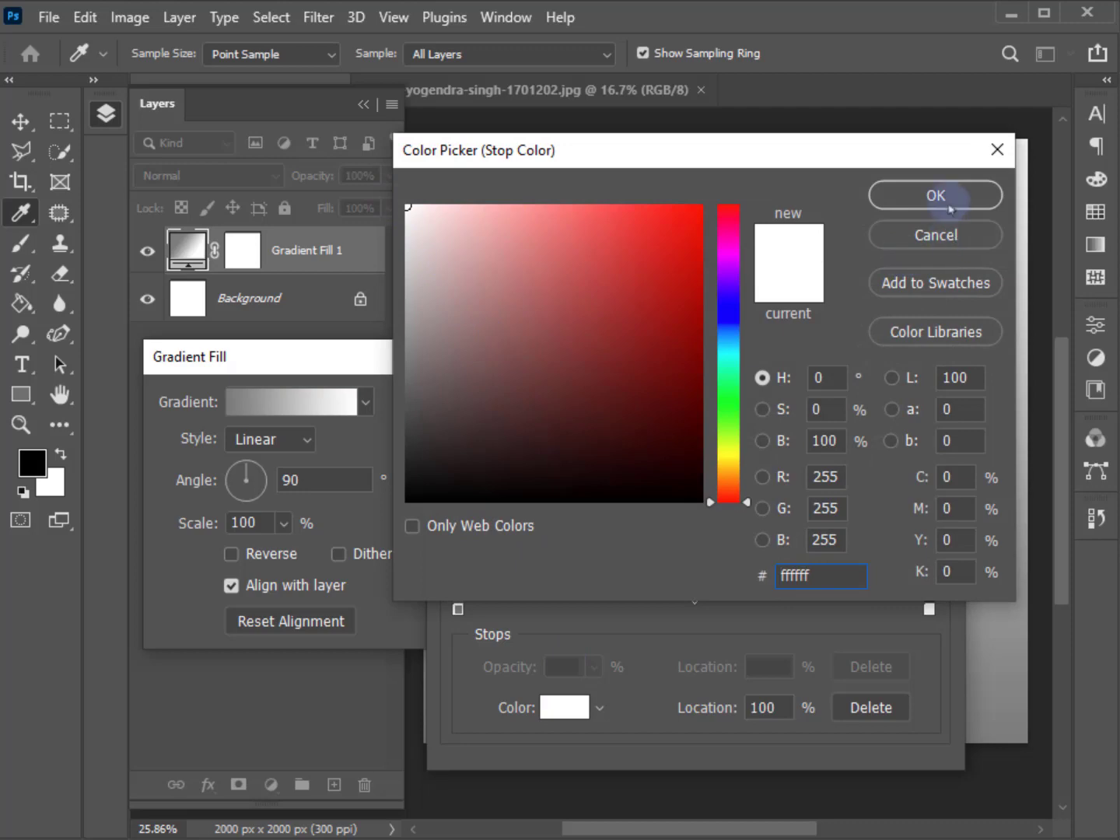
left_click(960, 199)
left_click(910, 233)
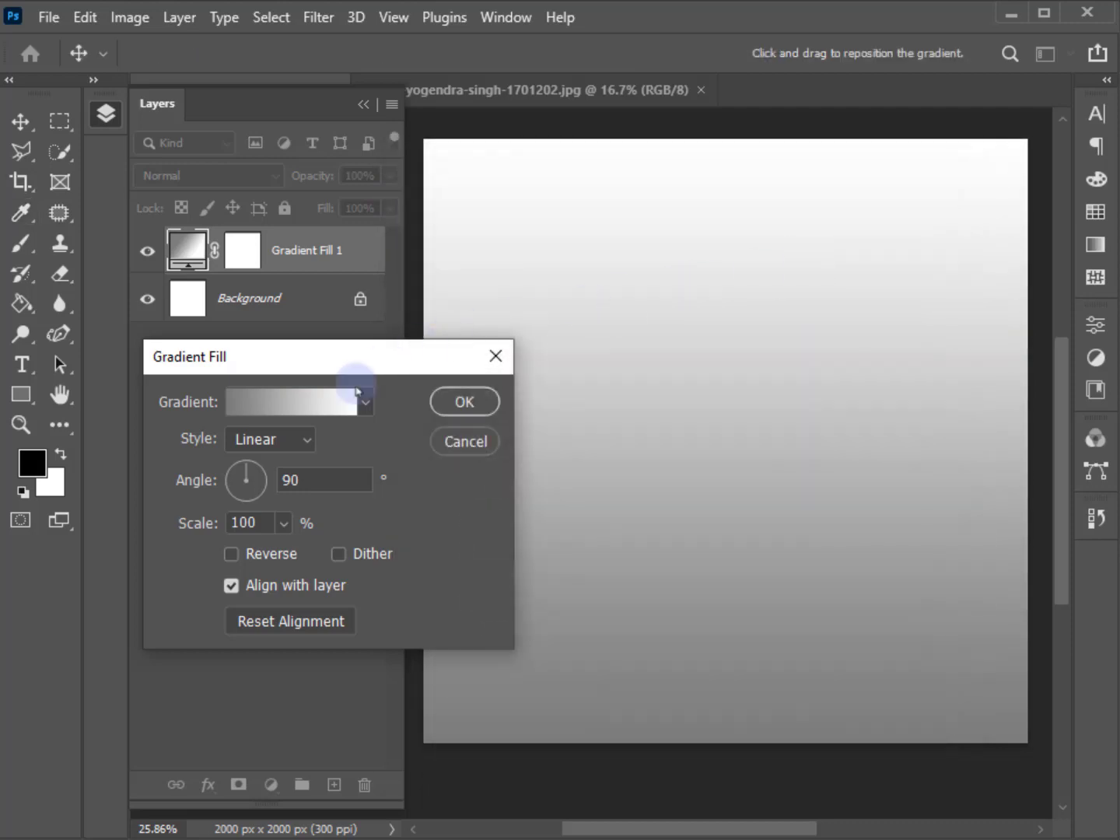
Make the gradient fill radial and reversed with a scale of 186%, and apply it.
left_click(263, 440)
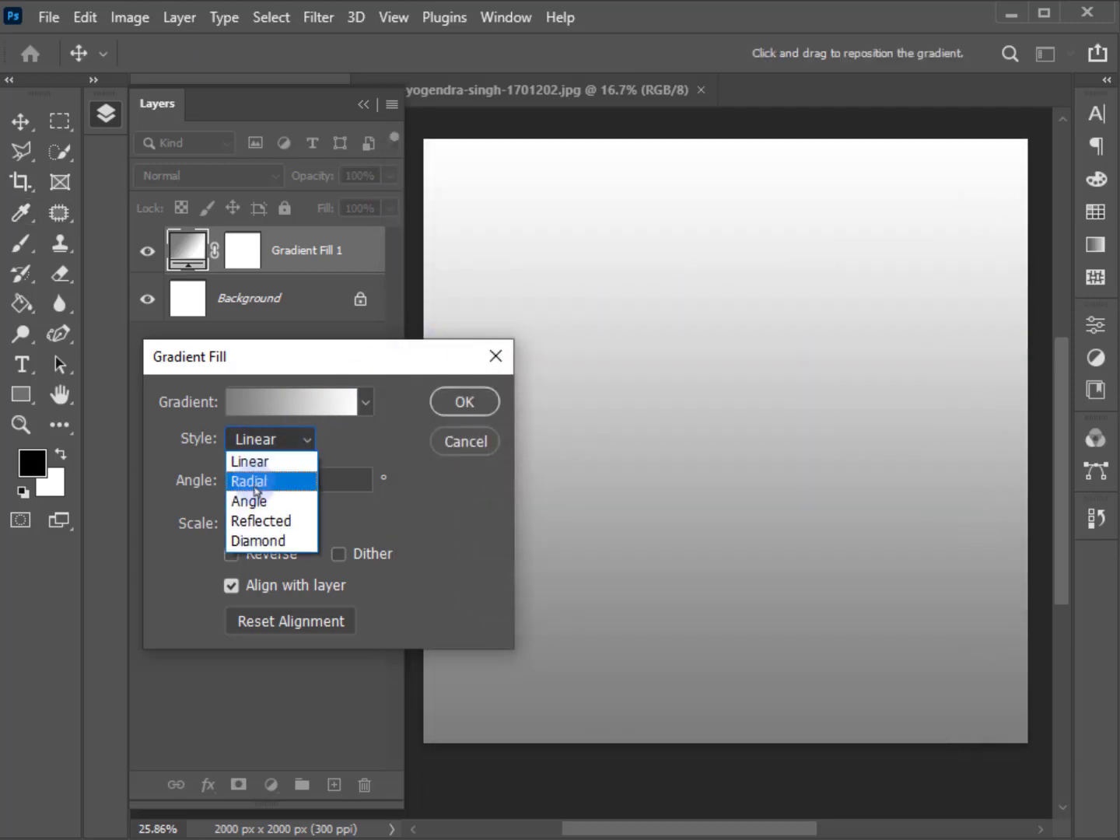
left_click(257, 482)
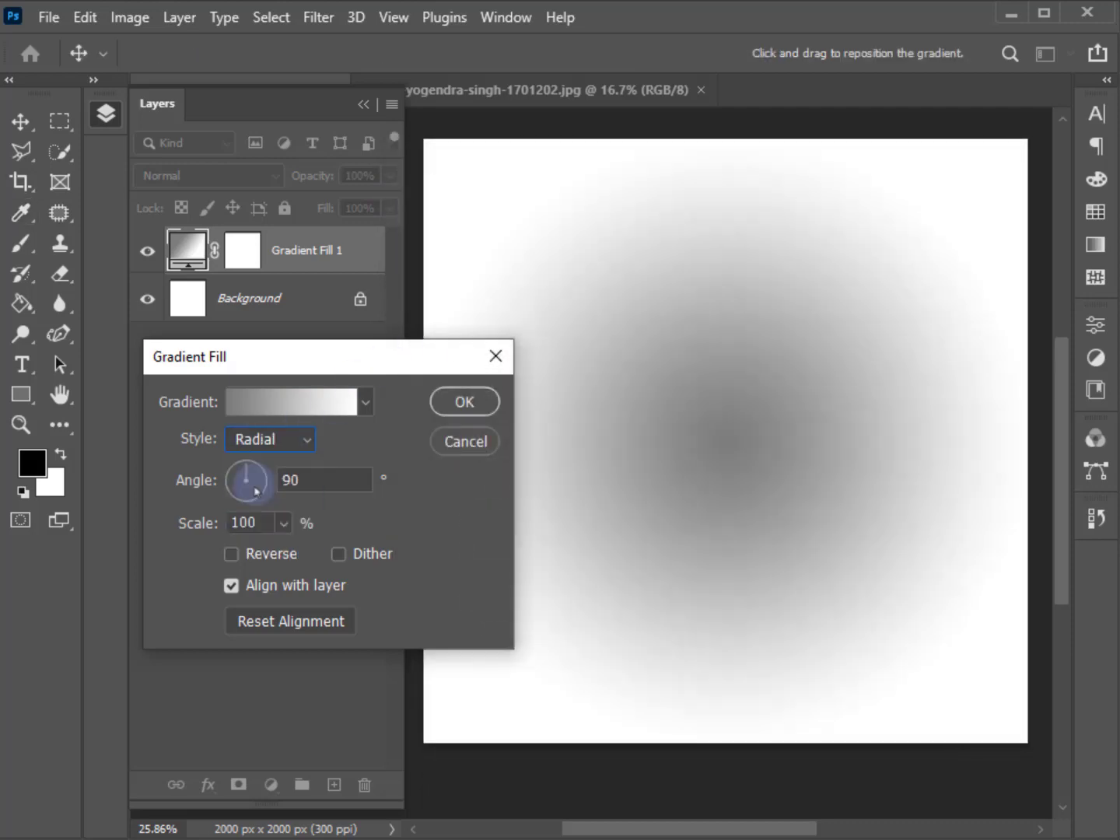
left_click(231, 554)
left_click_drag(175, 530, 222, 531)
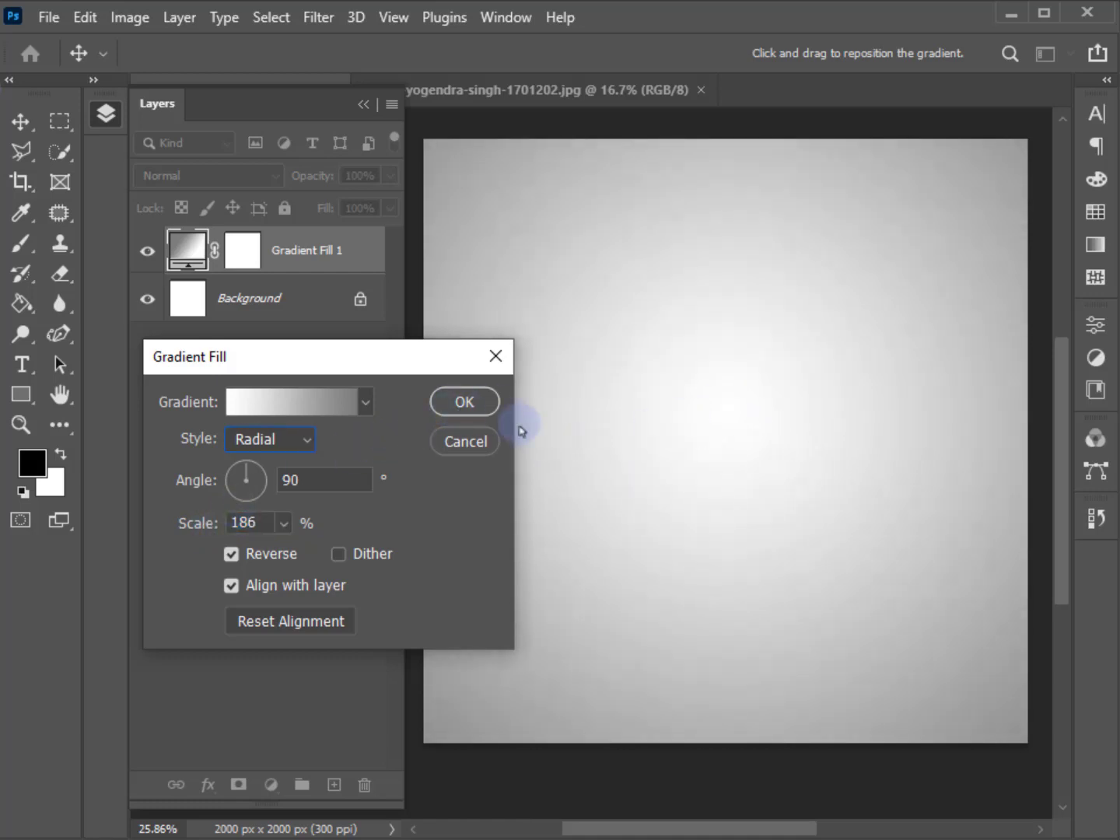
left_click(476, 402)
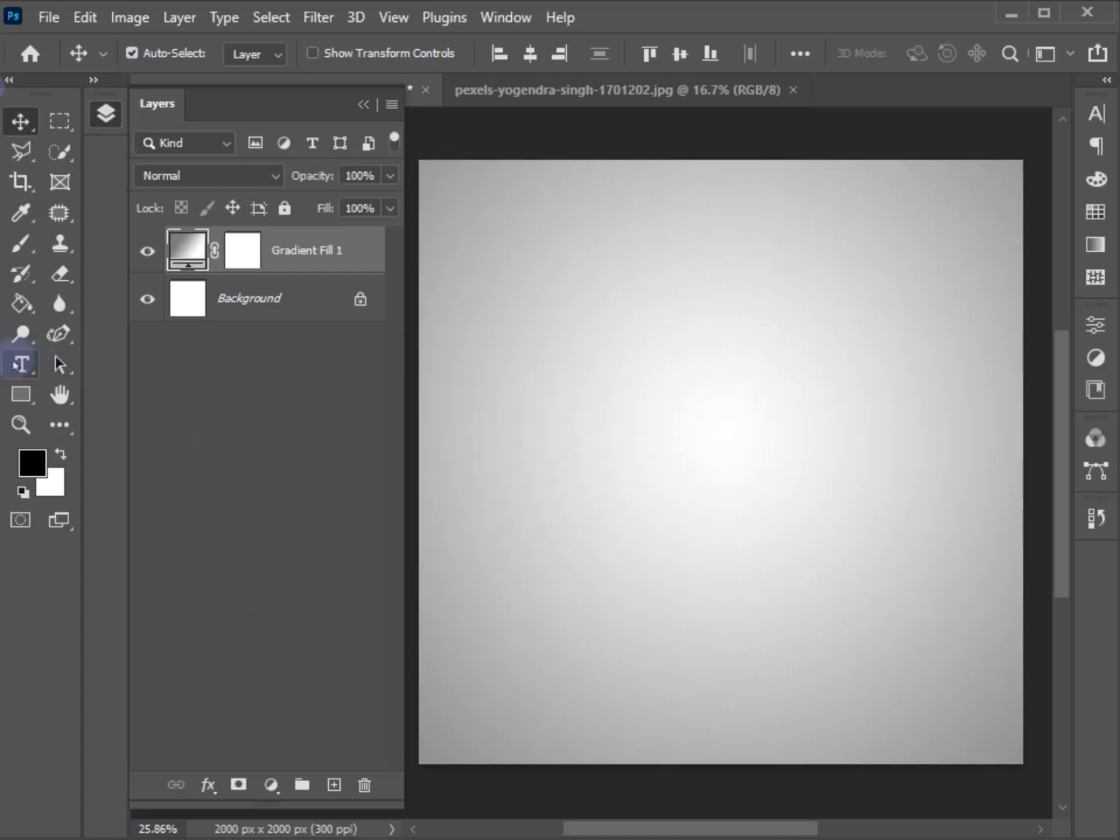
Add the text "JUMP" near the top of the canvas as a new type layer.
left_click(23, 363)
left_click(487, 267)
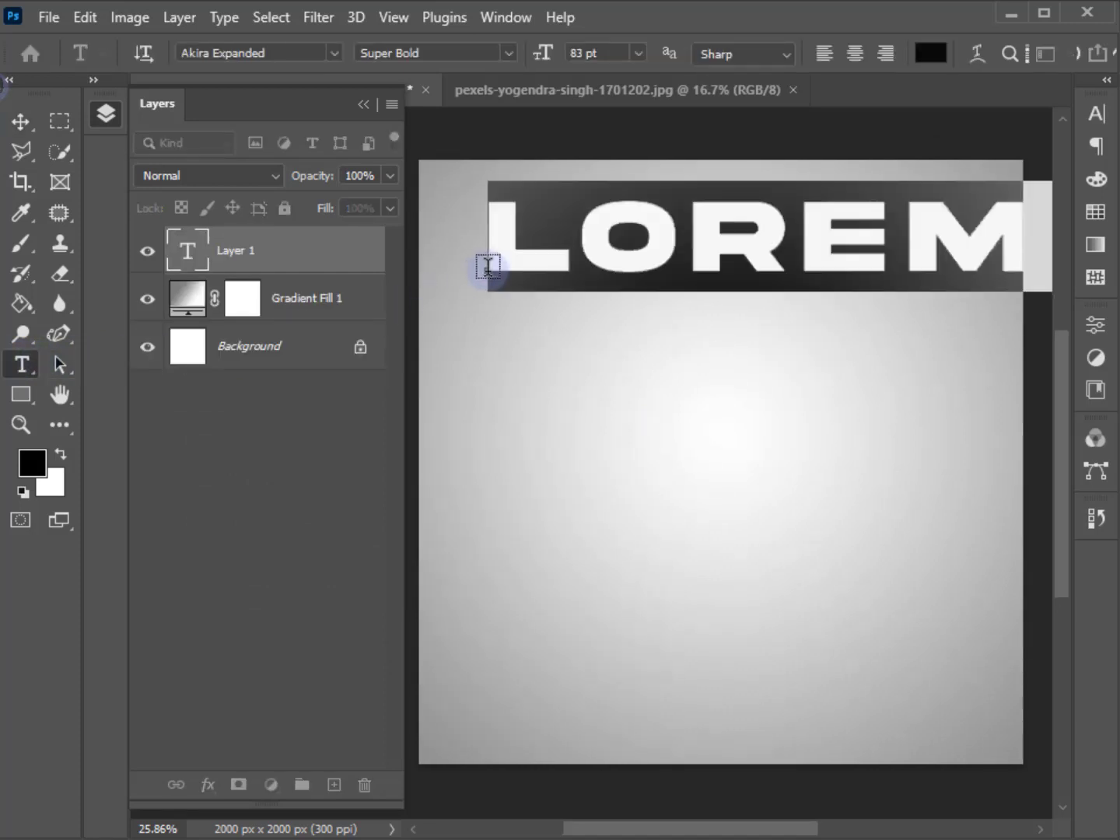
type("JU")
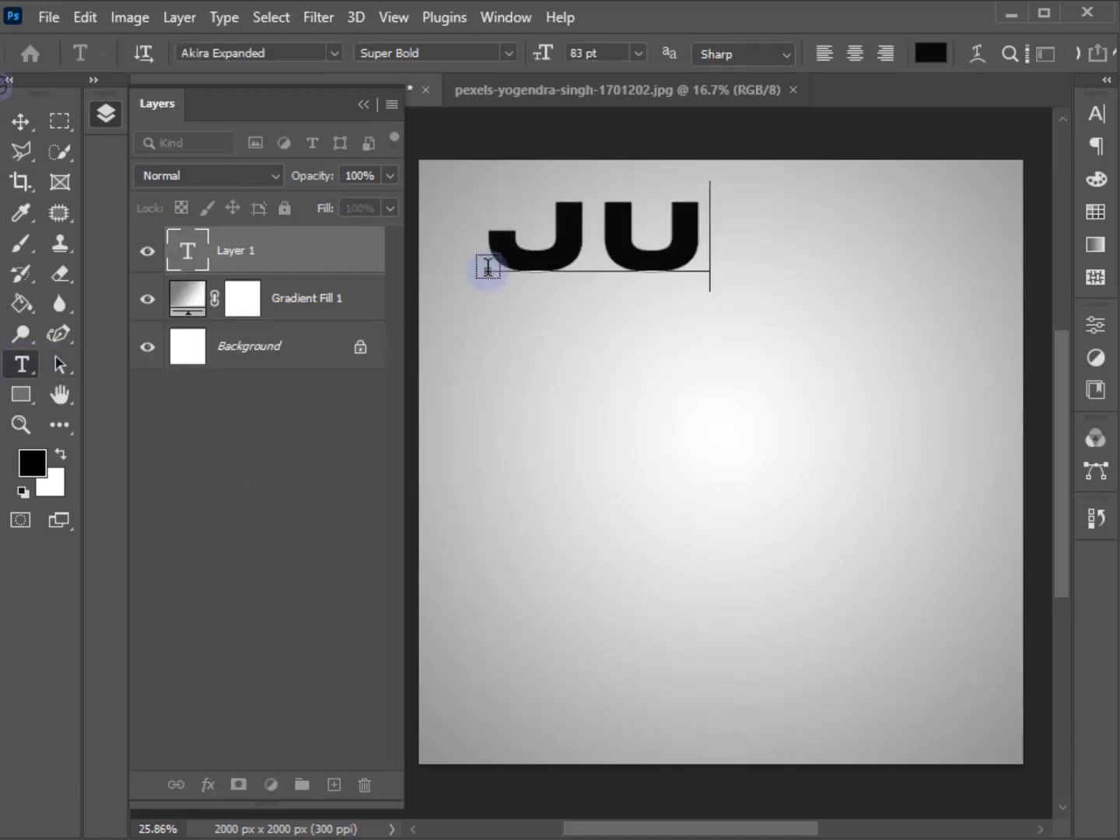
type("MP")
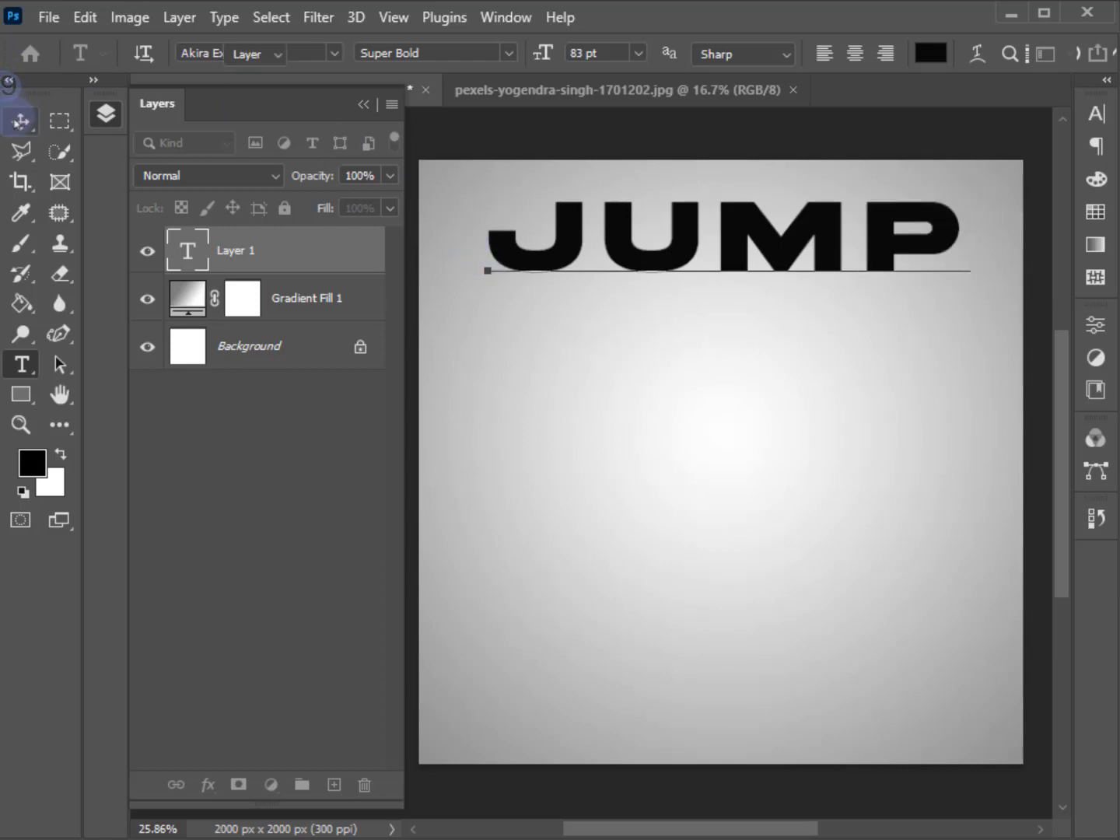
left_click(21, 121)
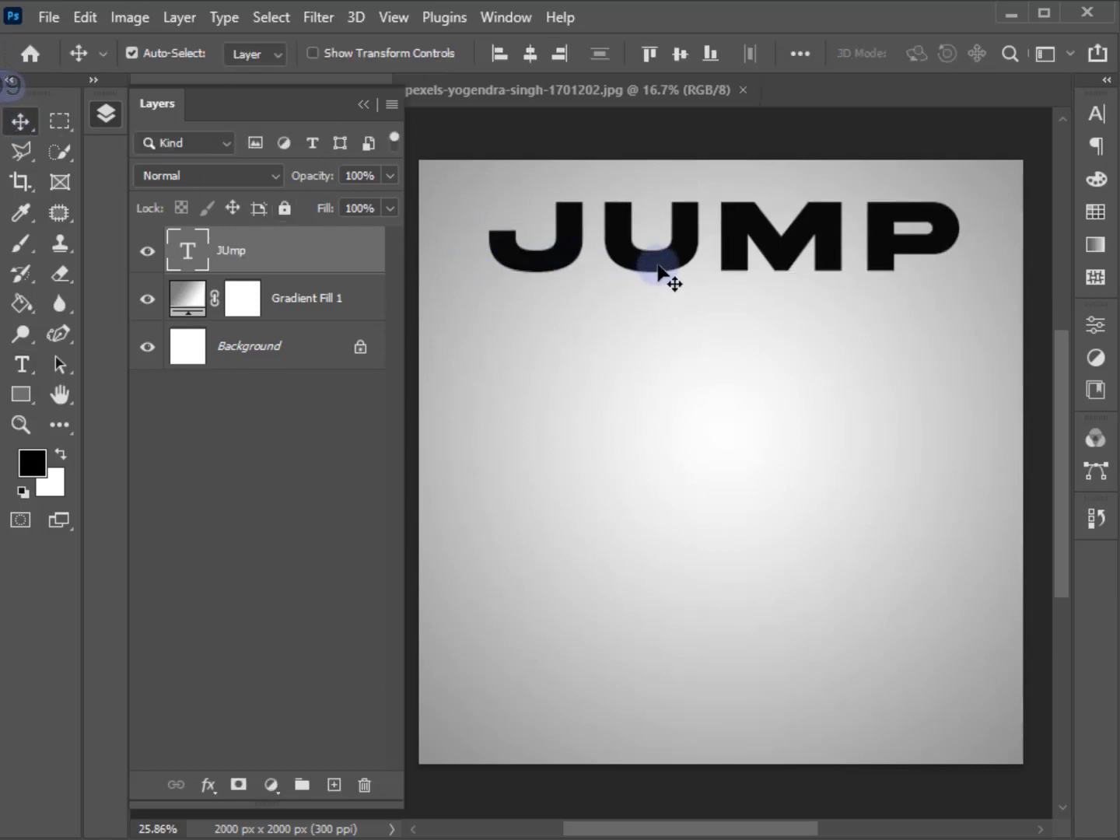
Centre the JUMP text horizontally on the canvas and place a duplicate of it straight below, near the bottom edge.
left_click(534, 67)
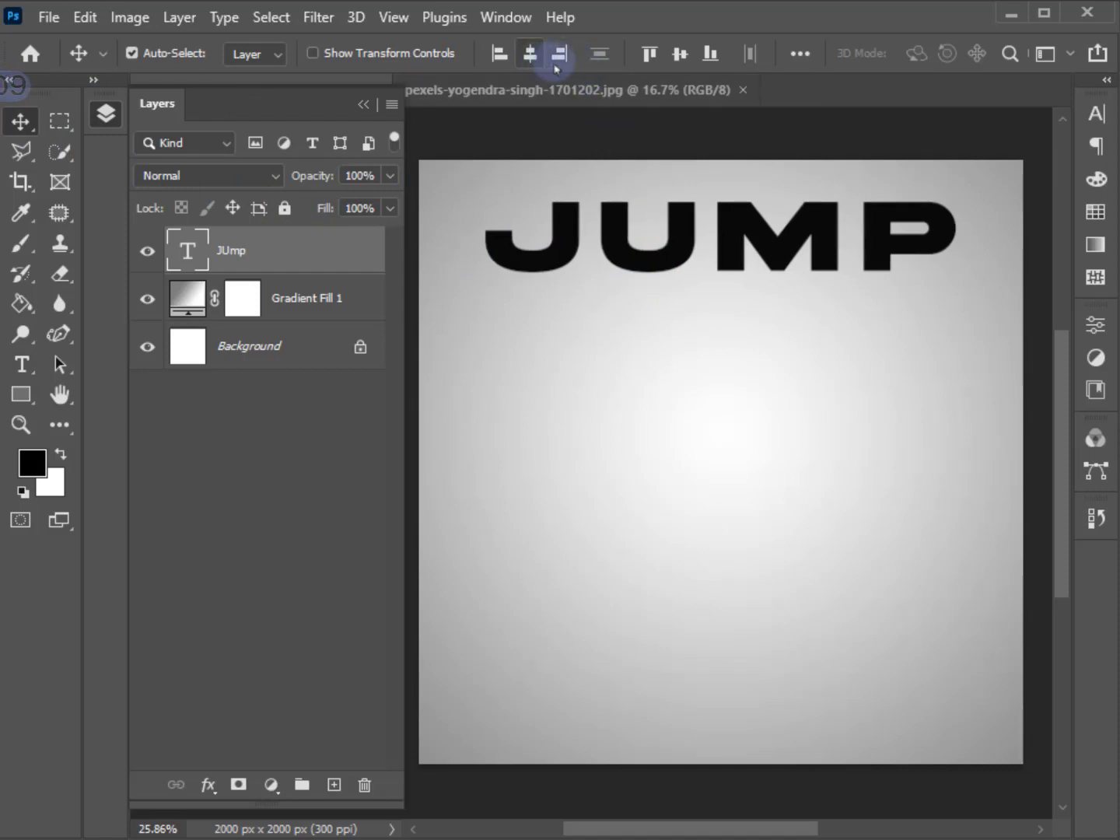
left_click(709, 284)
left_click(727, 268)
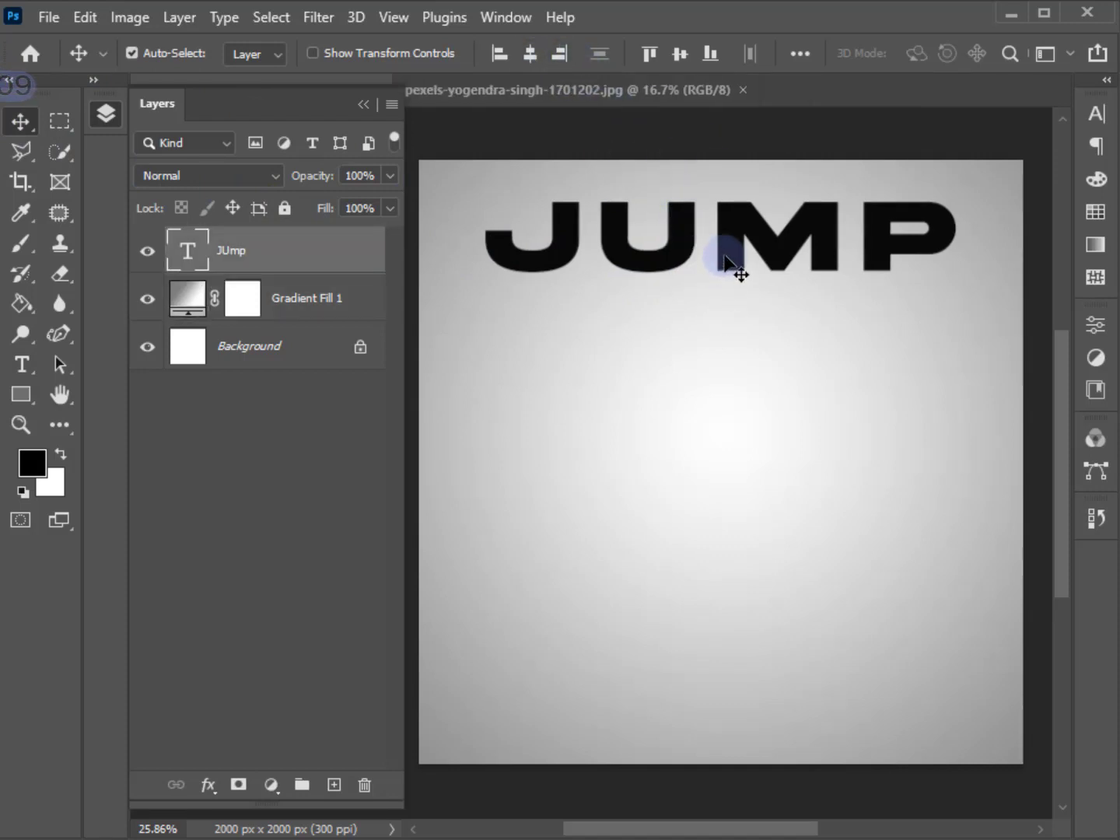
left_click_drag(338, 275, 339, 784)
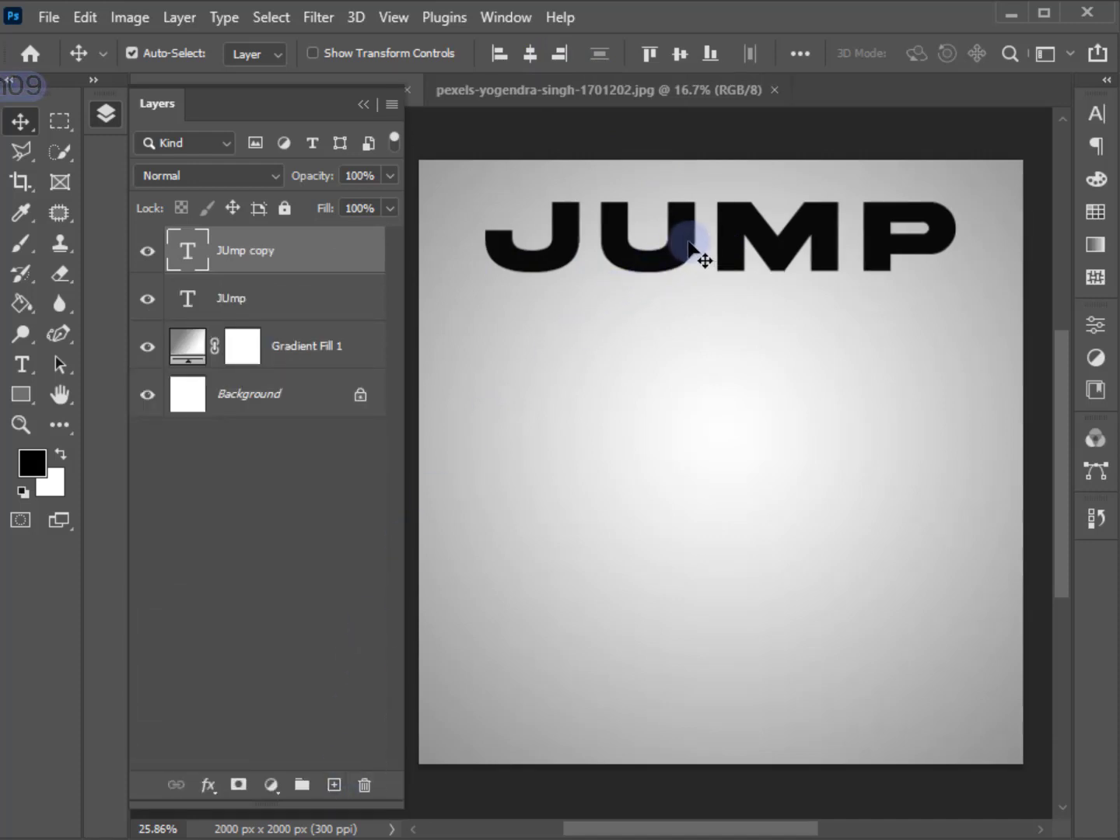
left_click_drag(689, 243, 667, 707)
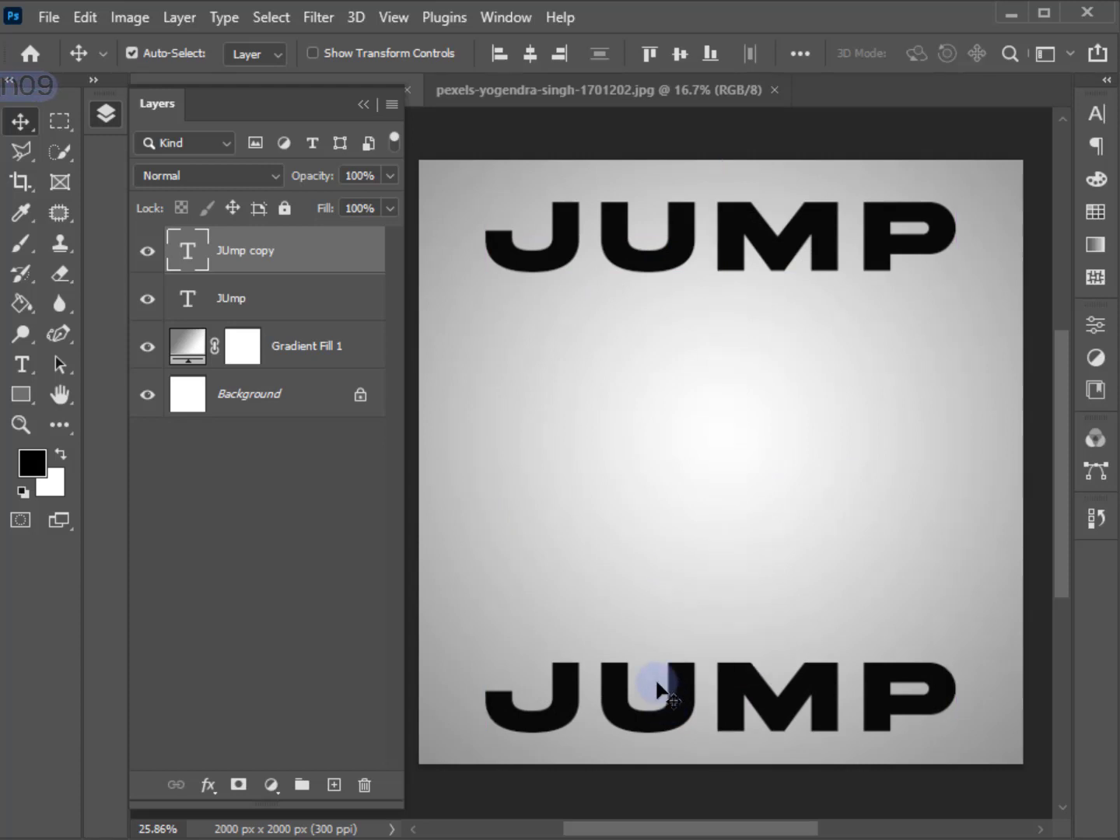
Group the two JUMP text layers and centre the group vertically on the canvas.
left_click(268, 311, "shift")
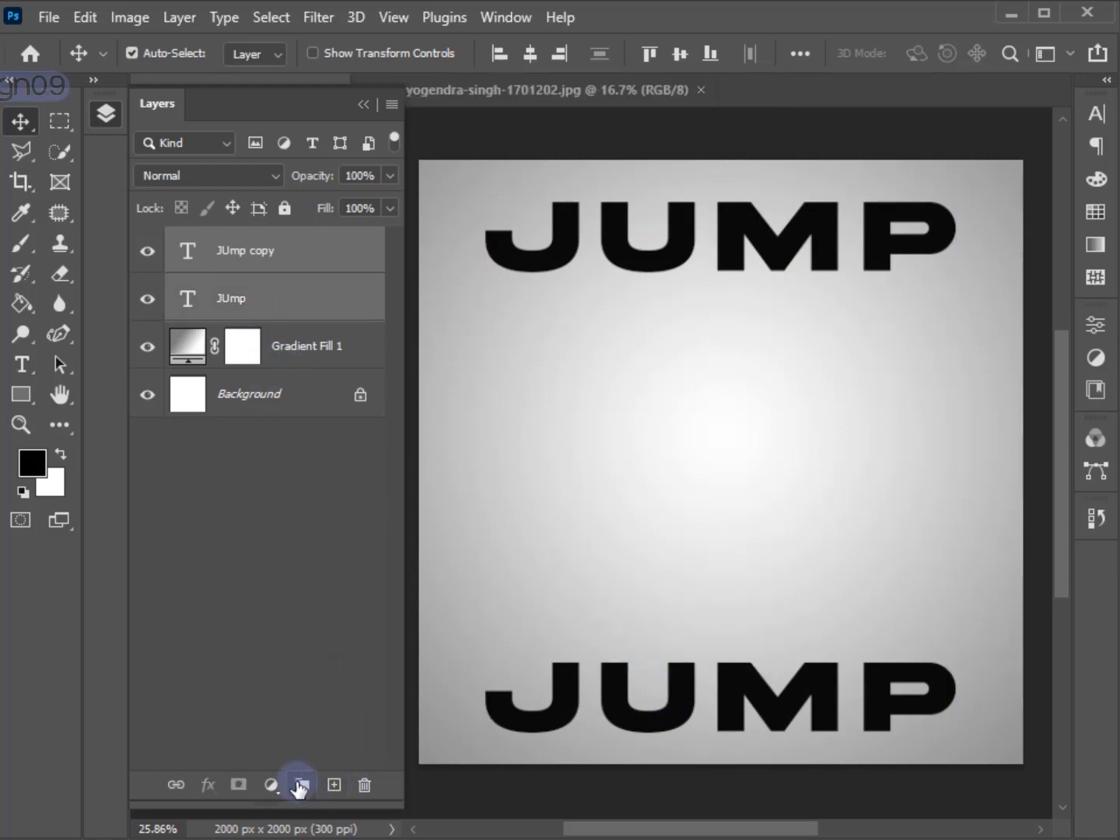
left_click(300, 786)
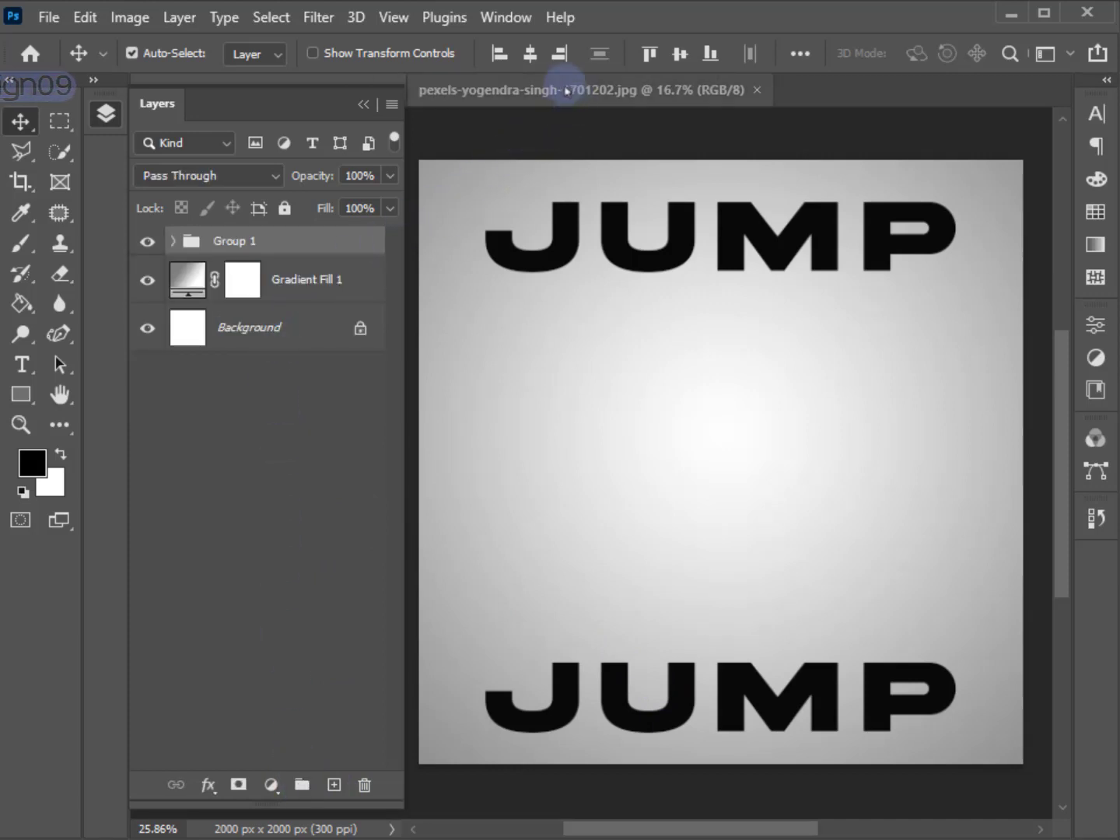
left_click(688, 59)
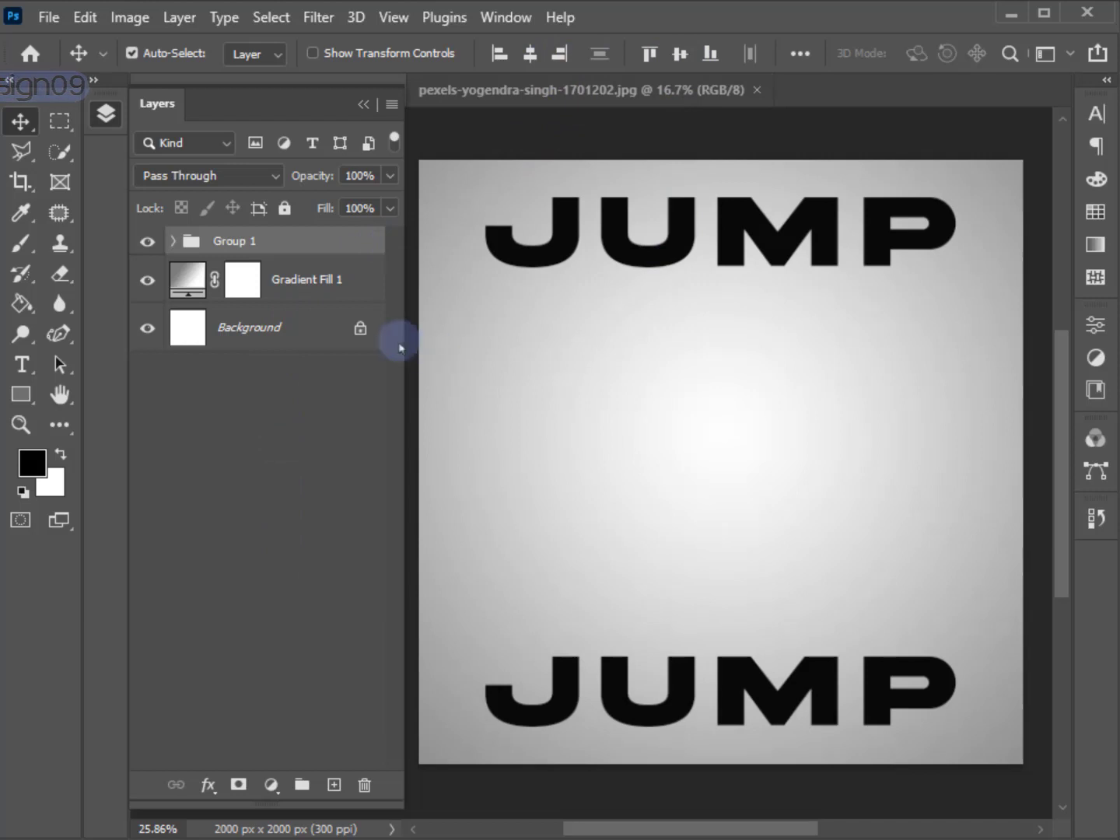
Draw a black rectangle about 1596 by 1796 px over both JUMP words, above the JUmp copy layer inside the group.
left_click(174, 242)
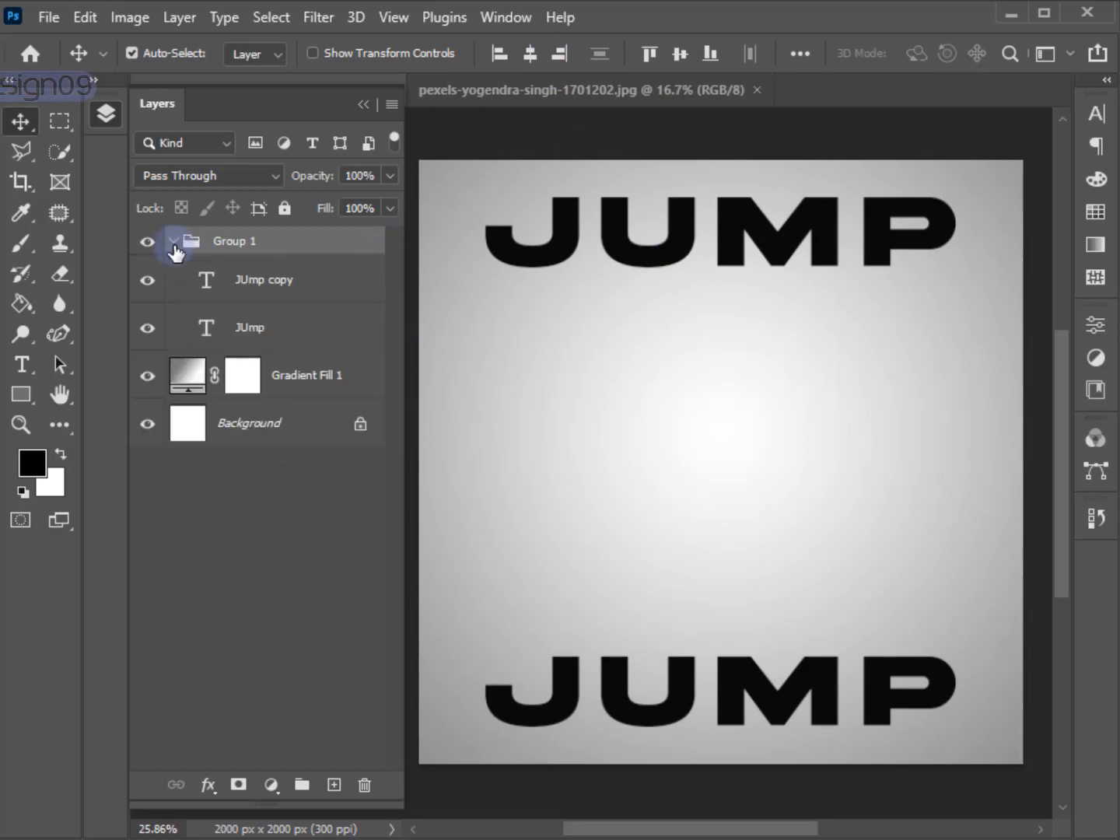
left_click(262, 301)
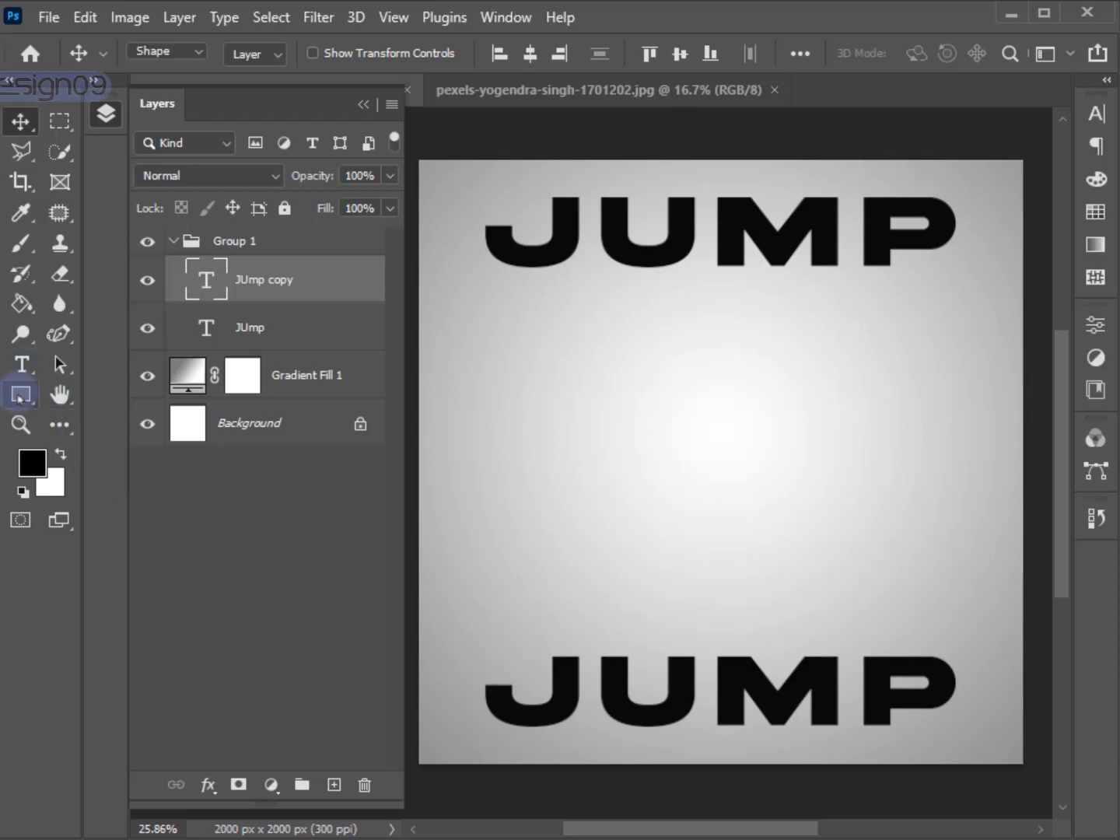
left_click(20, 395)
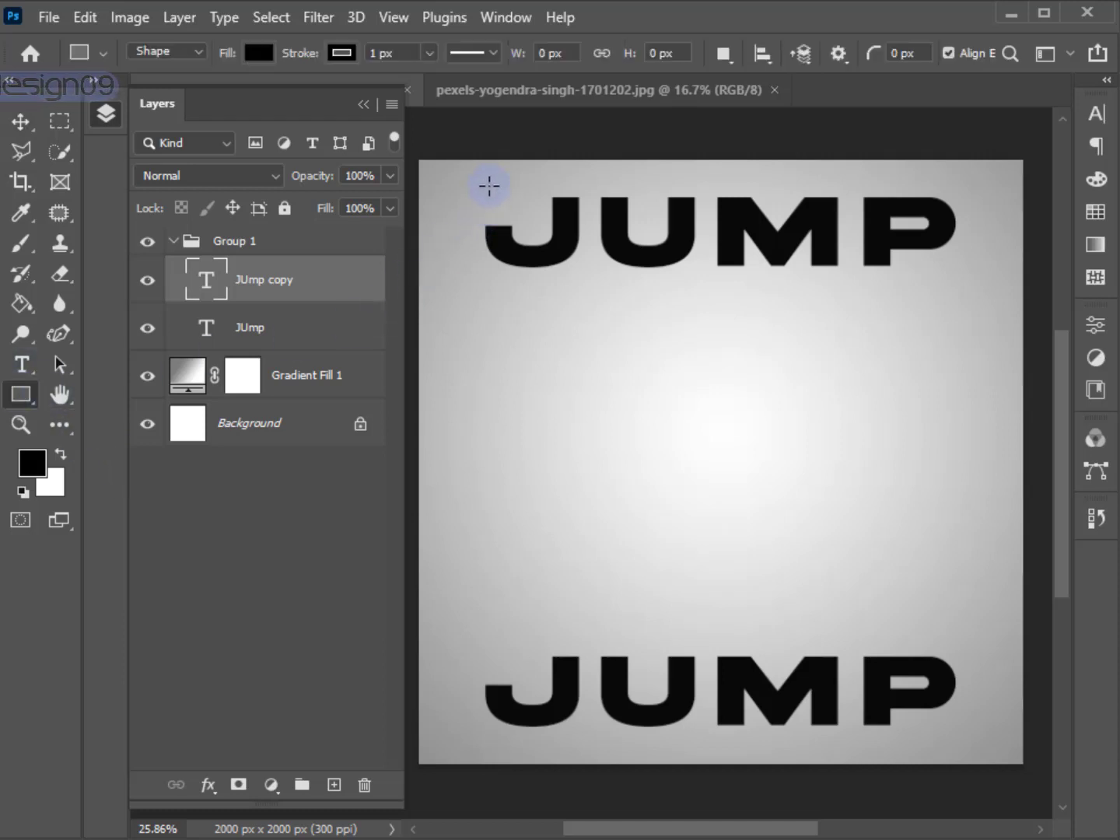
mouse_move(482, 184)
left_mouse_down()
mouse_move(539, 272)
mouse_move(972, 669)
mouse_move(963, 724)
left_mouse_up()
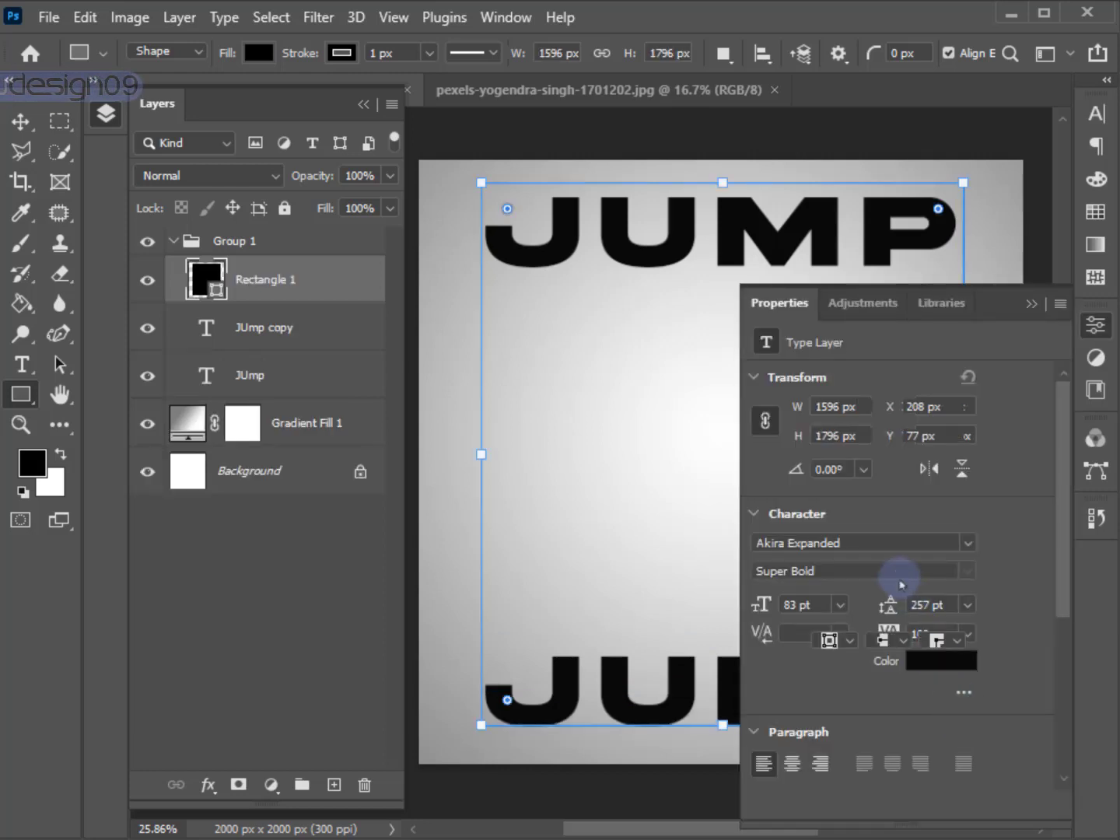
Remove the rectangle's stroke and lower its layer opacity to 60%.
left_click(823, 581)
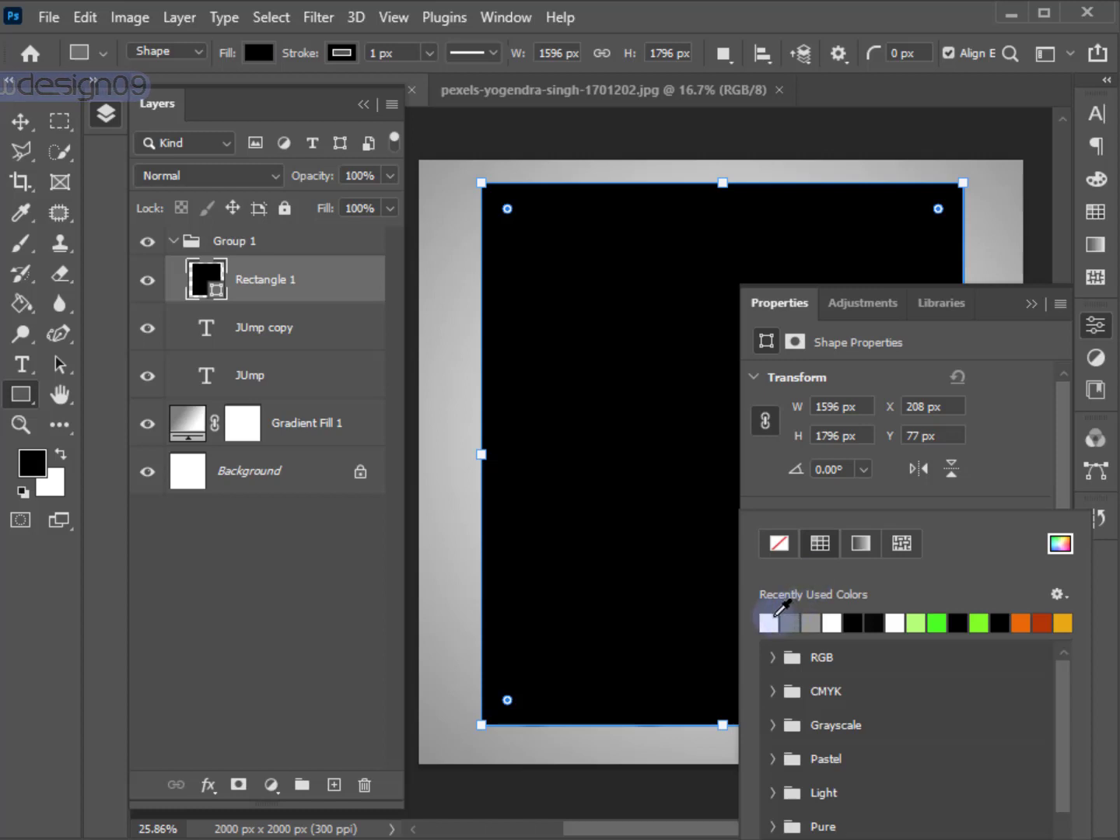
left_click(776, 549)
left_click(991, 455)
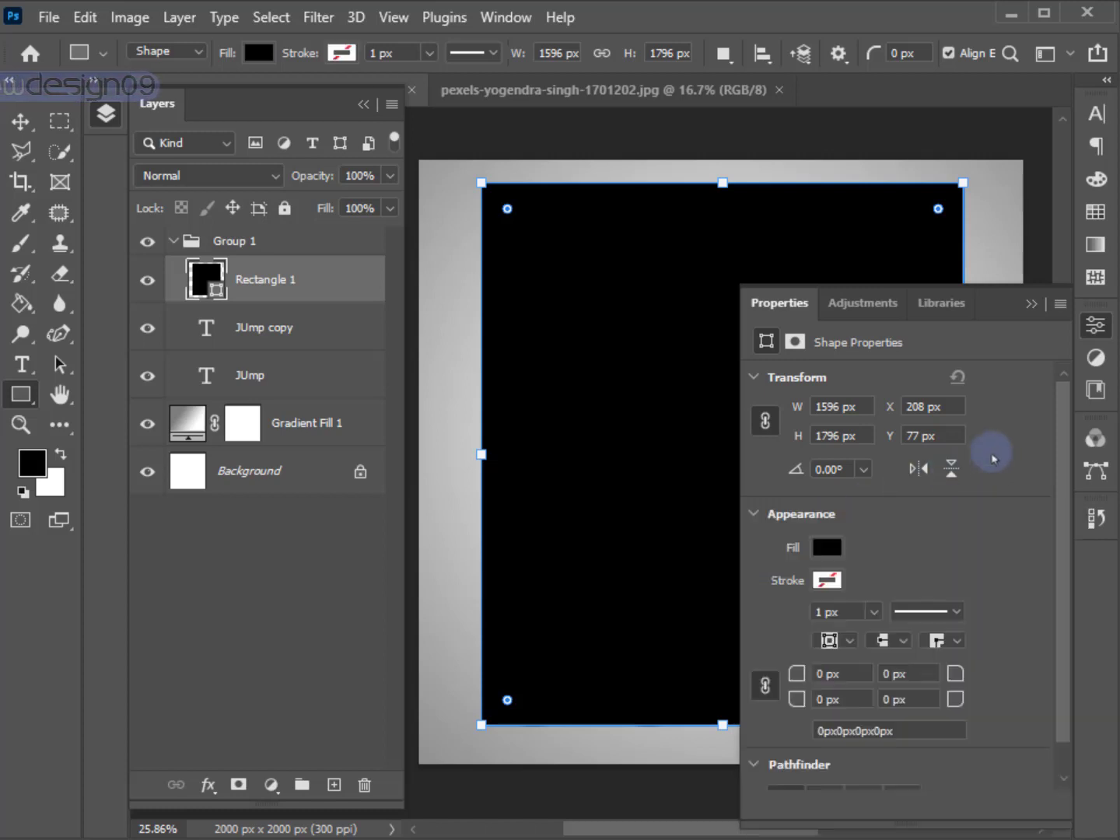
left_click(1020, 303)
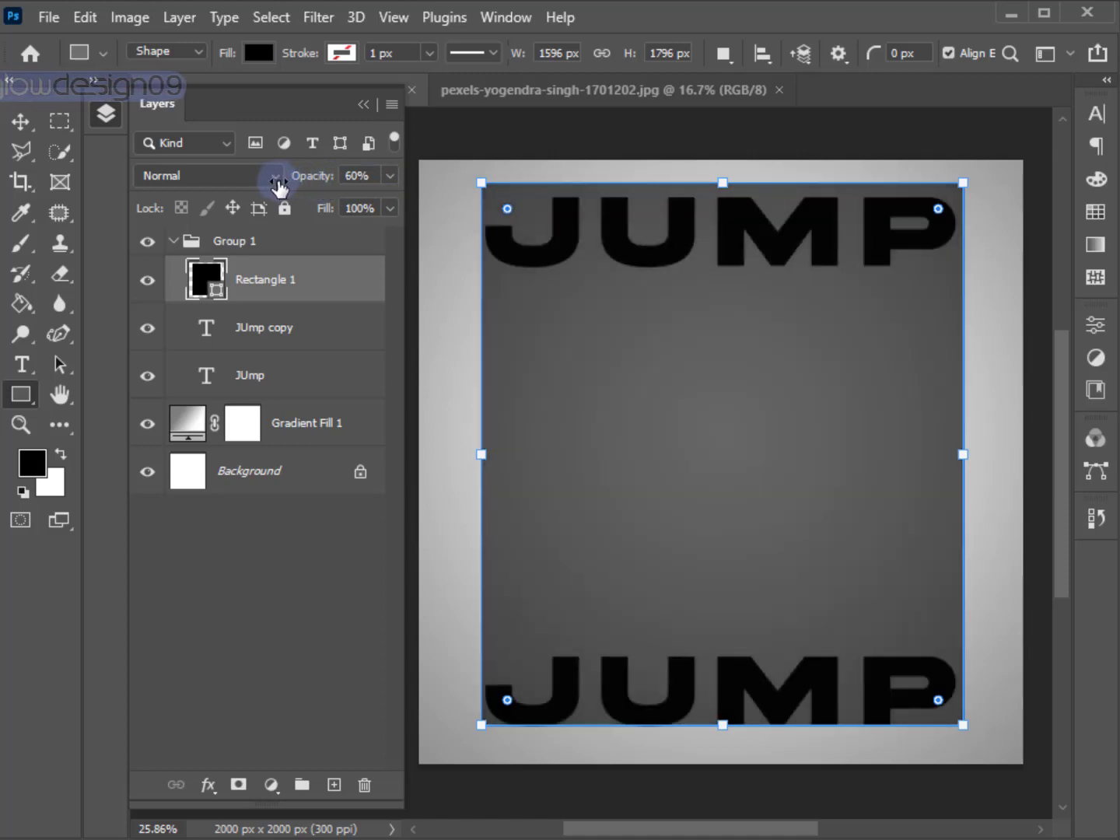
Free-transform the rectangle so its right edge meets the P and its bottom edge meets the lower JUMP's baseline.
left_click(21, 122)
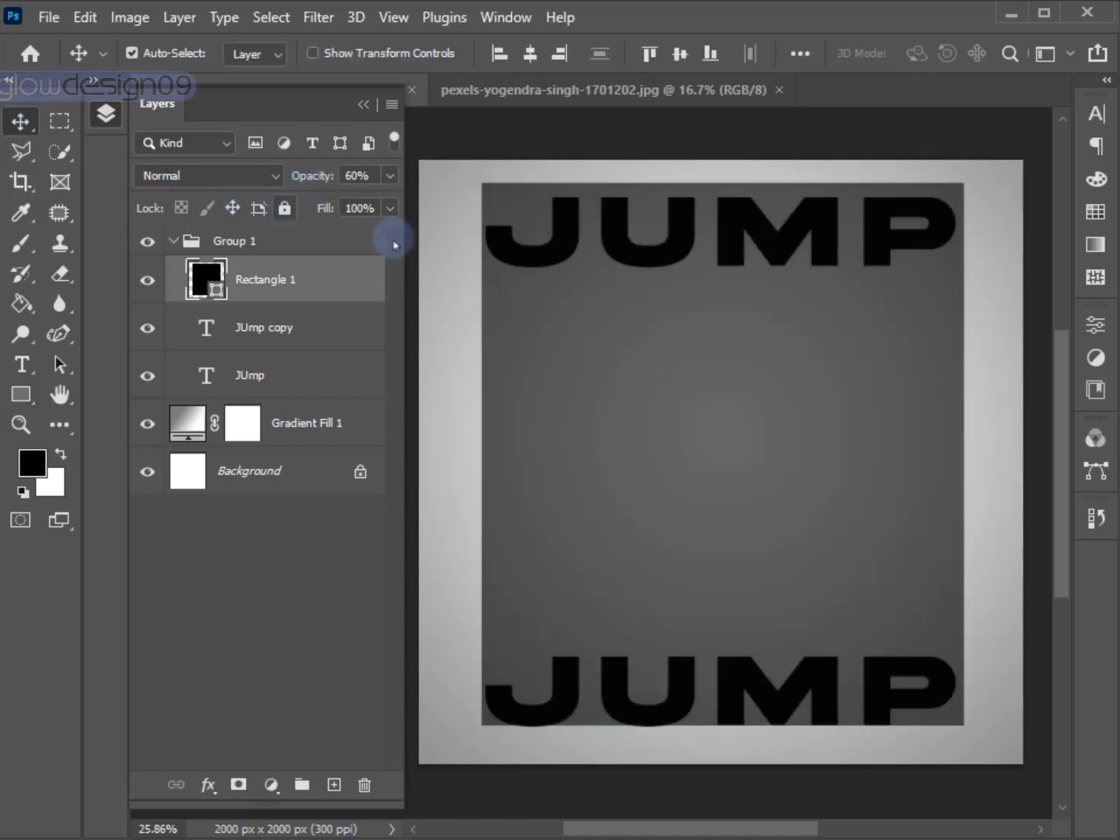
key("ctrl+t")
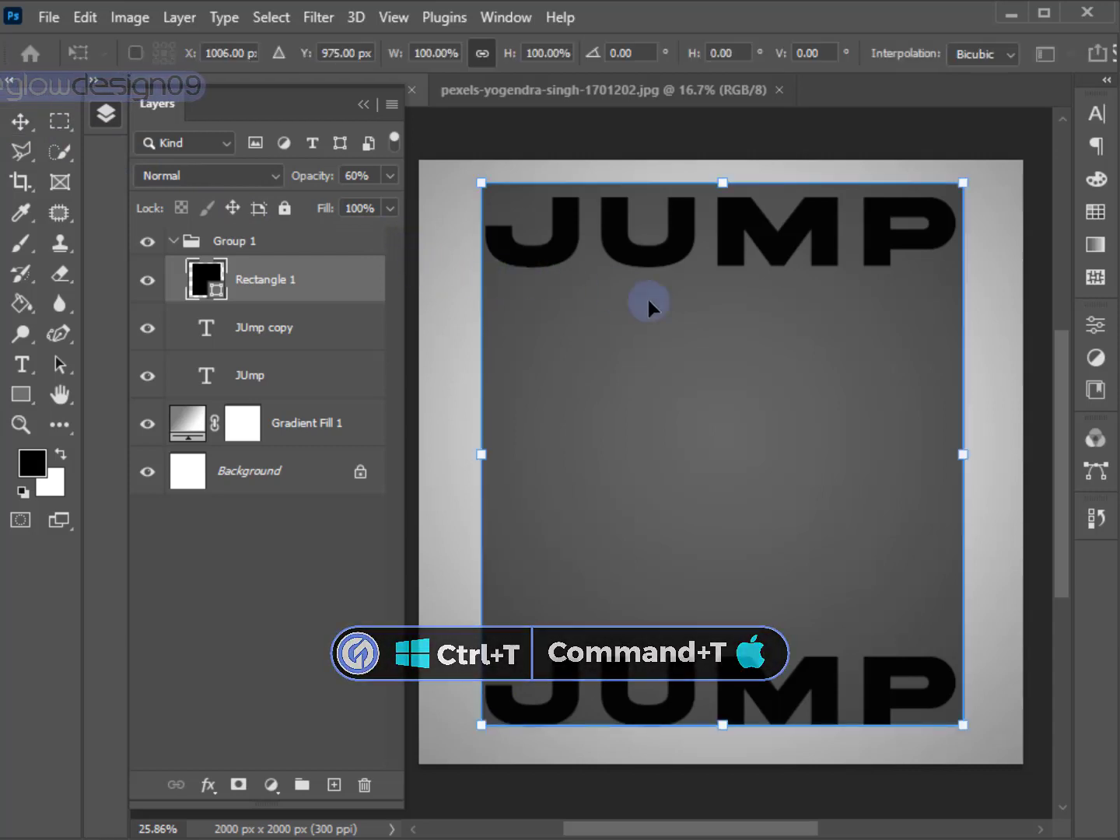
scroll(990, 436, "up", 1)
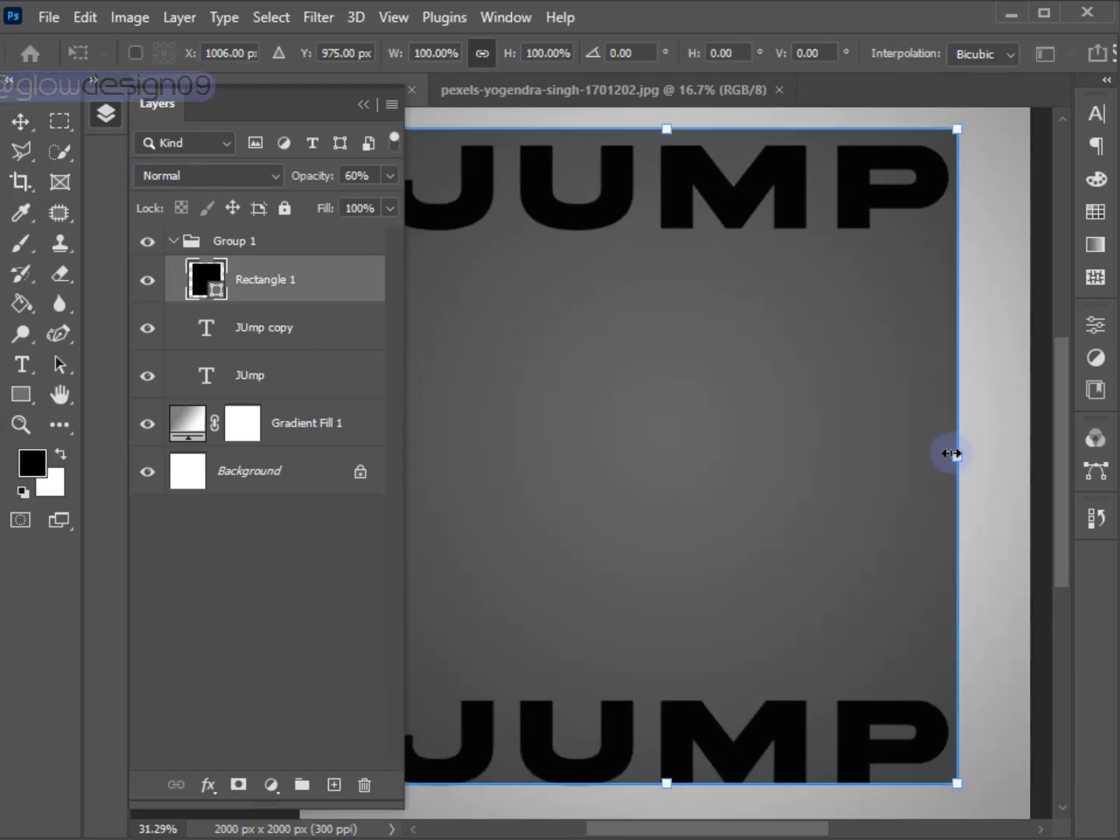
left_click_drag(951, 453, 947, 452)
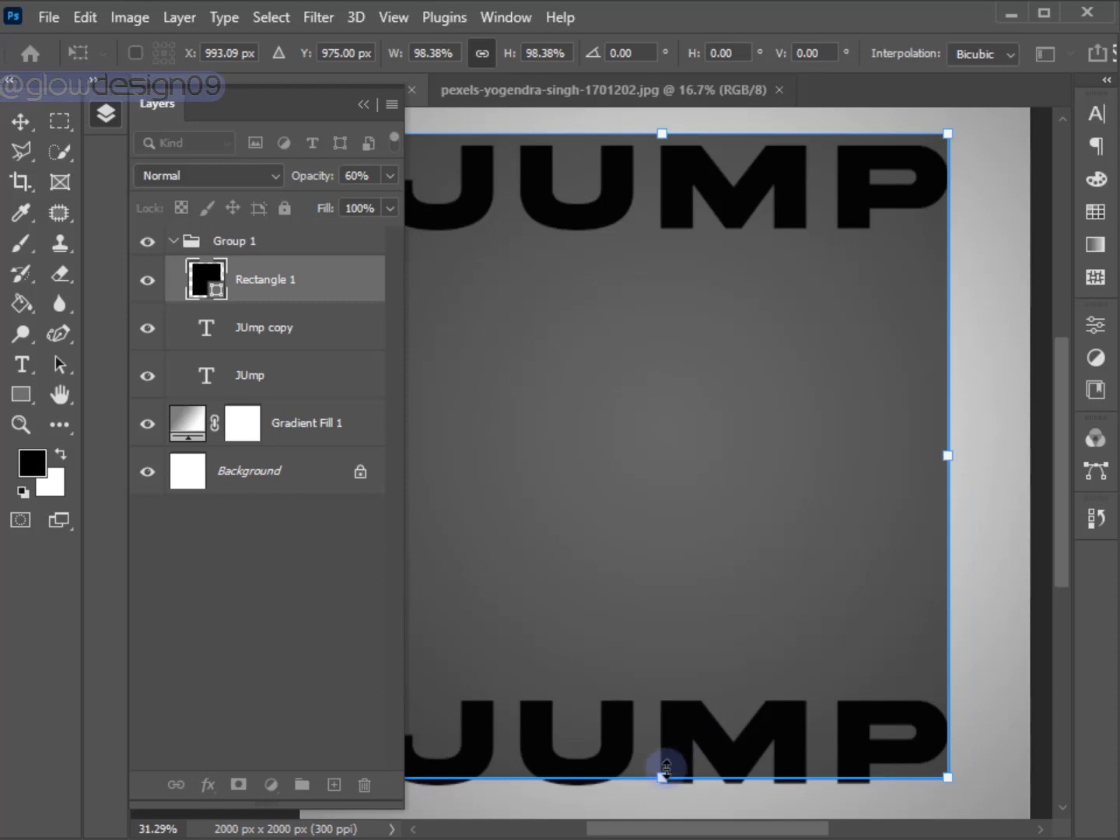
left_click_drag(662, 776, 655, 784)
scroll(672, 784, "up", 3)
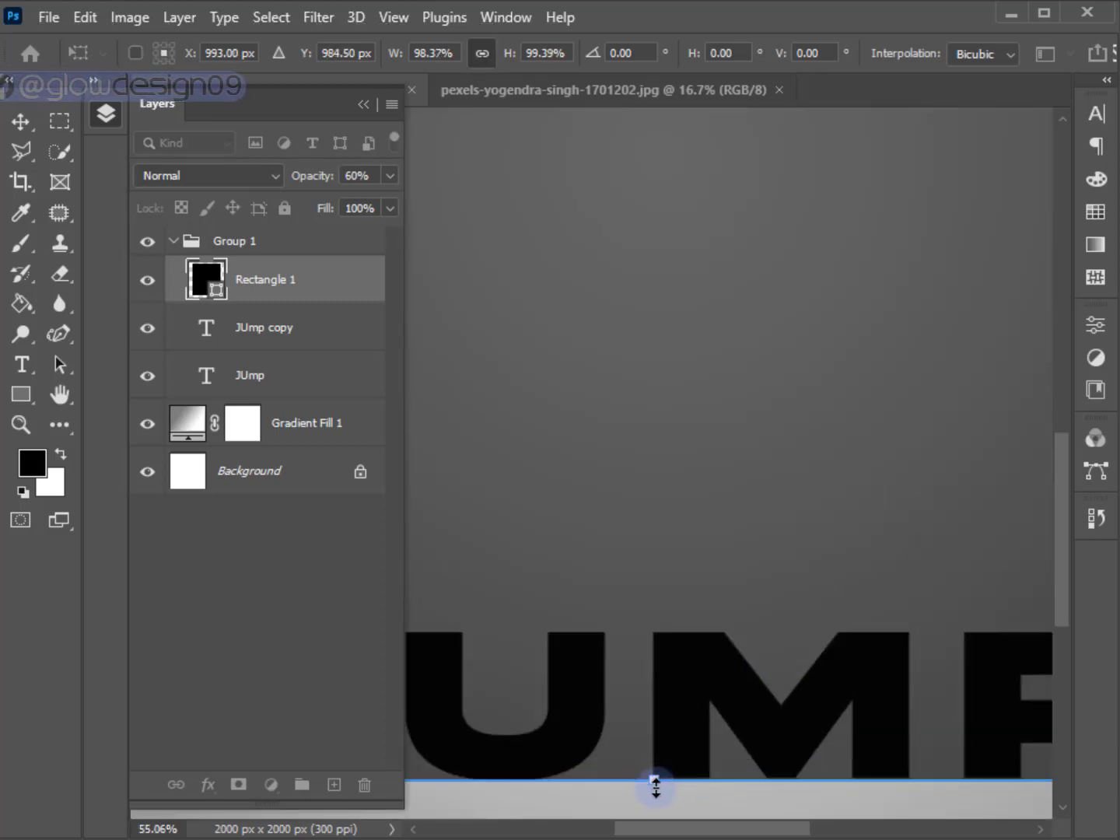
Fit the rectangle's top edge to the upper JUMP and its left edge to the J, at about 97.6% width and 97.7% height.
scroll(655, 784, "down", 3)
scroll(649, 252, "up", 3)
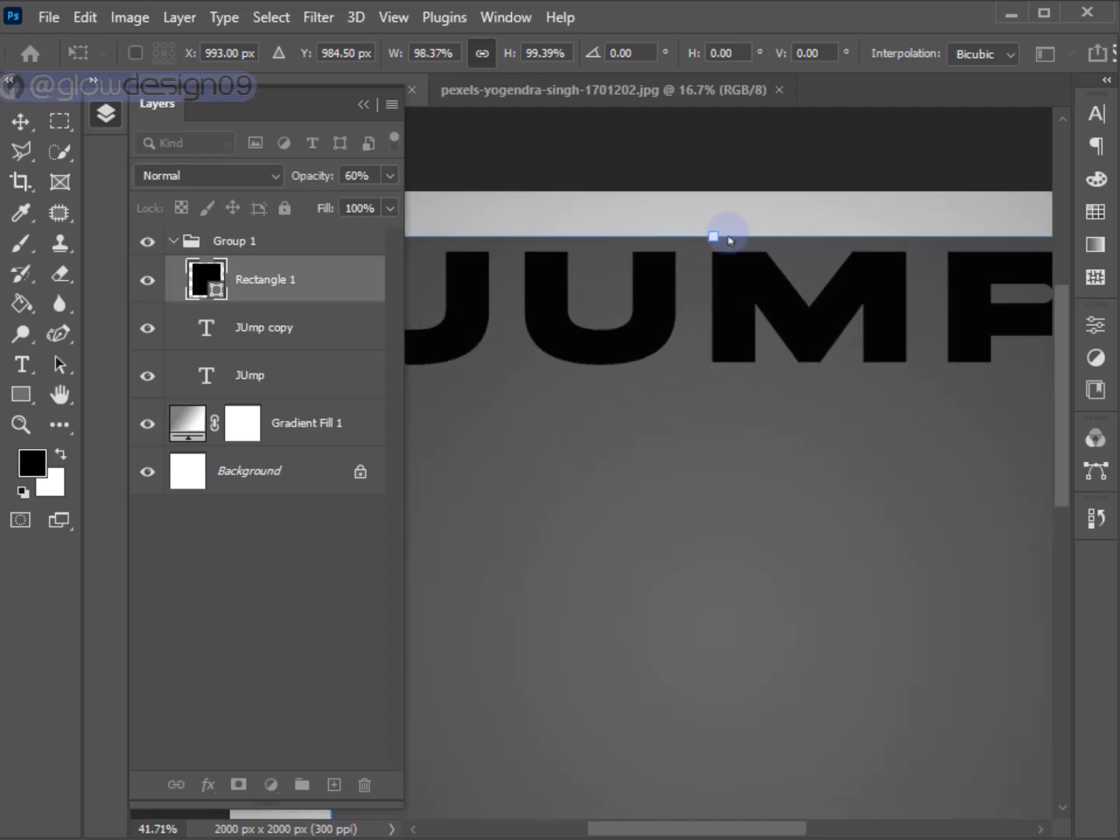
left_click_drag(713, 237, 713, 243)
scroll(713, 307, "down", 3)
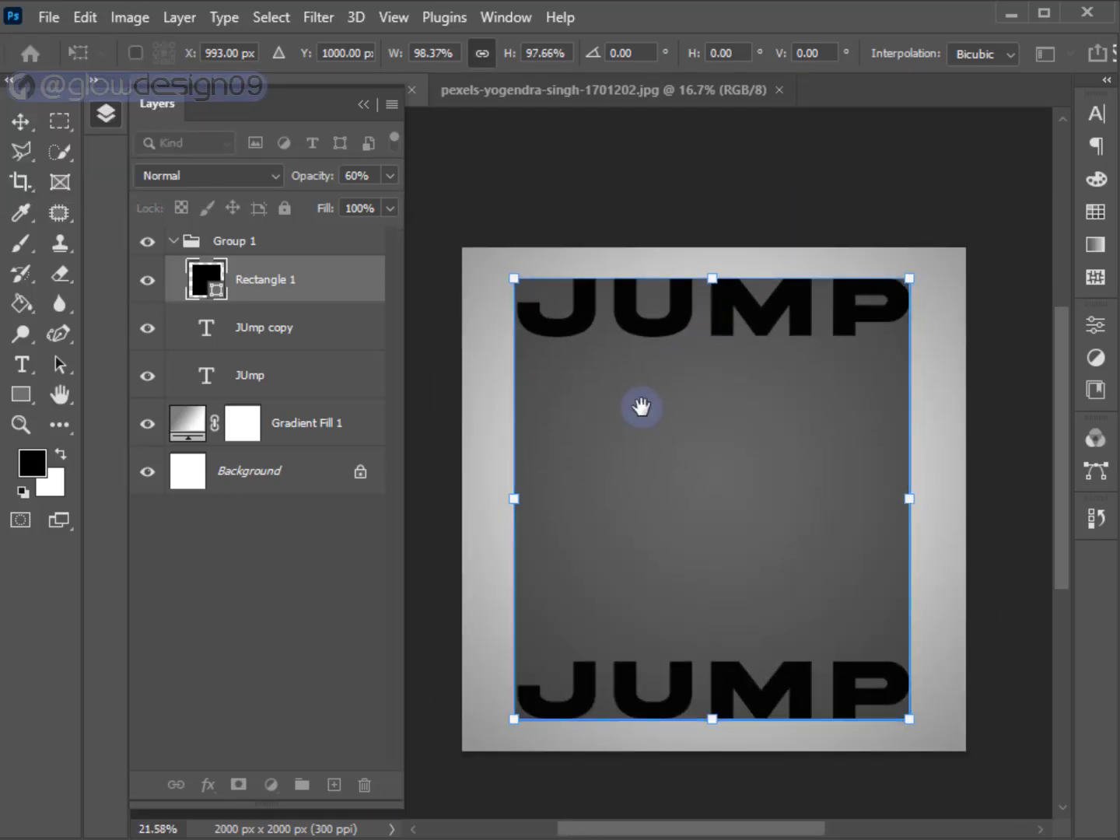
scroll(590, 612, "up", 3)
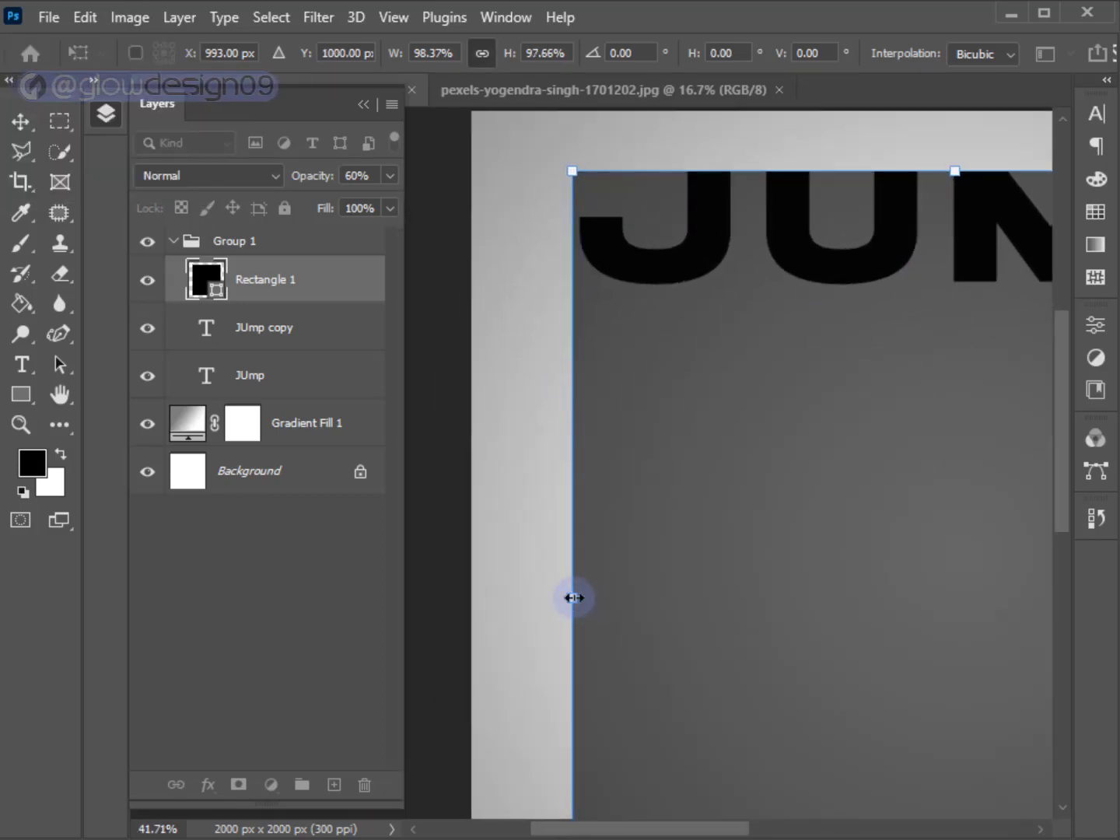
left_click_drag(574, 597, 580, 595)
scroll(474, 471, "down", 1)
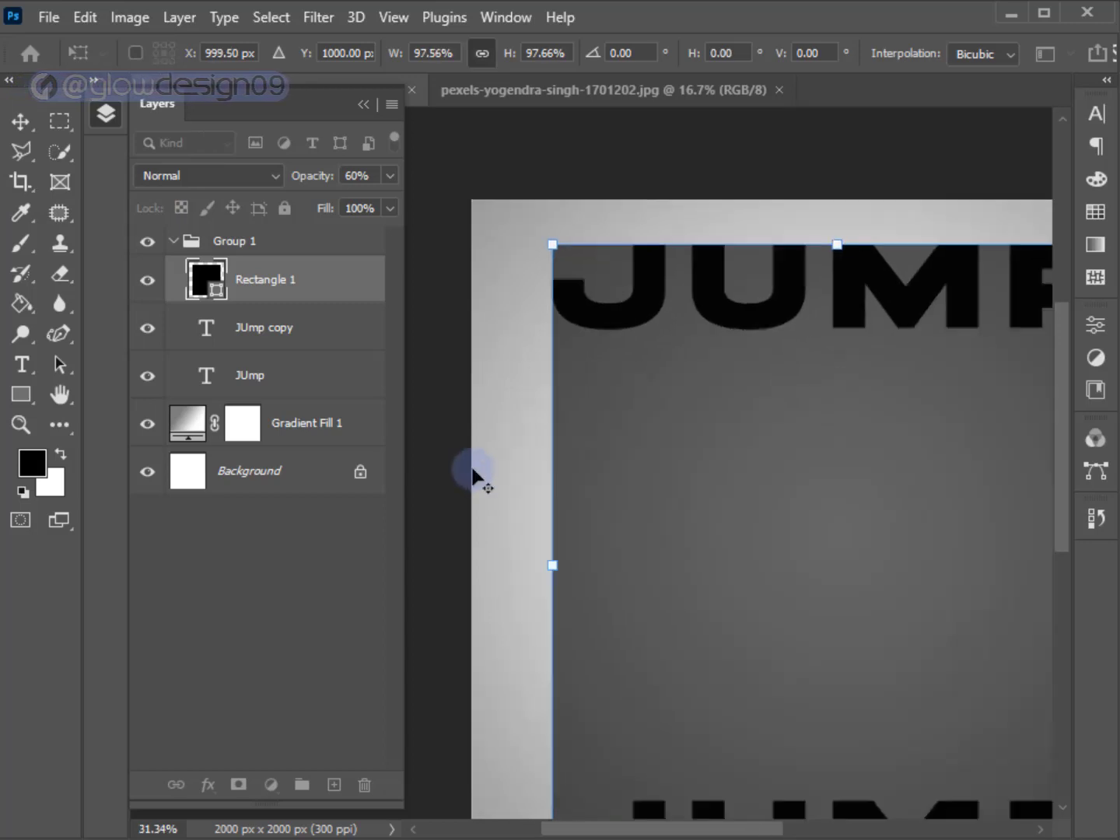
scroll(472, 470, "down", 2)
mouse_move(563, 466)
left_mouse_down()
mouse_move(533, 409)
mouse_move(558, 385)
left_mouse_up()
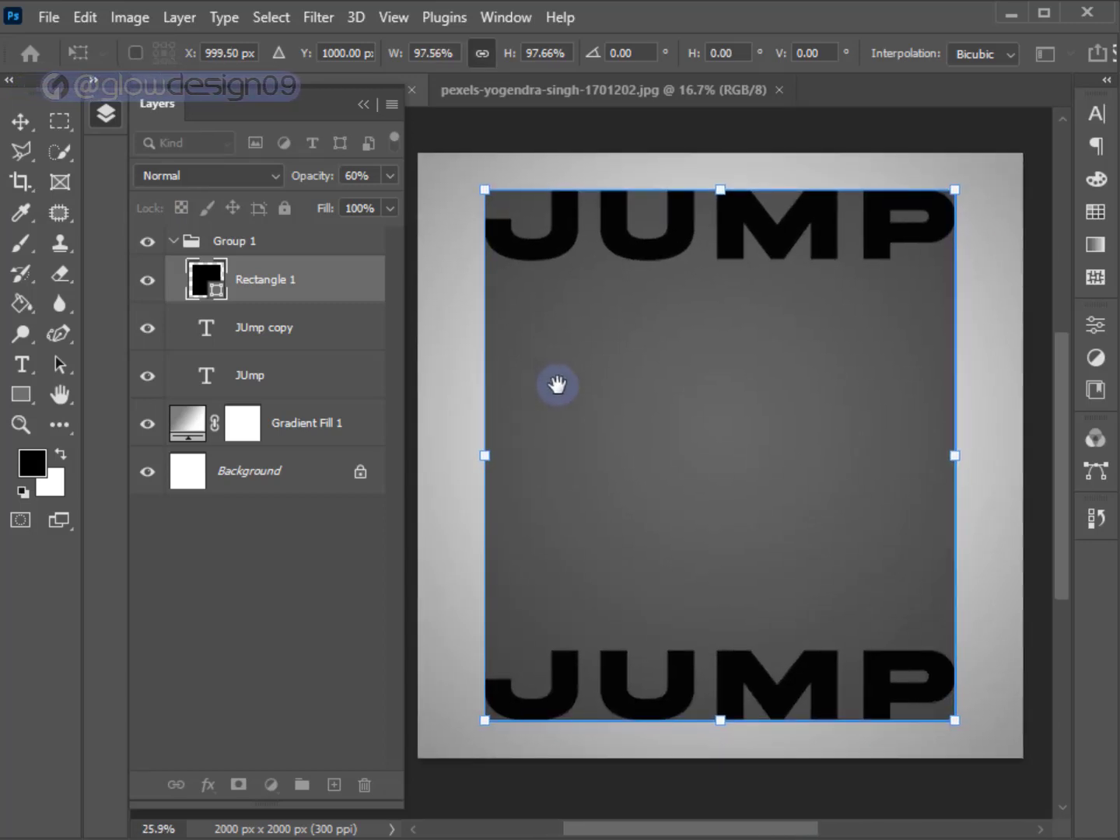
Set the rectangle's opacity to 100%, commit the transform, and add a layer mask to the Rectangle 1 layer.
left_click_drag(309, 182, 380, 183)
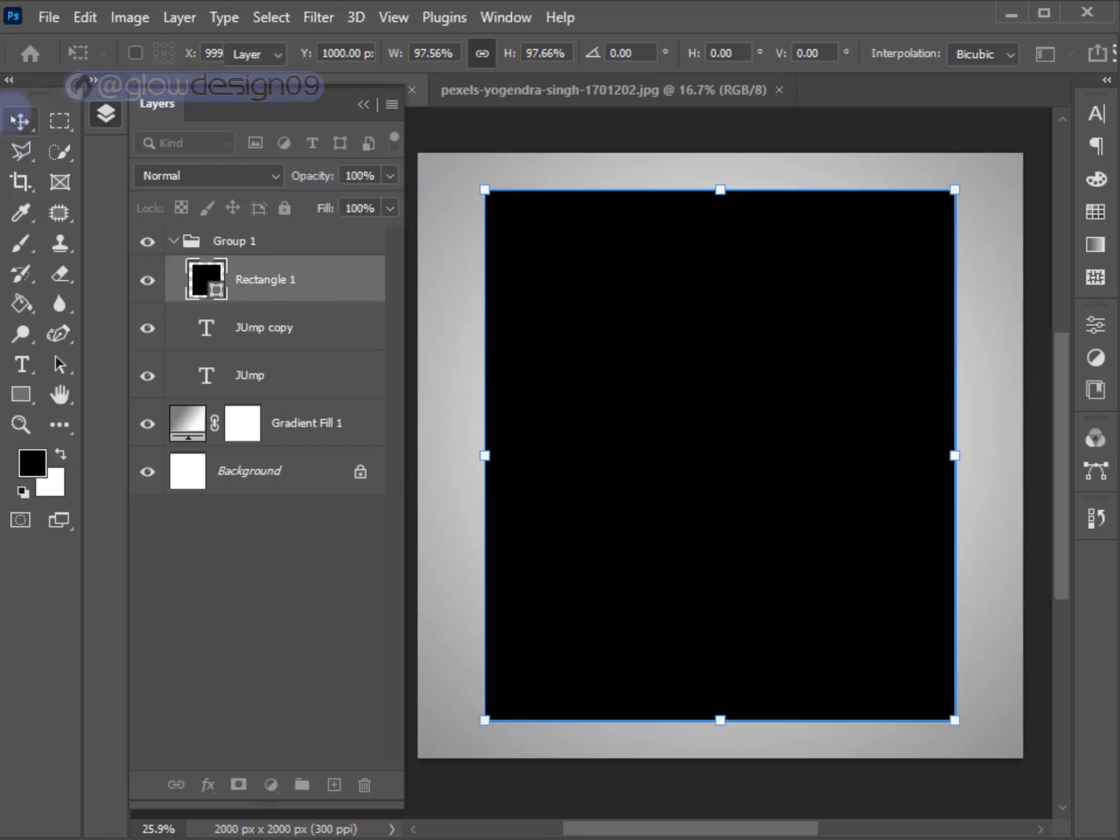
key("Return")
left_click(445, 318)
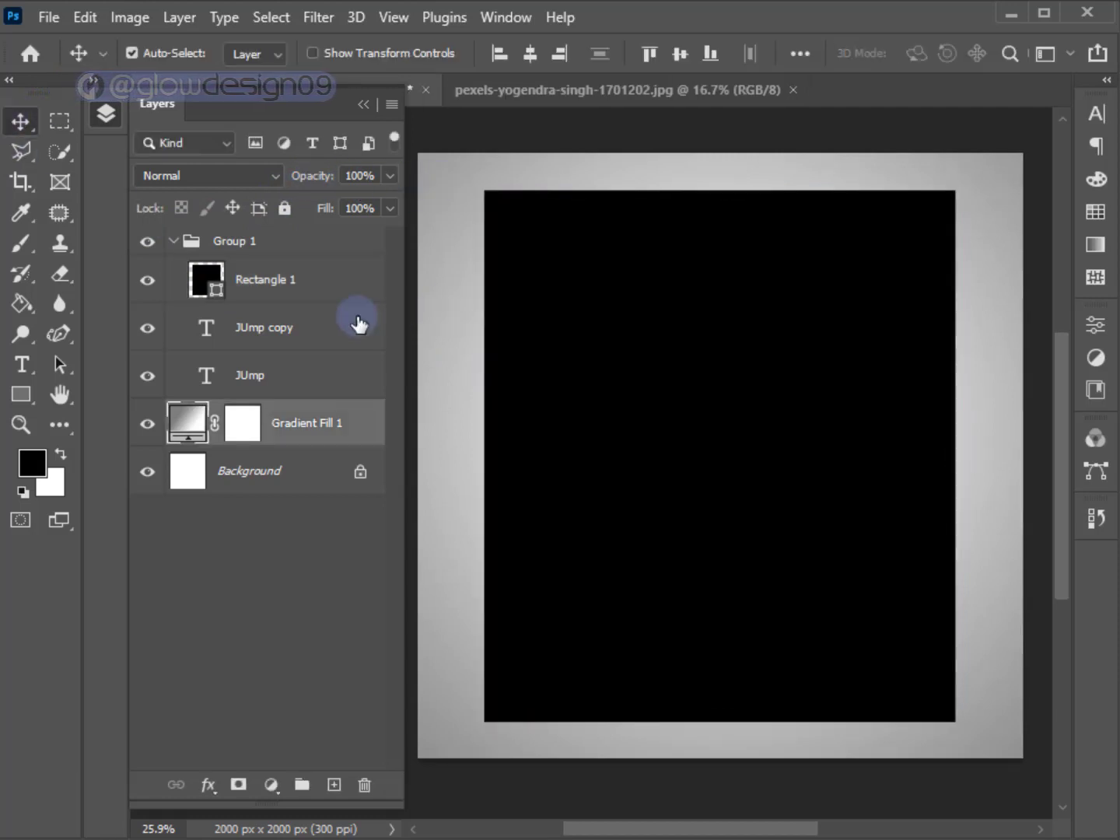
left_click(296, 287)
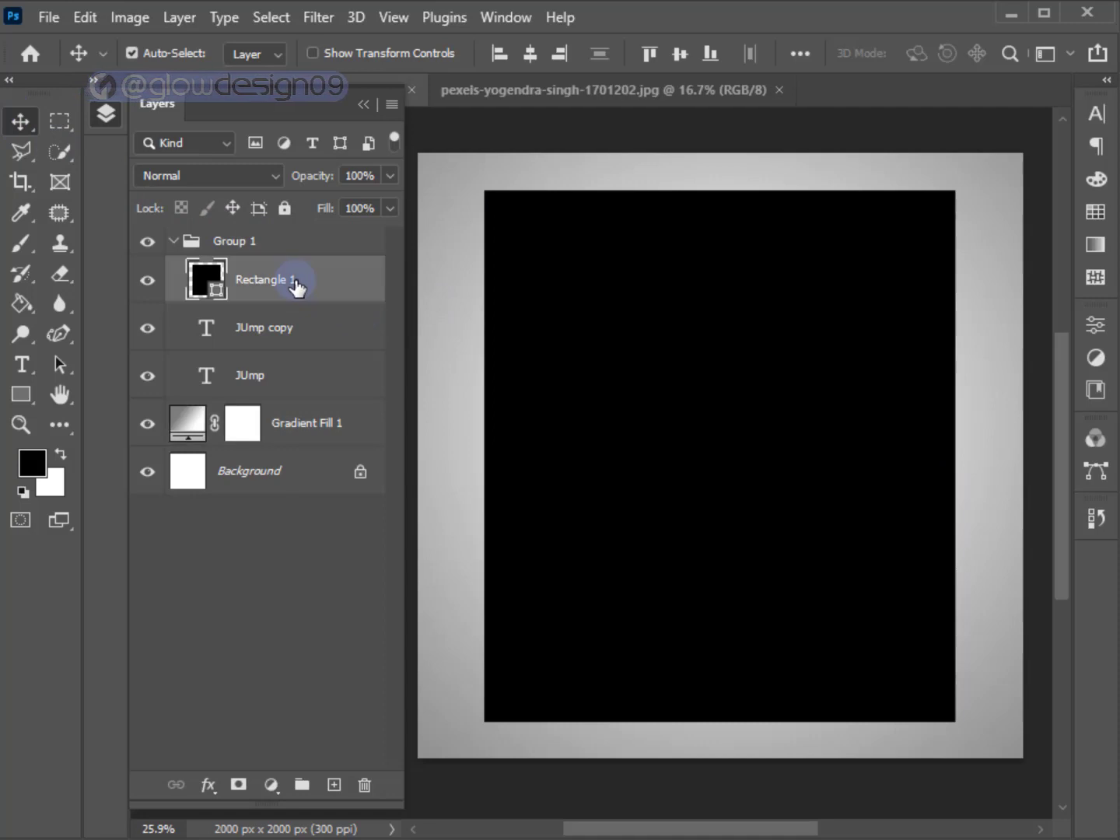
left_click(238, 783)
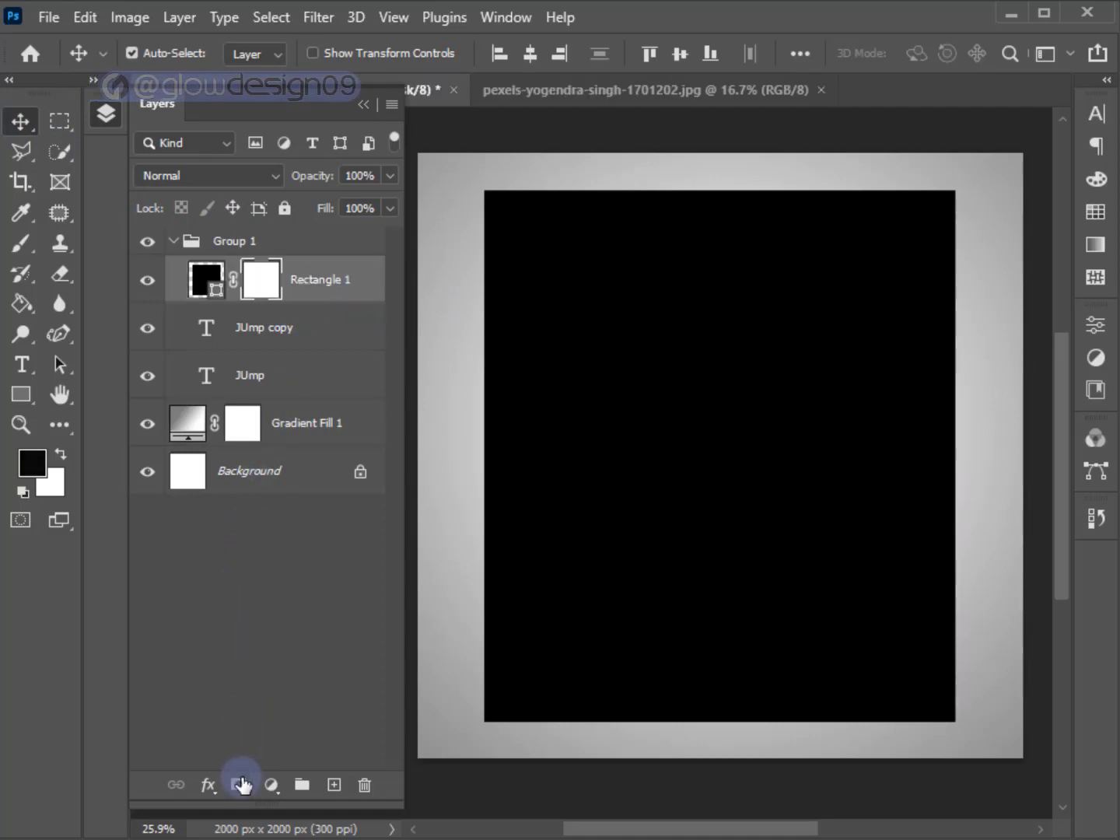
Load the JUmp layer's pixels as a selection, target the Rectangle 1 mask with the Brush tool, and invert the selection.
left_click(247, 375)
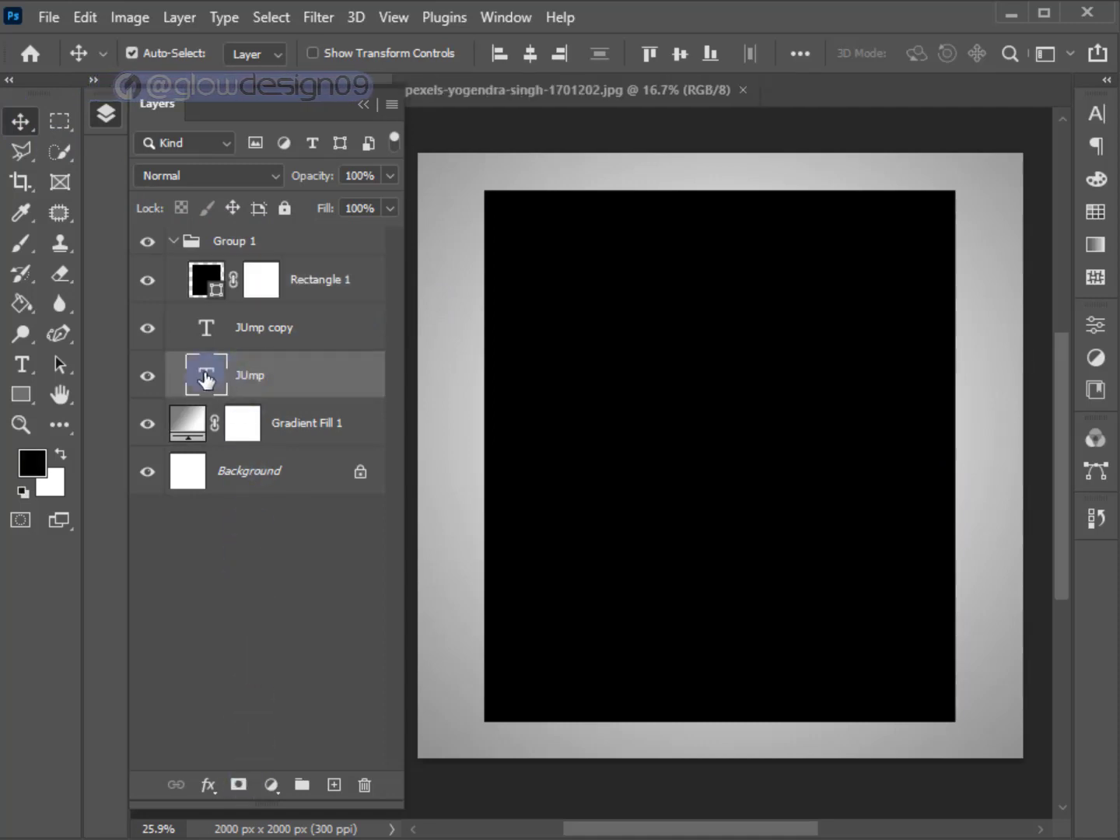
right_click(208, 374)
left_click(240, 440)
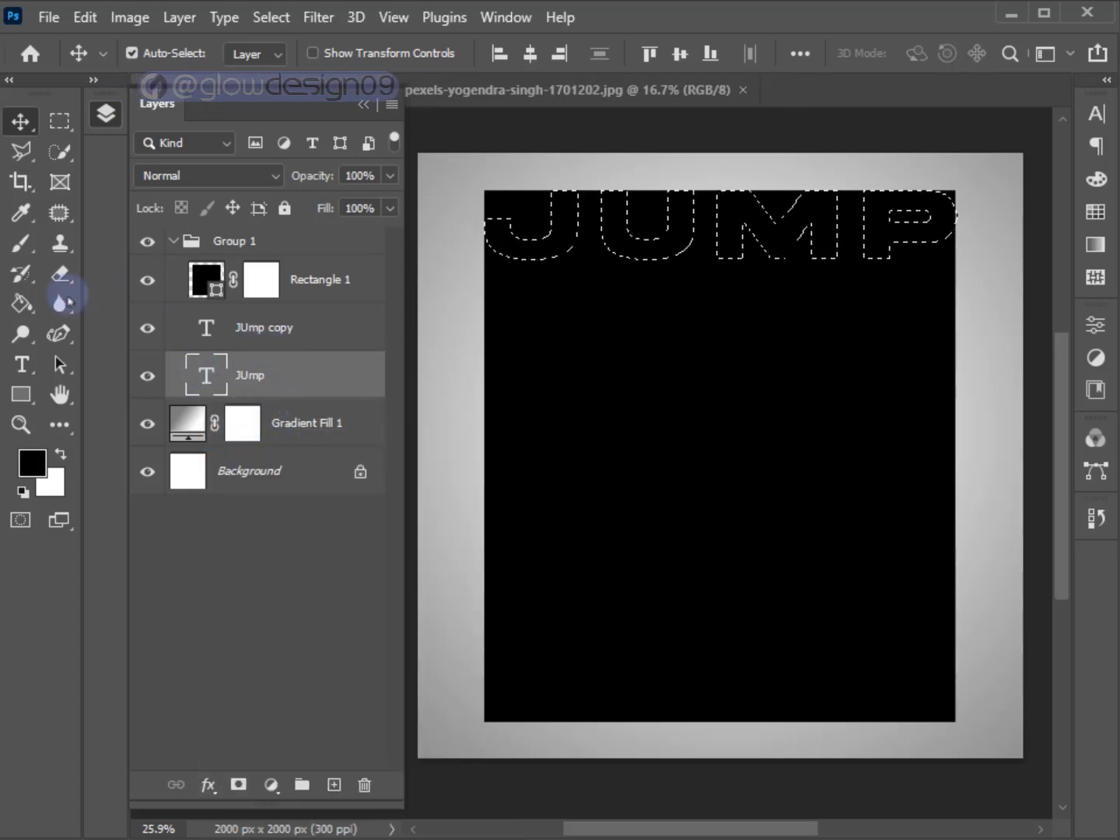
left_click(21, 243)
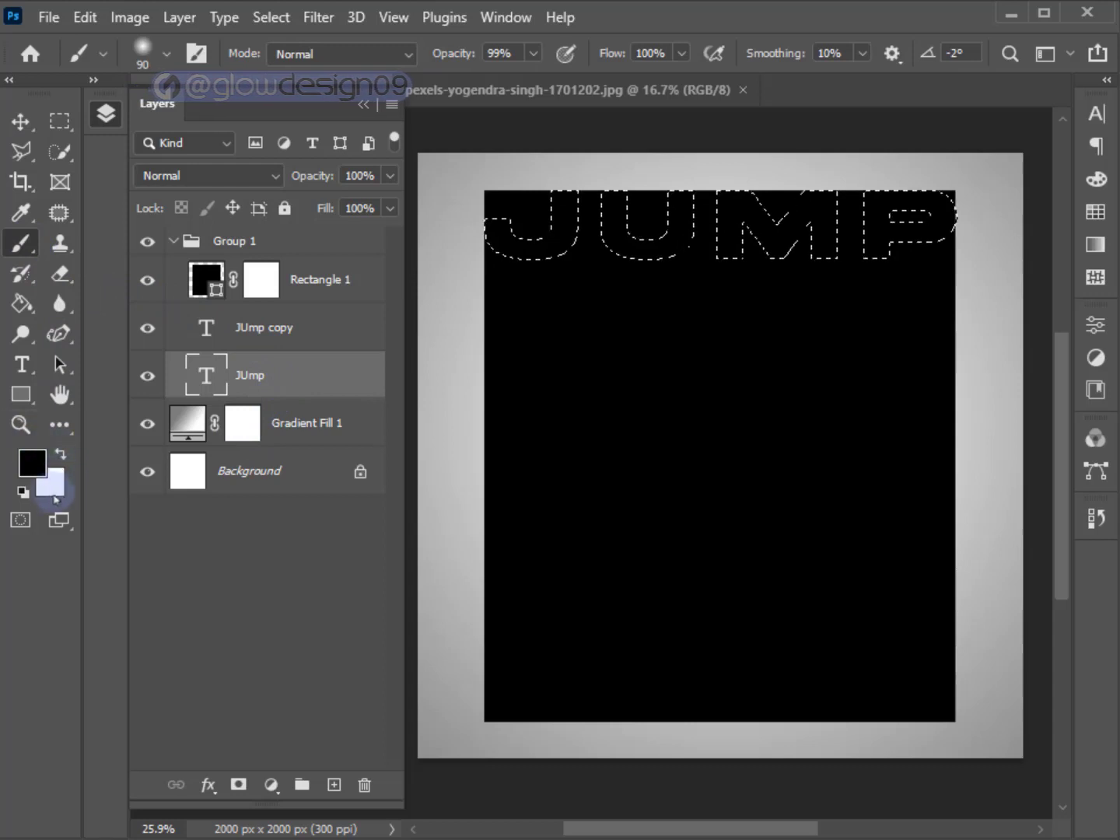
left_click(270, 280)
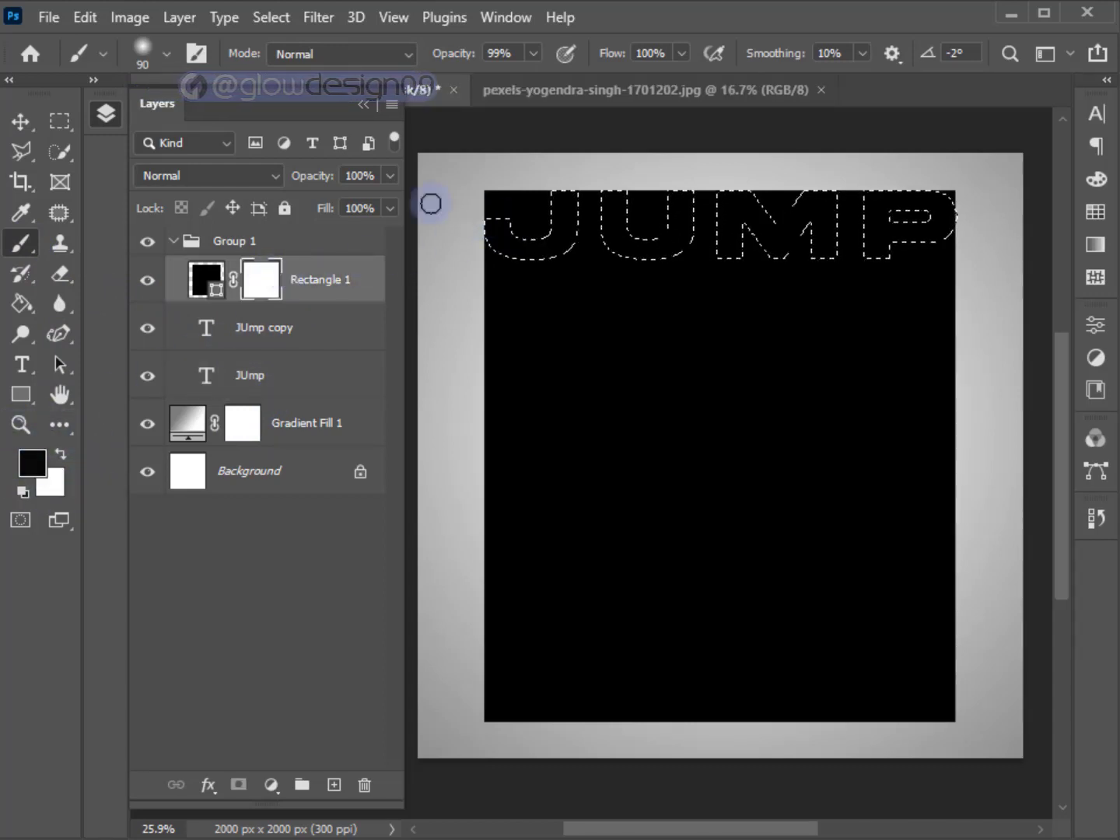
left_click(272, 18)
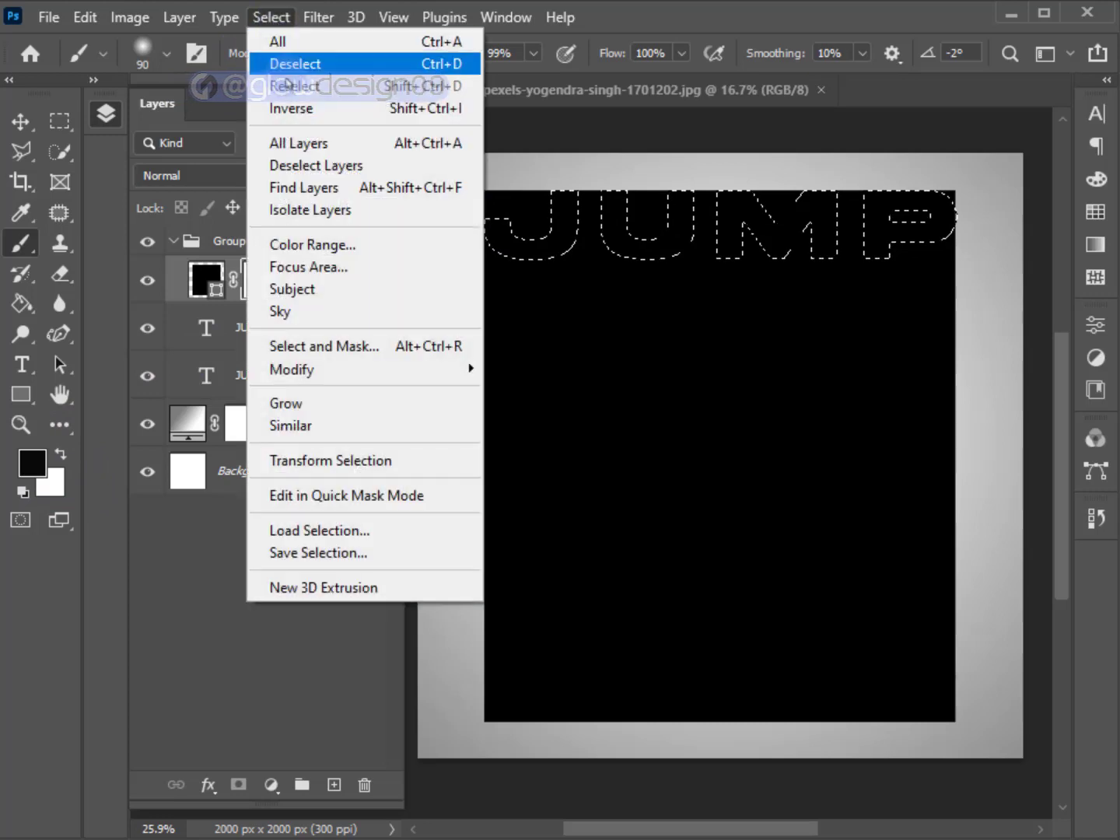
left_click(294, 109)
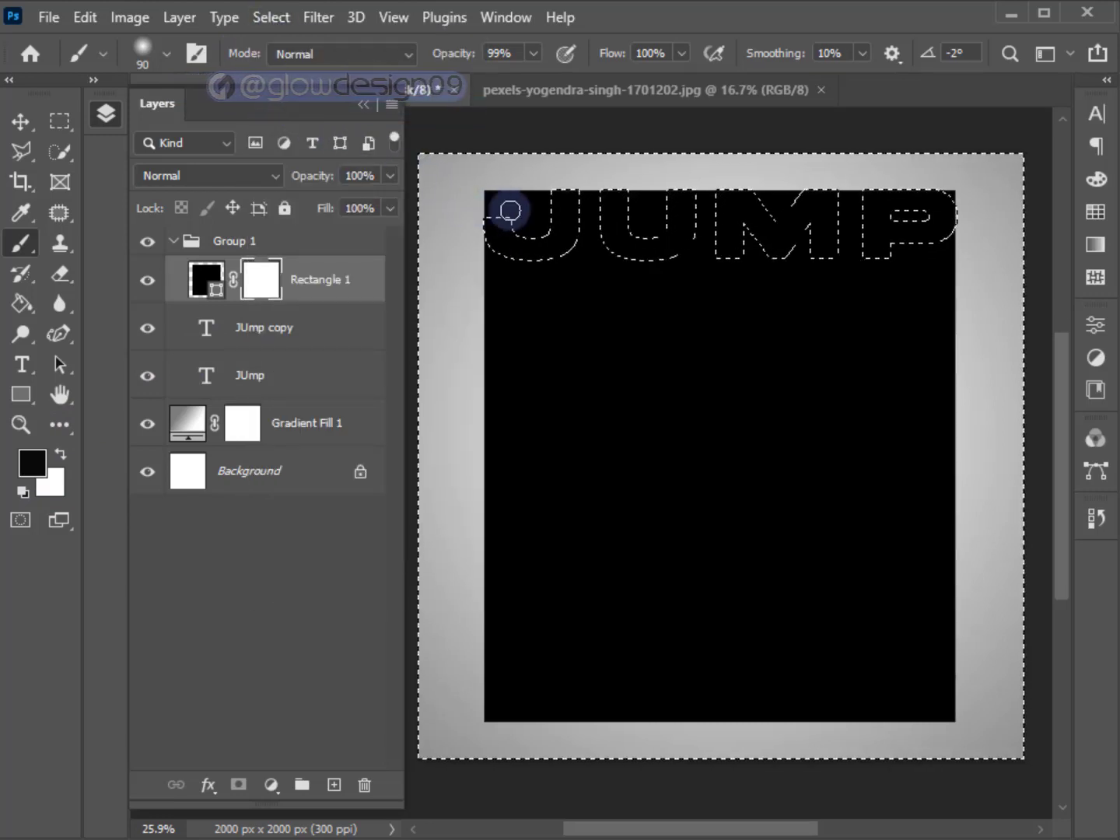
Set the 90 px brush's hardness to 100%.
scroll(510, 210, "up", 3)
left_click(166, 54)
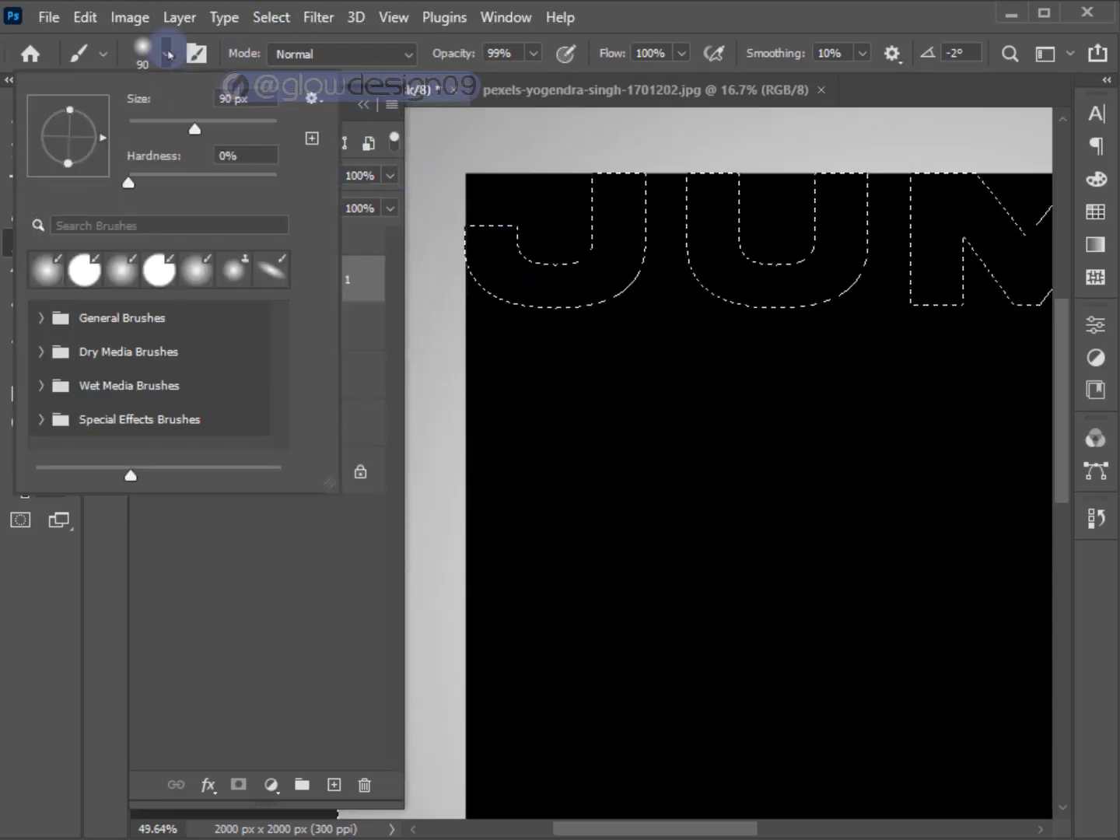
left_click_drag(123, 187, 306, 192)
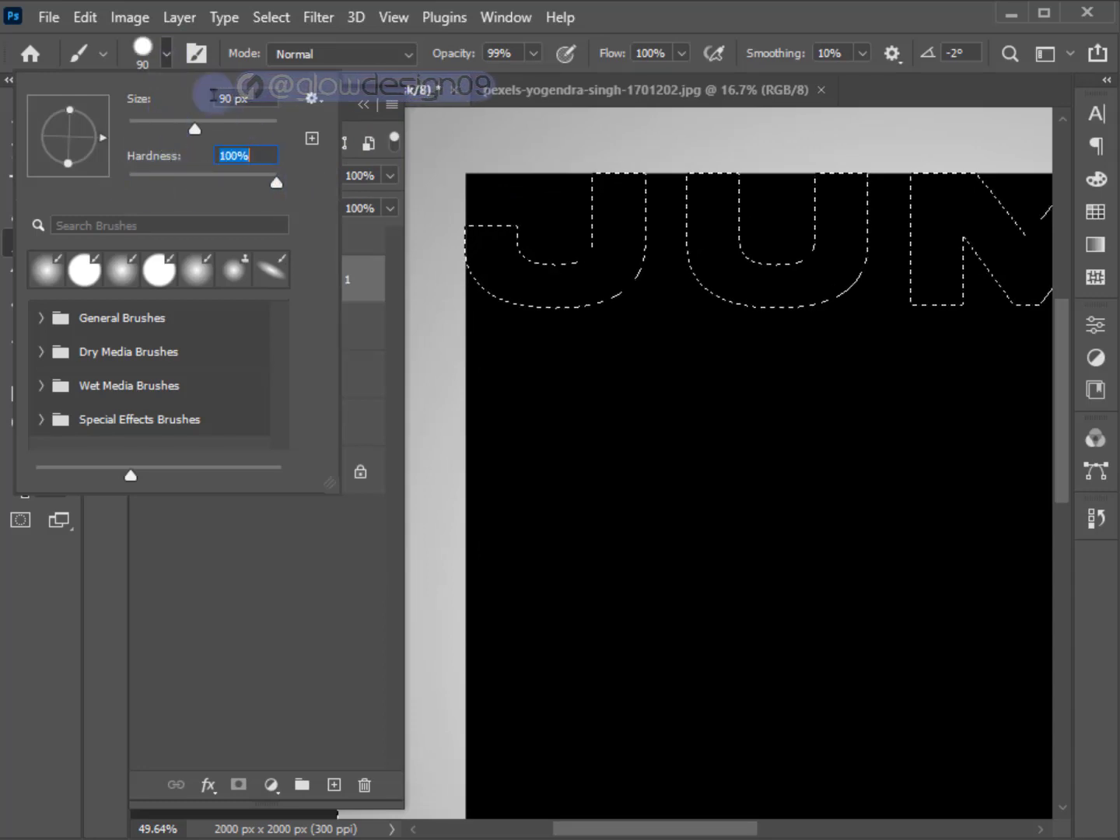
left_click(166, 56)
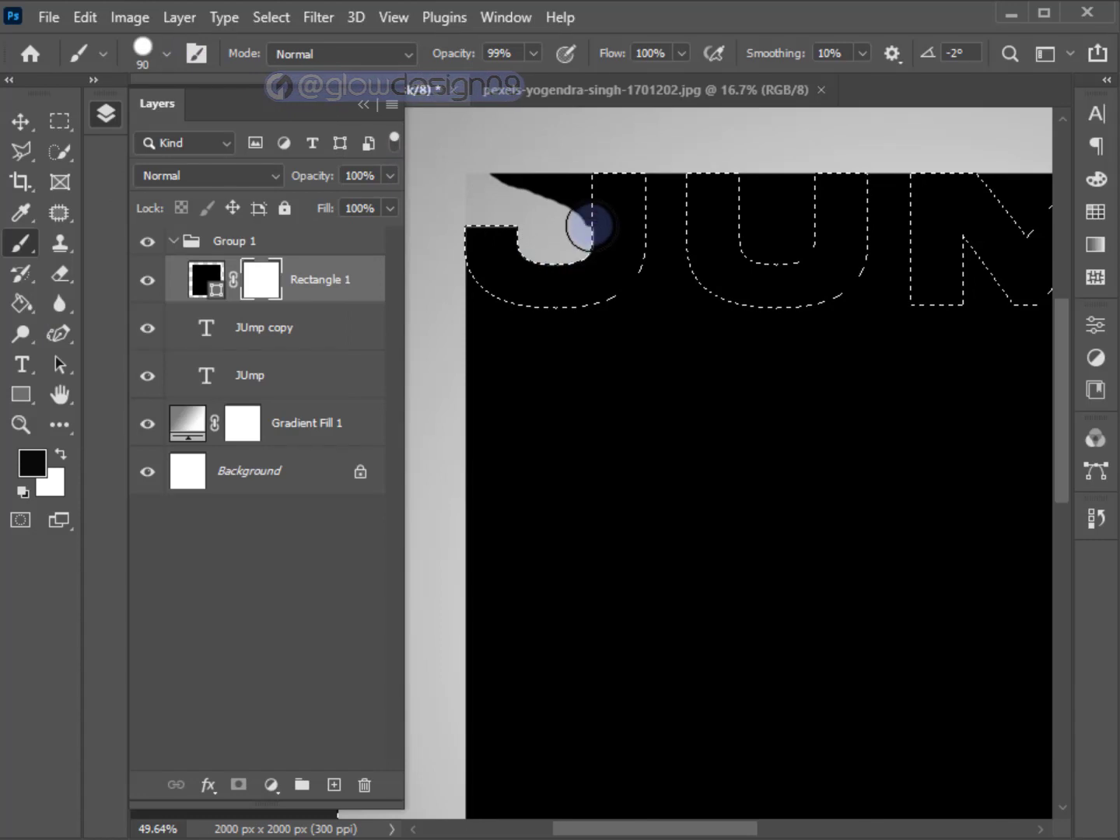
Paint black on the rectangle's mask in the upper openings and enclosed gaps of the top JUMP letters, and deselect.
scroll(577, 216, "down", 2)
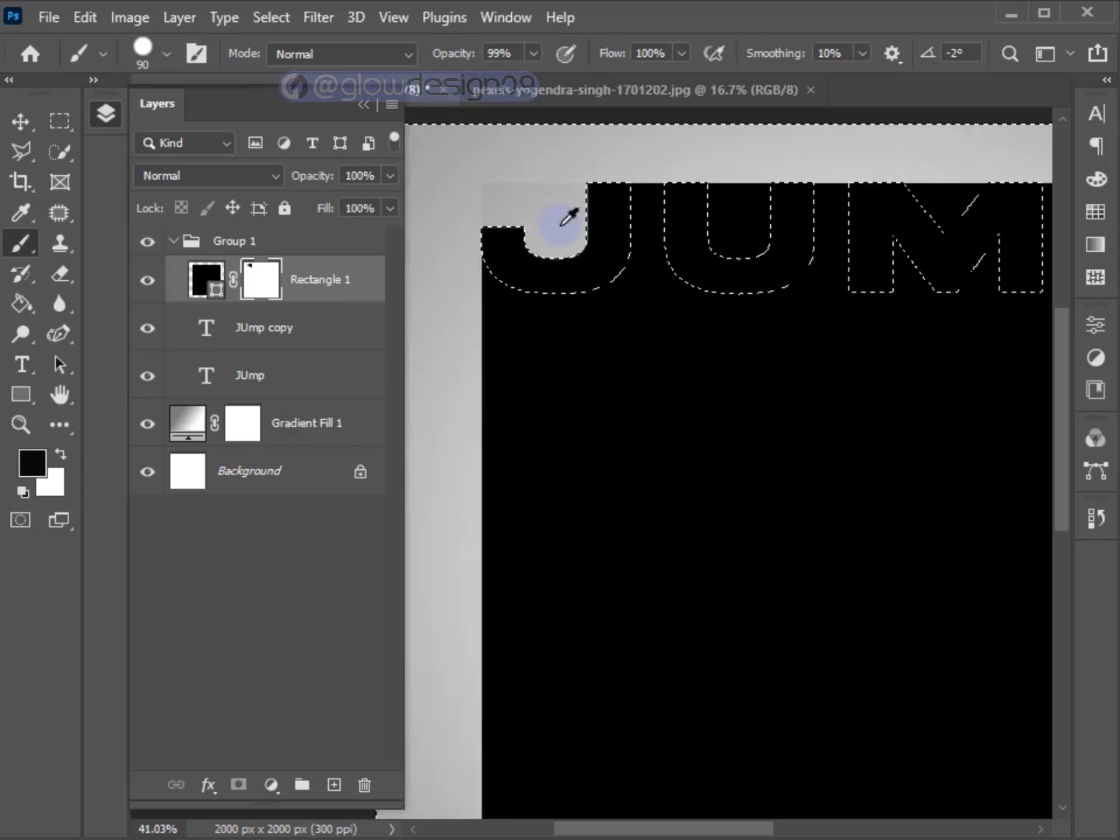
key("space")
left_click_drag(566, 231, 446, 249)
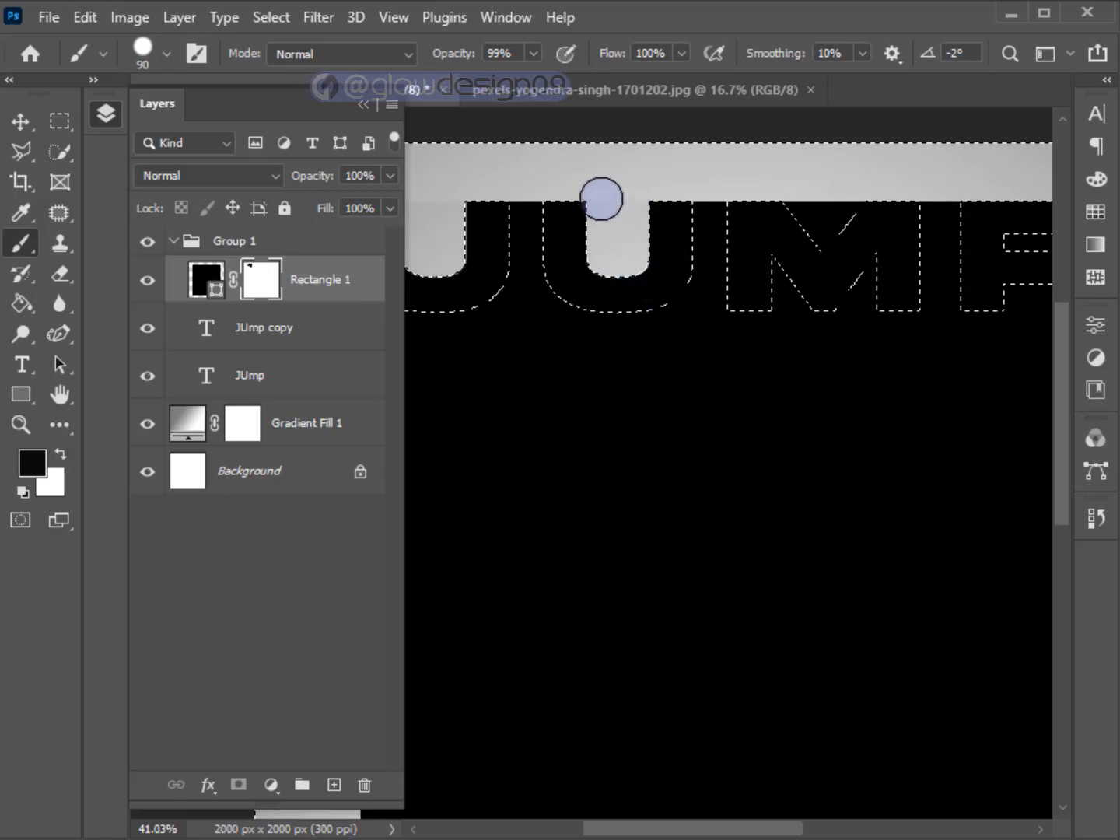
scroll(657, 247, "down", 1)
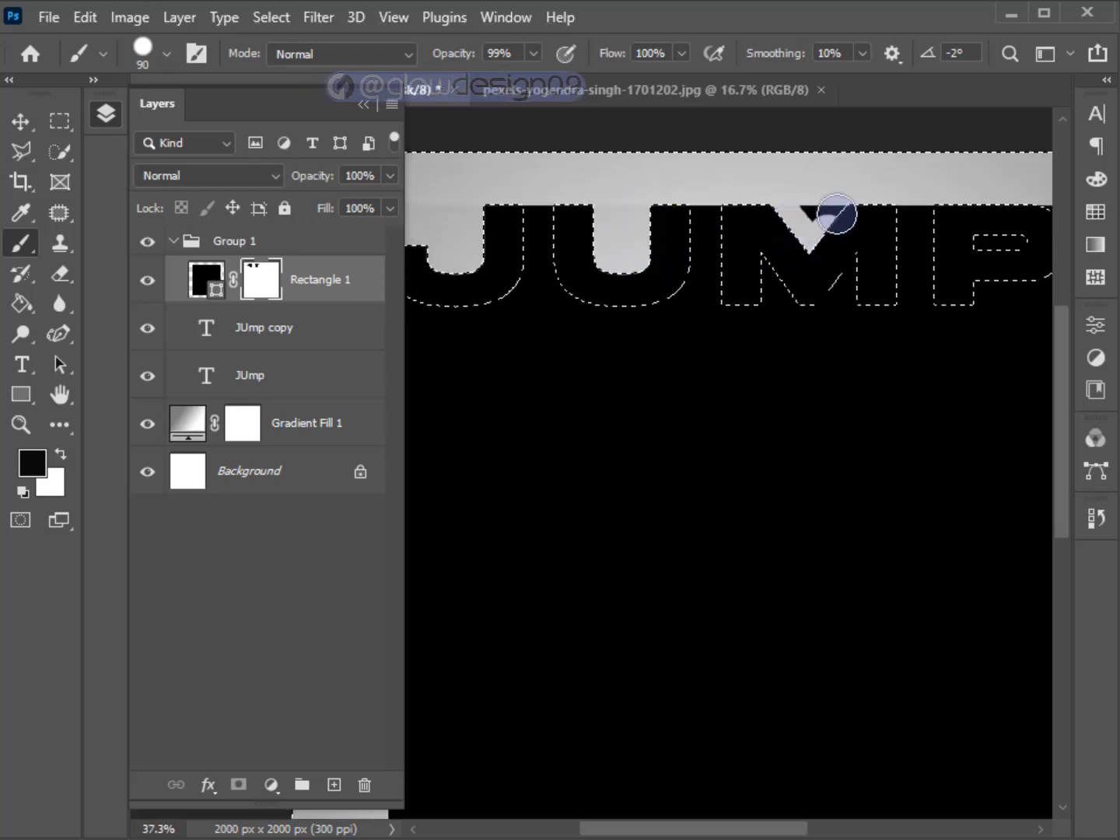
key("space")
mouse_move(806, 234)
left_mouse_down()
mouse_move(744, 249)
mouse_move(620, 250)
left_mouse_up()
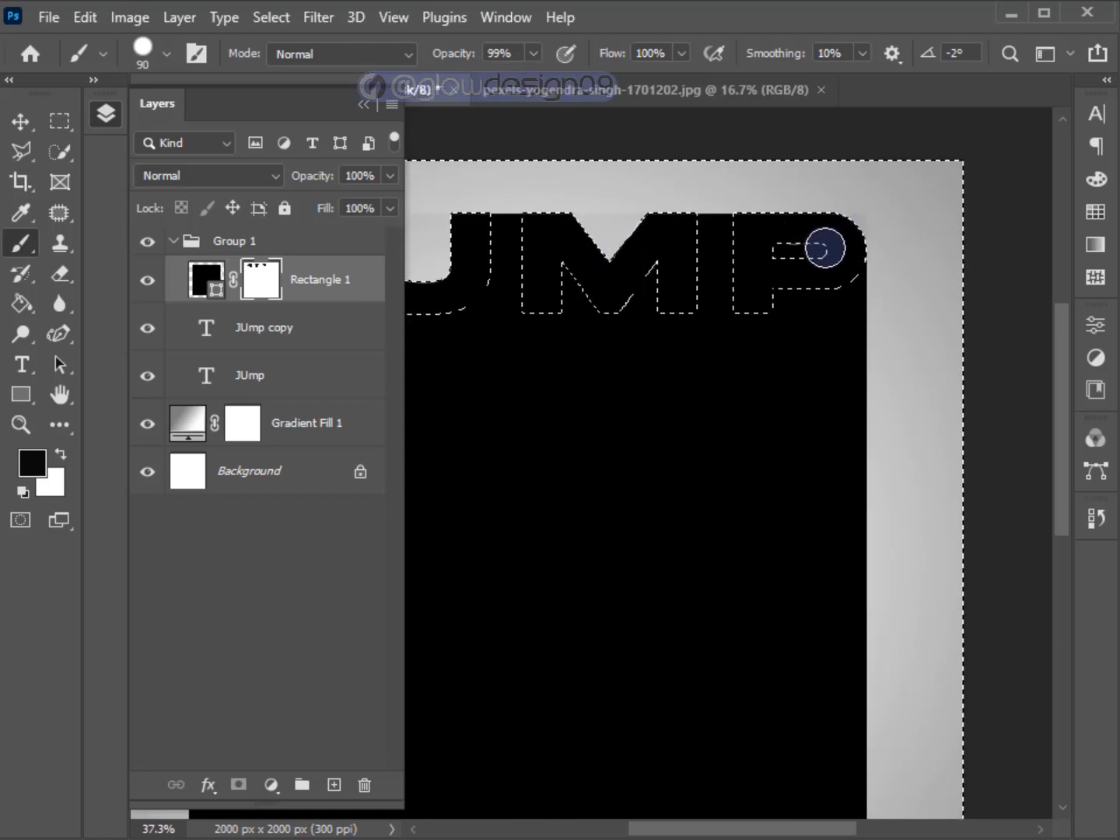
left_click_drag(824, 248, 774, 256)
scroll(782, 252, "down", 2)
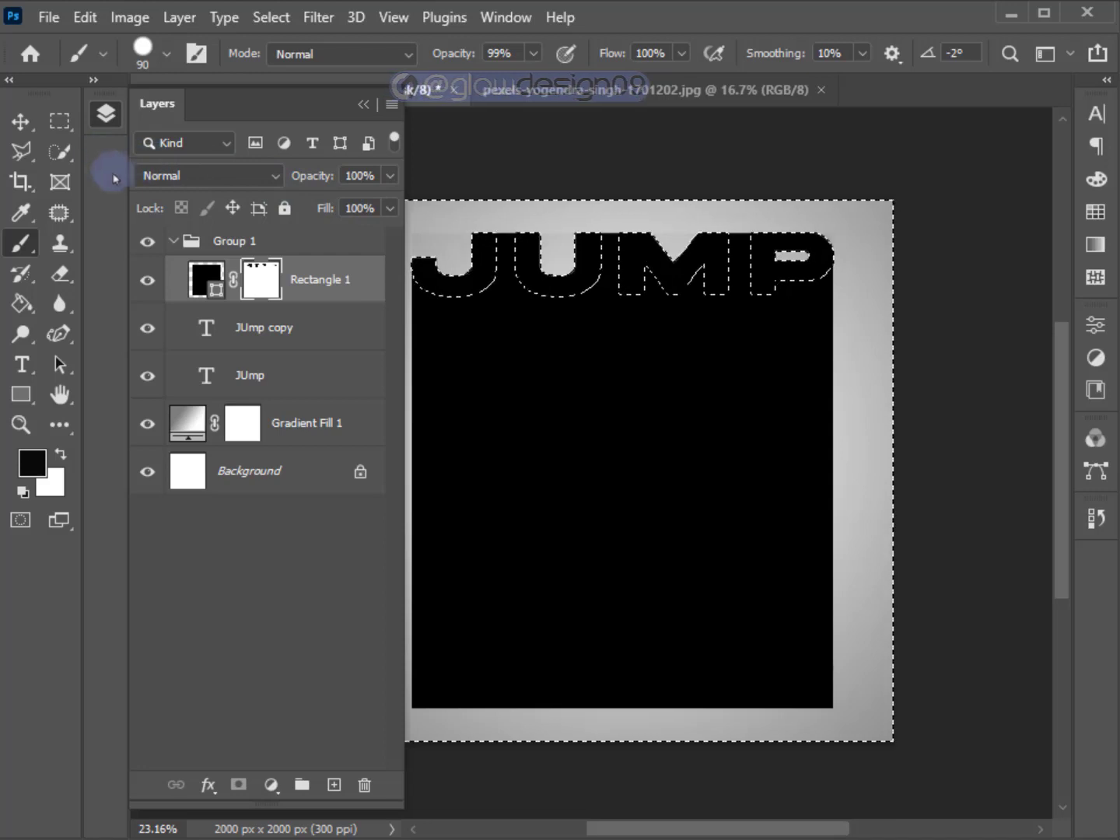
key("ctrl+d")
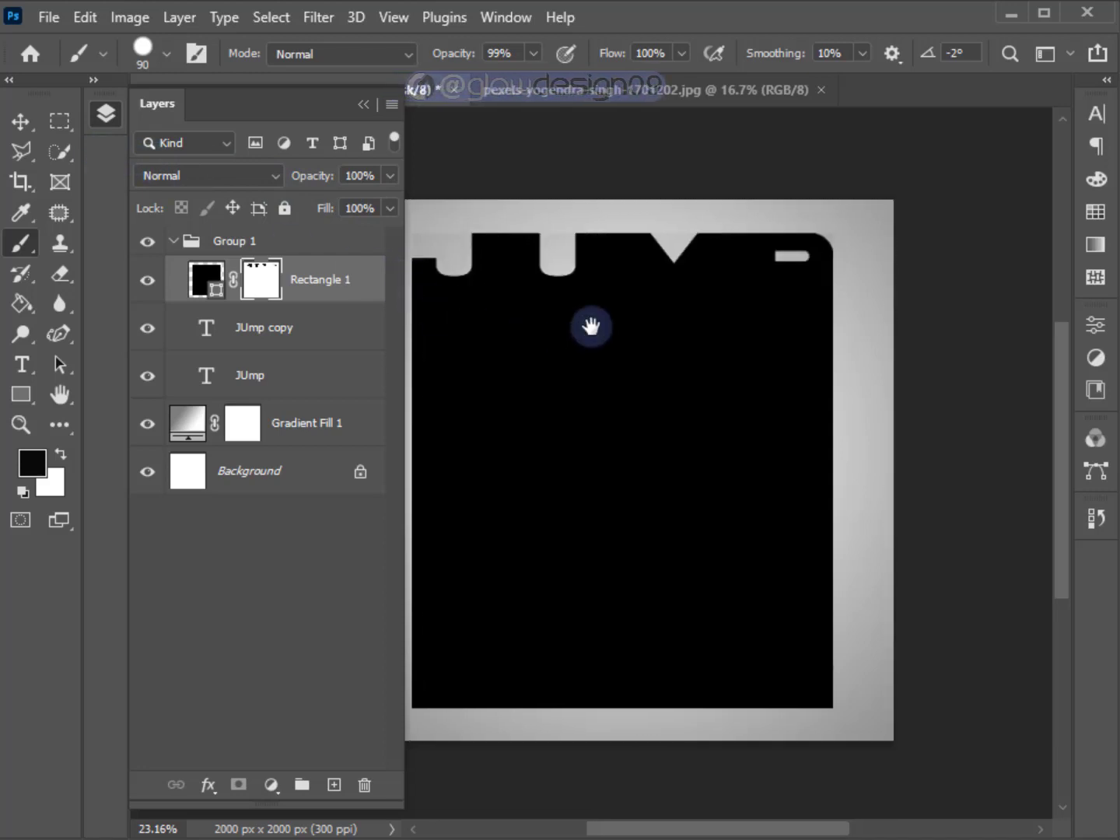
Load the JUmp copy layer's pixels as a selection, target the Rectangle 1 mask, and invert the selection.
left_click_drag(590, 325, 667, 315)
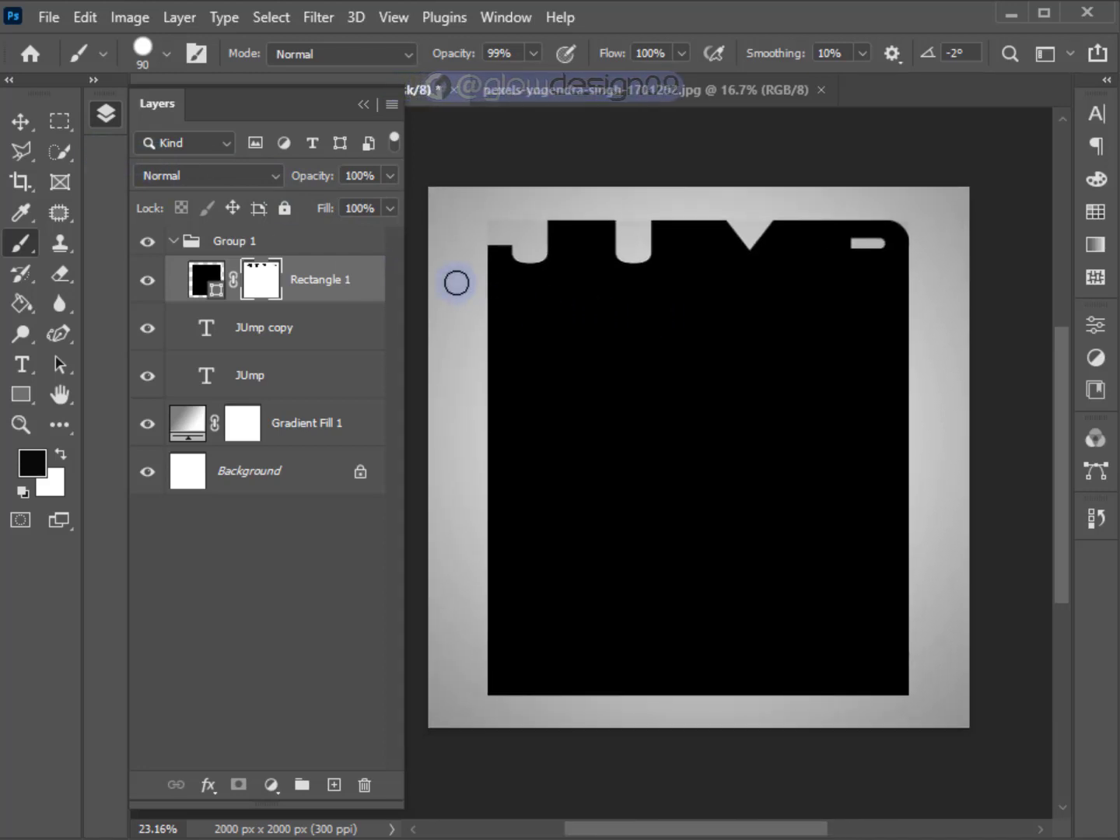
right_click(211, 329)
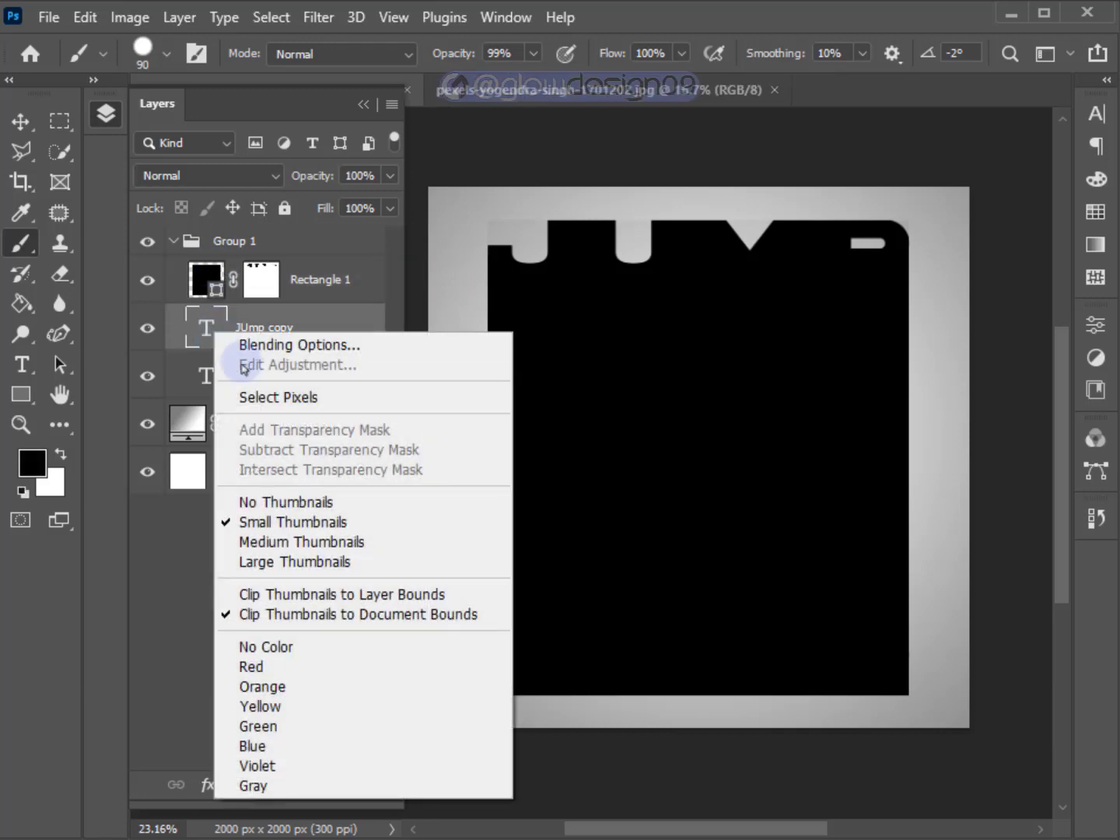
left_click(255, 397)
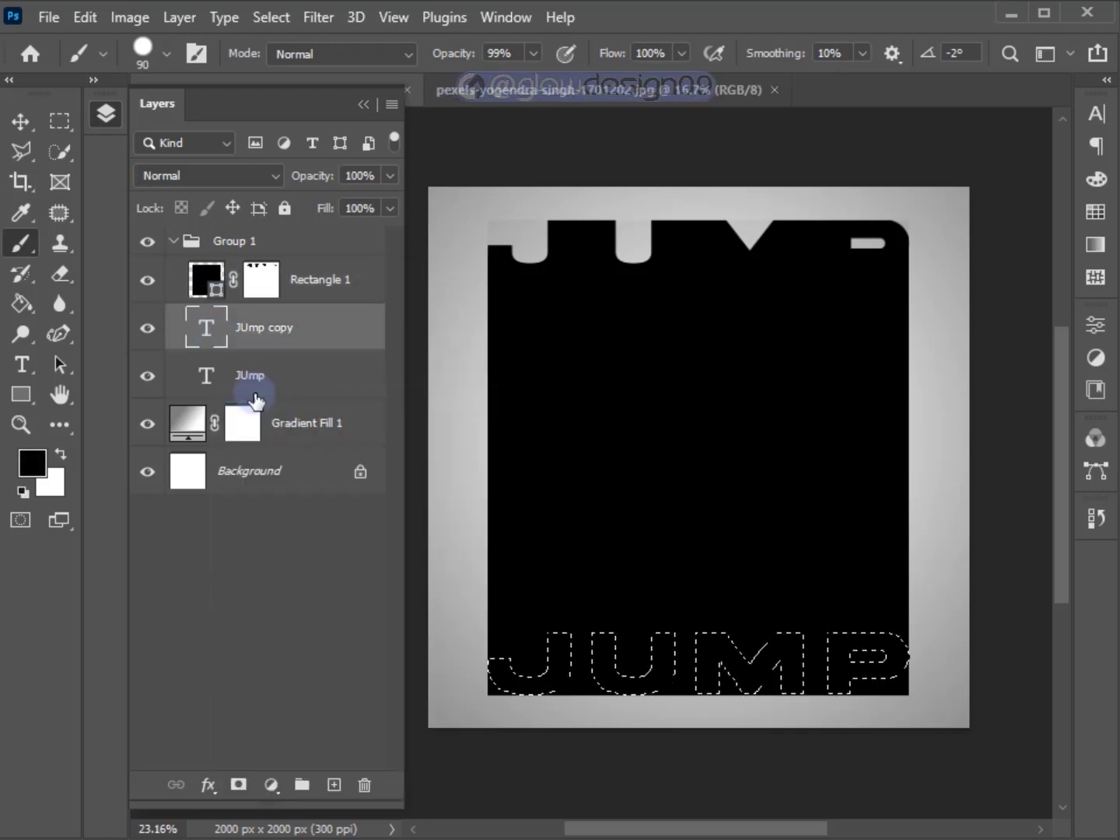
left_click(260, 280)
scroll(504, 681, "up", 3)
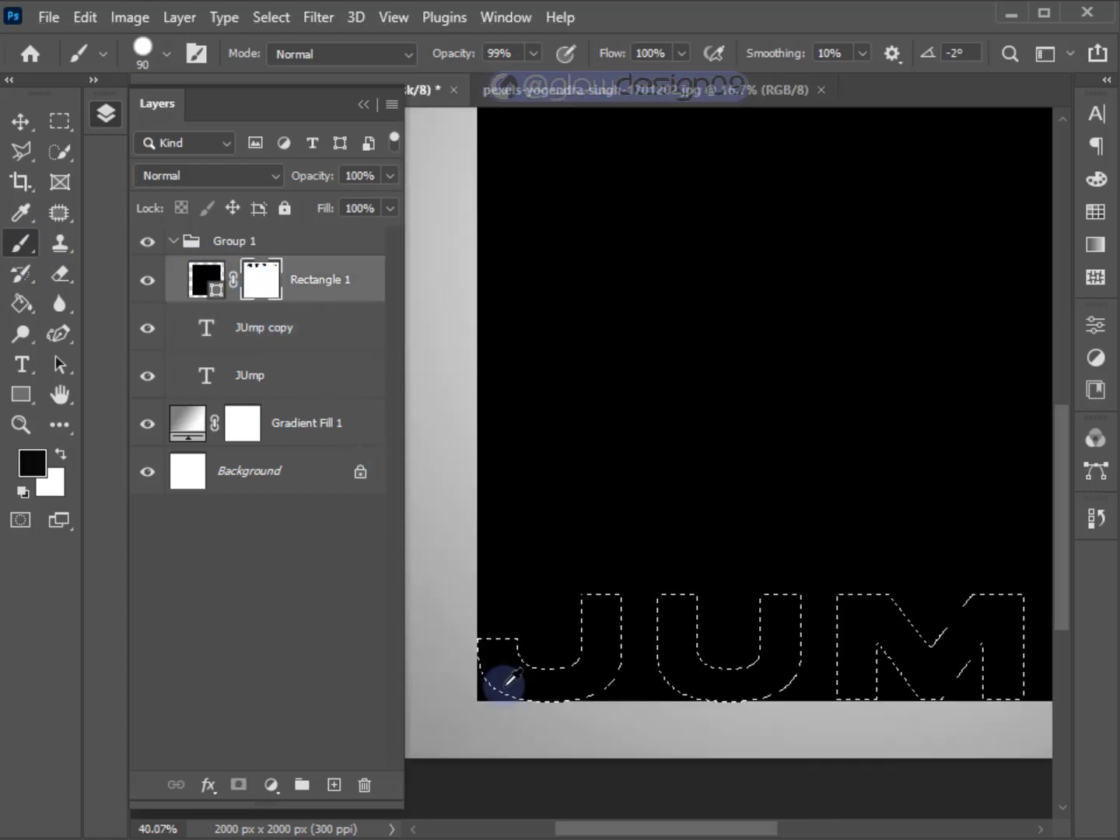
left_click(270, 17)
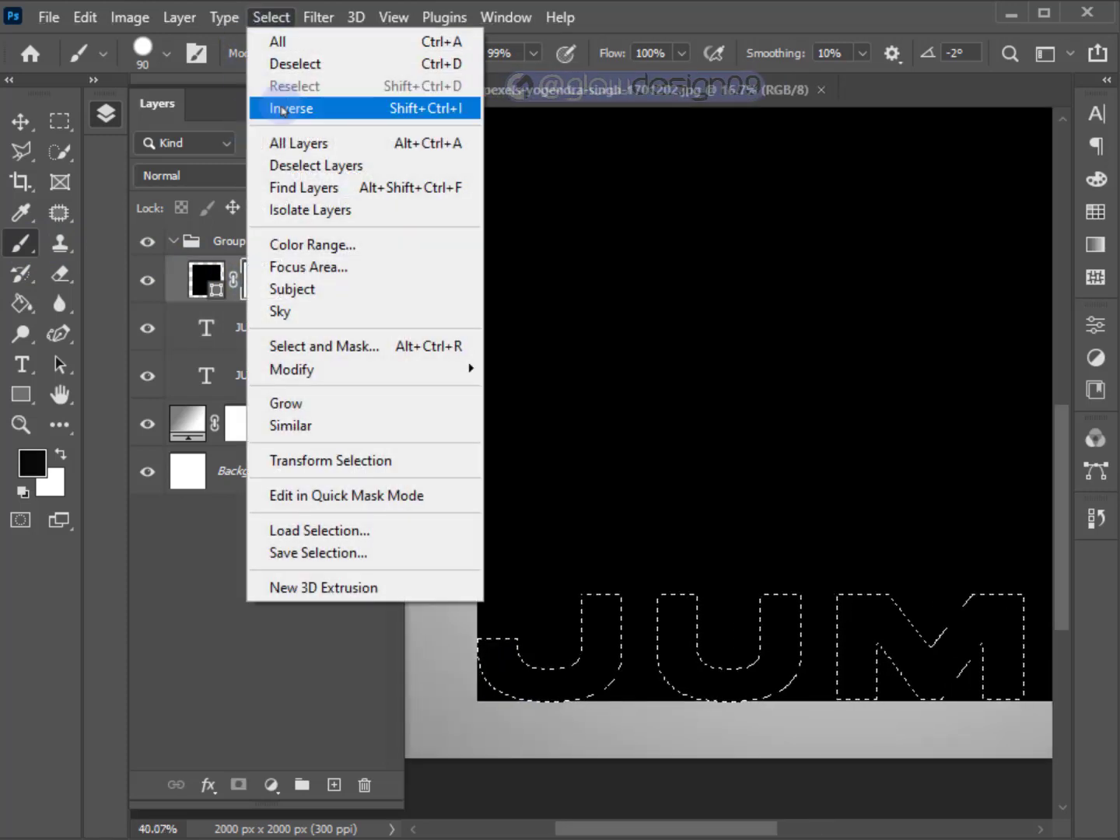
left_click(292, 108)
left_click_drag(518, 599, 514, 467)
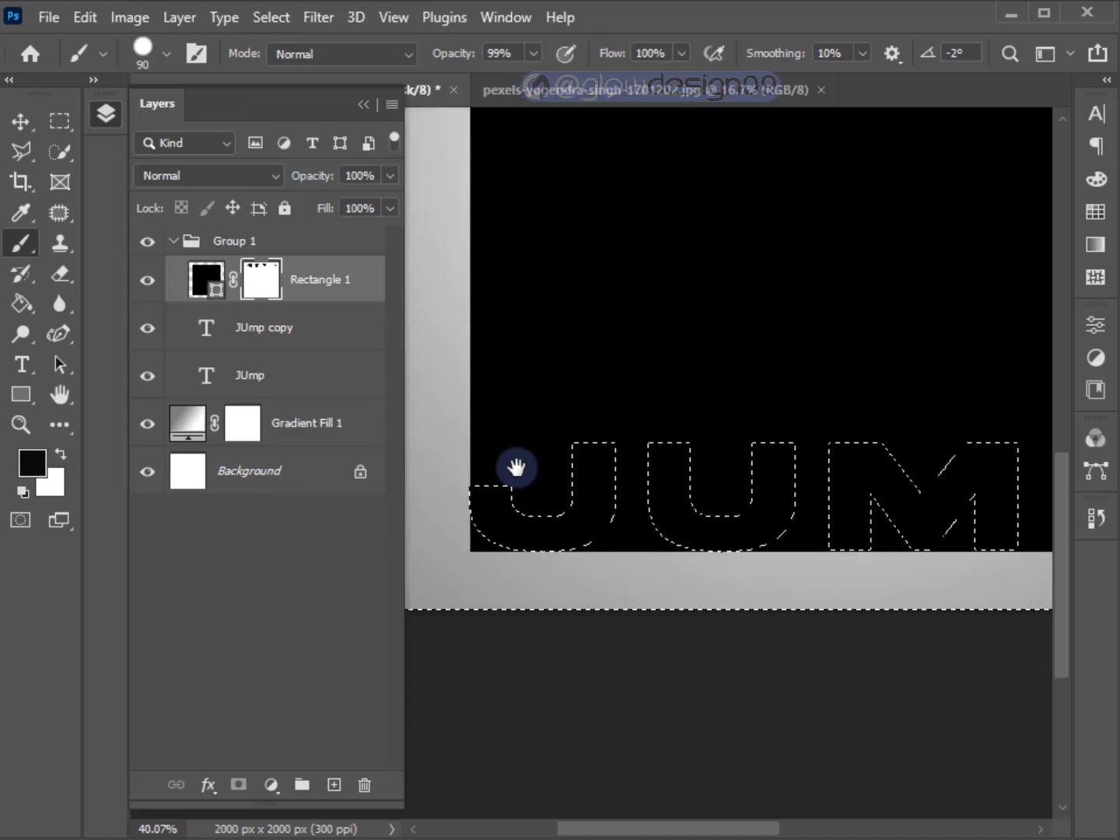
Paint black on the rectangle's mask along the outer lower edges and notches of the bottom JUMP letters.
scroll(498, 542, "up", 3)
mouse_move(451, 522)
left_mouse_down()
mouse_move(472, 554)
mouse_move(585, 570)
left_mouse_up()
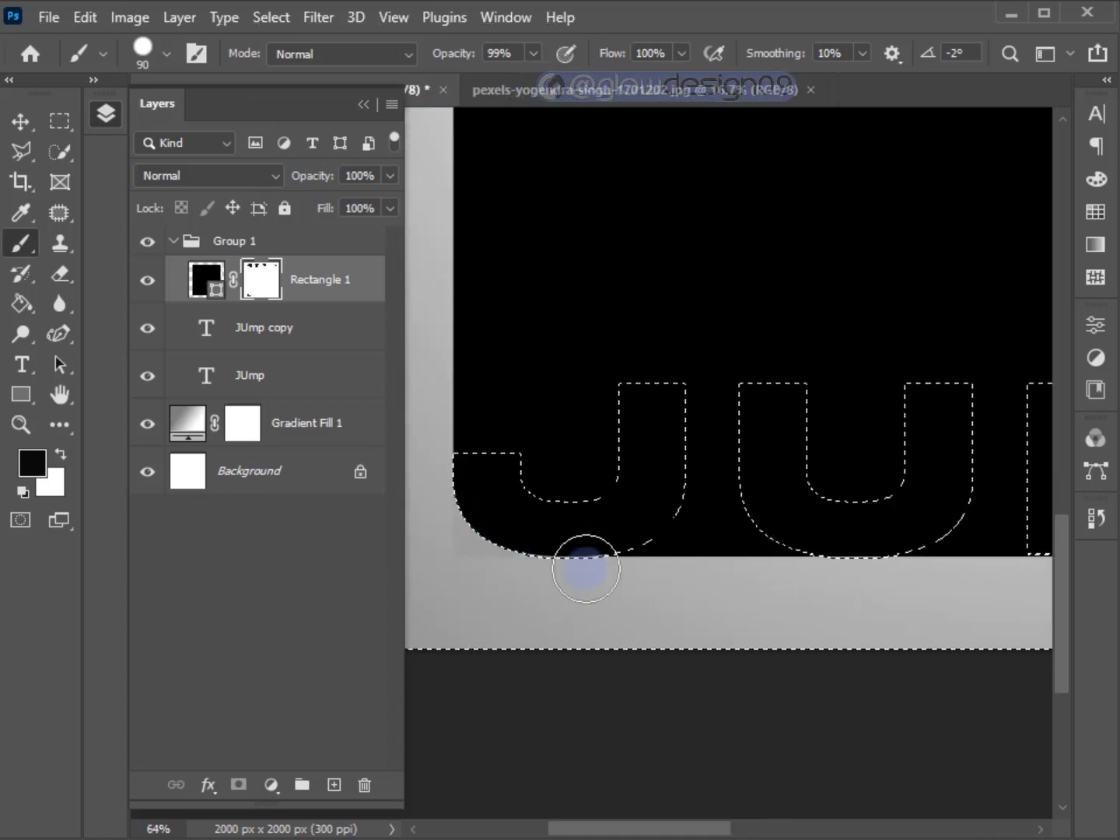
scroll(593, 583, "down", 2)
left_click_drag(701, 620, 529, 644)
mouse_move(771, 594)
left_mouse_down()
mouse_move(804, 587)
mouse_move(799, 537)
mouse_move(818, 565)
mouse_move(916, 548)
mouse_move(918, 578)
mouse_move(663, 576)
mouse_move(803, 604)
mouse_move(911, 571)
mouse_move(935, 539)
left_mouse_up()
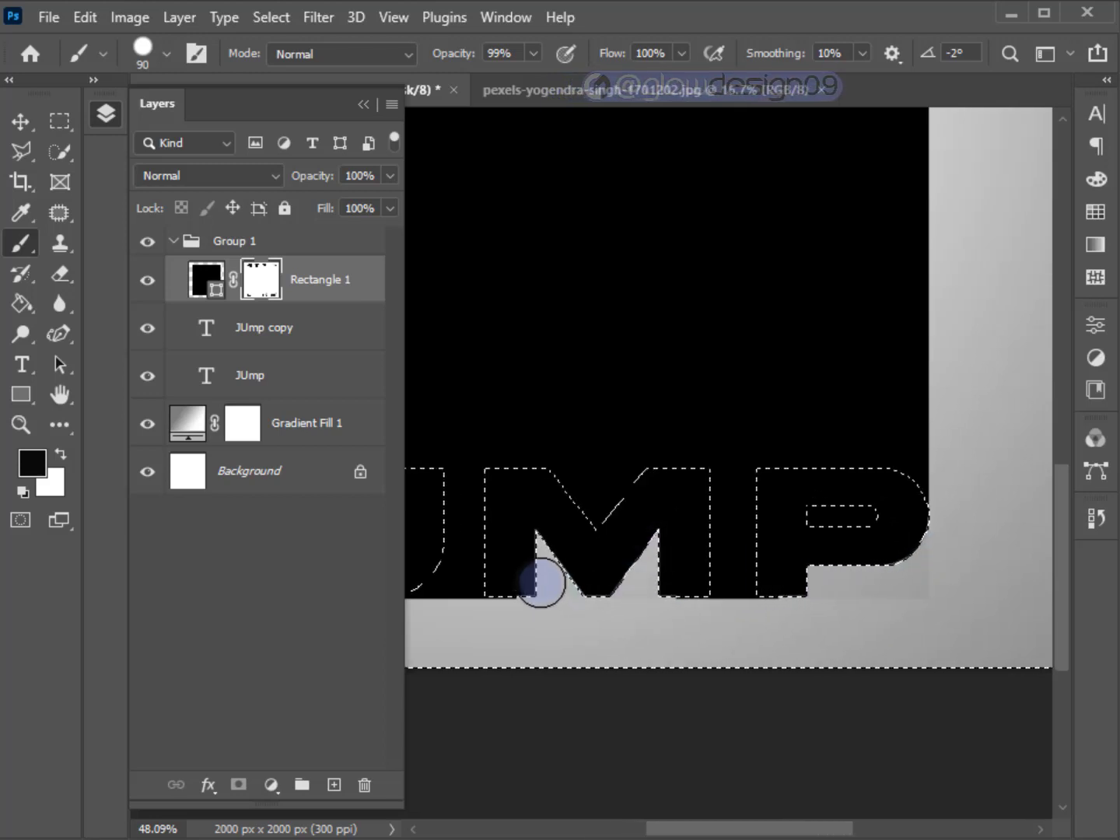
scroll(588, 603, "down", 6)
left_click_drag(590, 604, 670, 602)
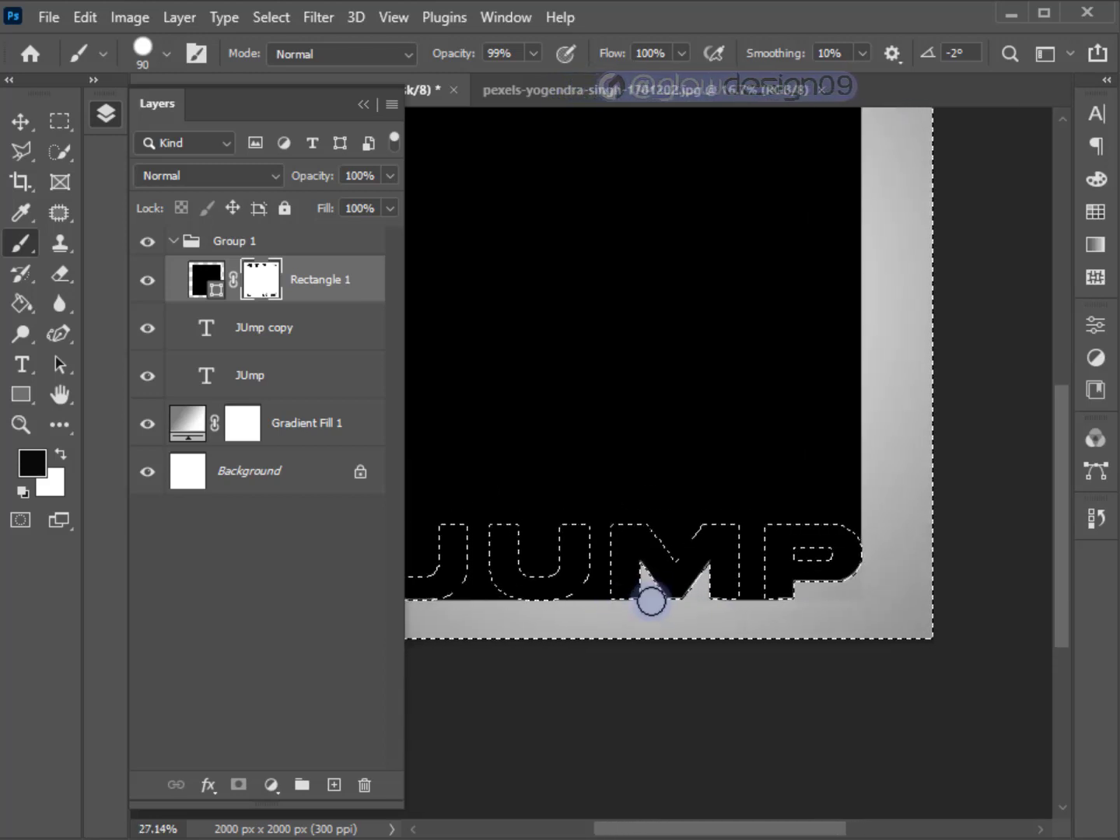
Paint black full-height strips on the mask with an 80 px brush through the three gaps between the JUMP letters.
scroll(651, 601, "up", 3)
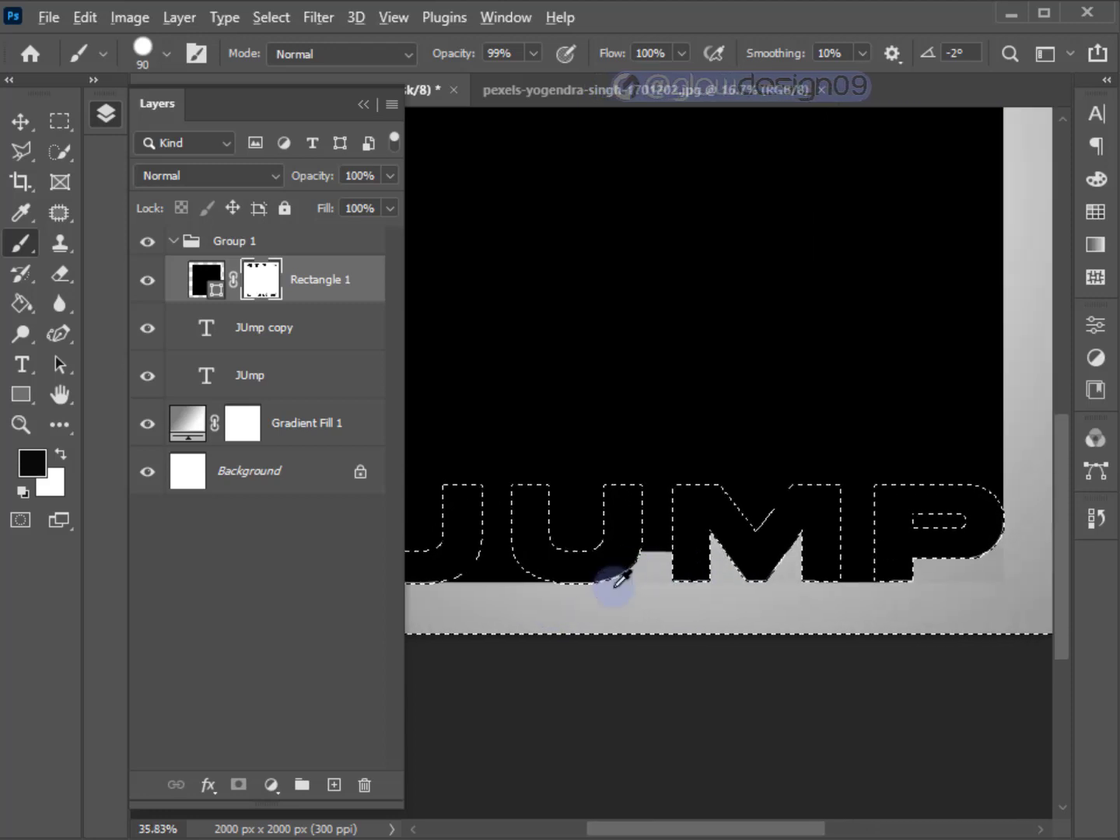
scroll(614, 579, "down", 3)
scroll(624, 560, "down", 2)
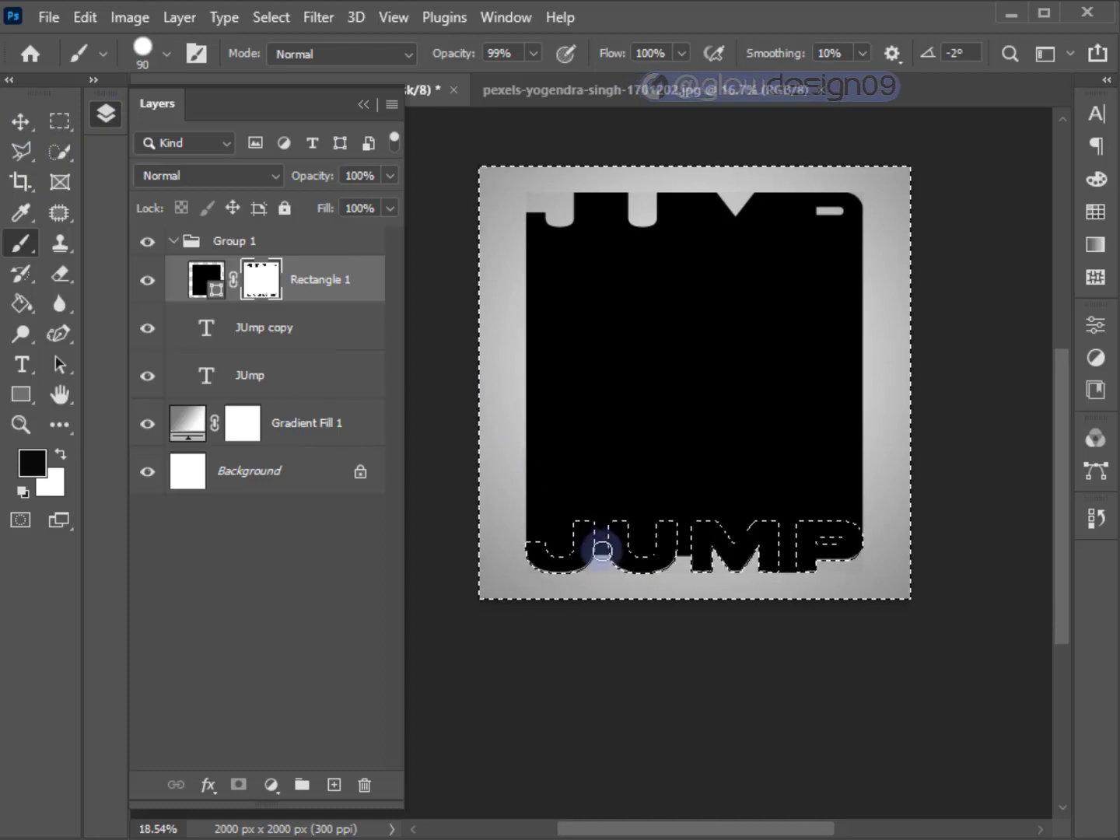
scroll(600, 546, "up", 4)
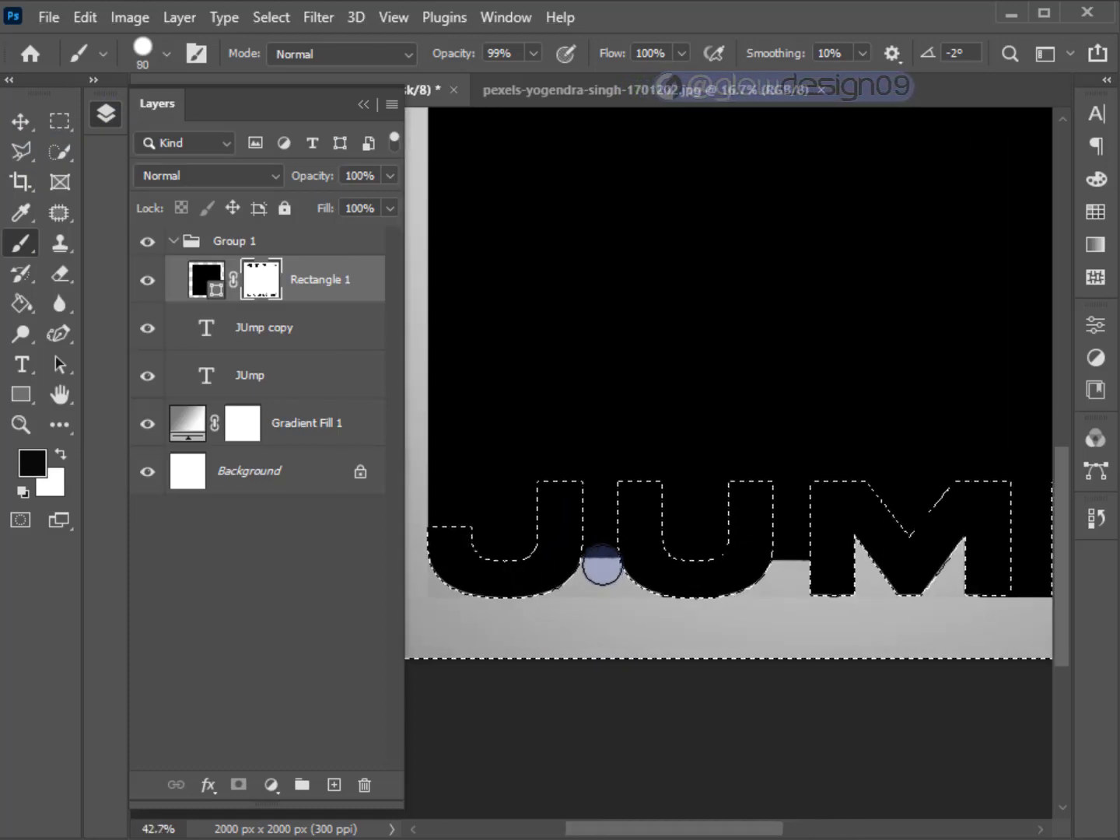
scroll(600, 564, "down", 3)
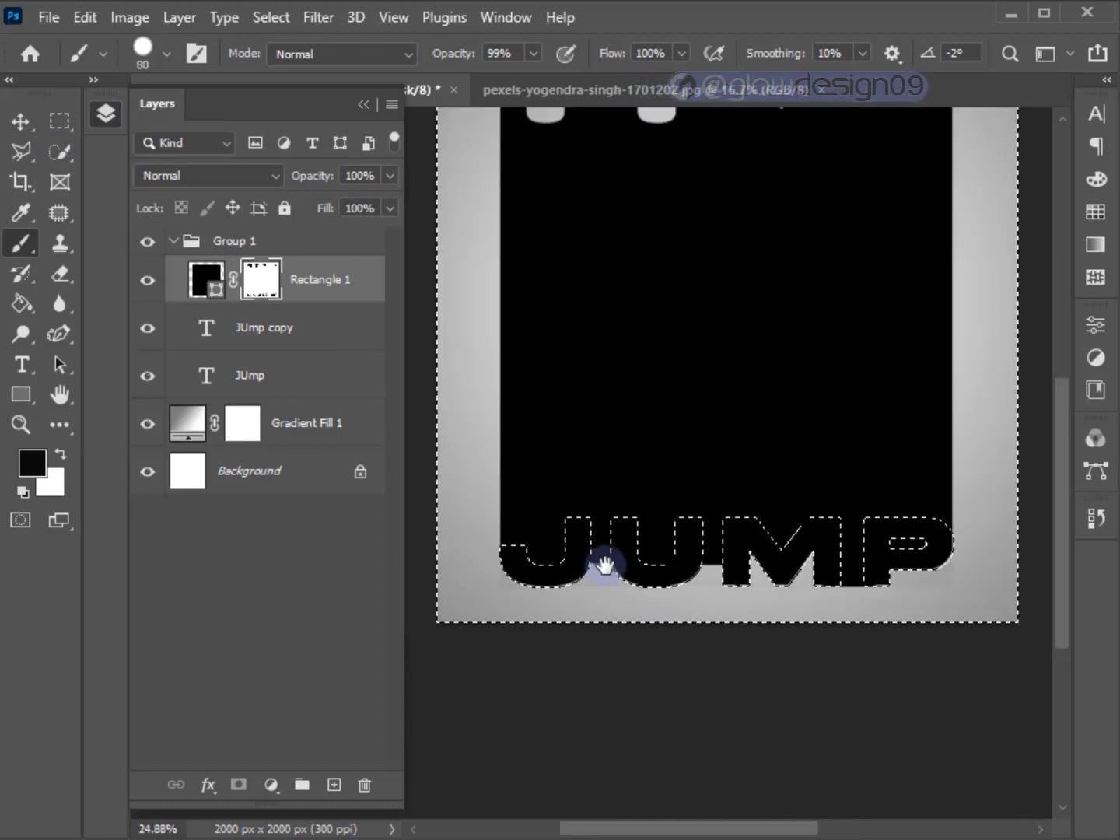
mouse_move(600, 636)
left_mouse_down()
mouse_move(596, 269)
mouse_move(620, 143)
left_mouse_up()
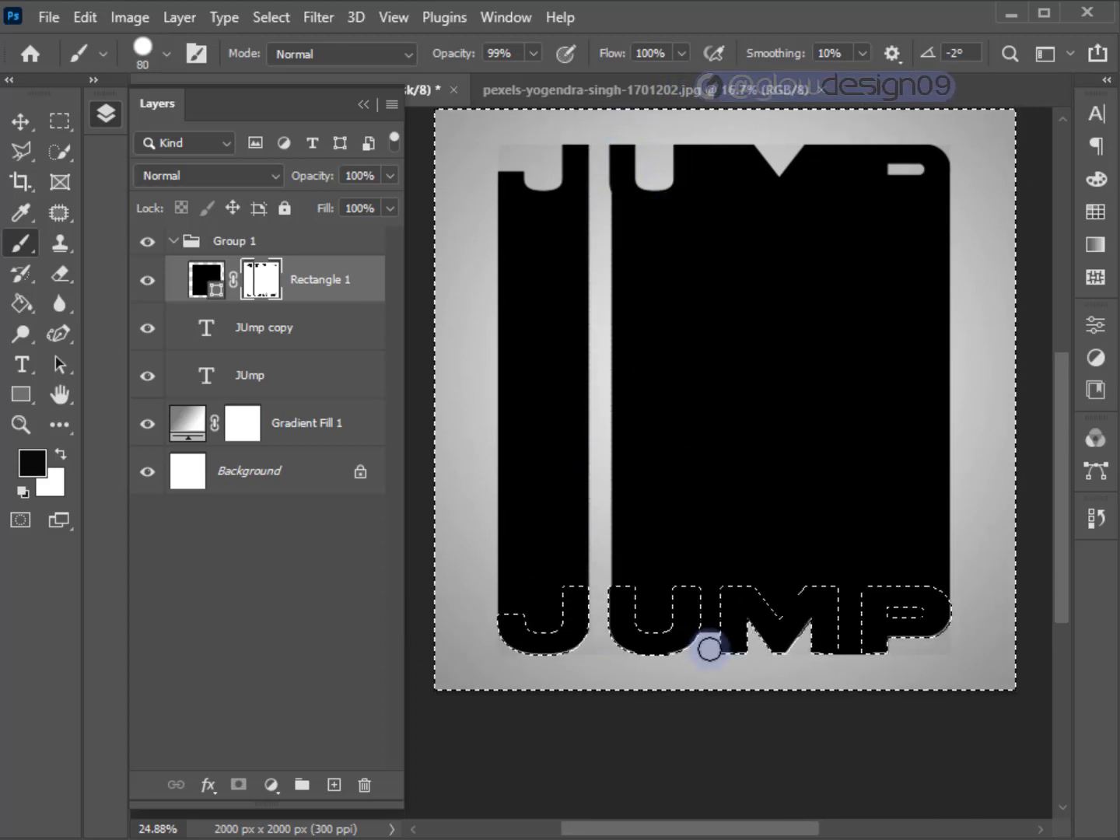
left_click_drag(709, 646, 708, 100)
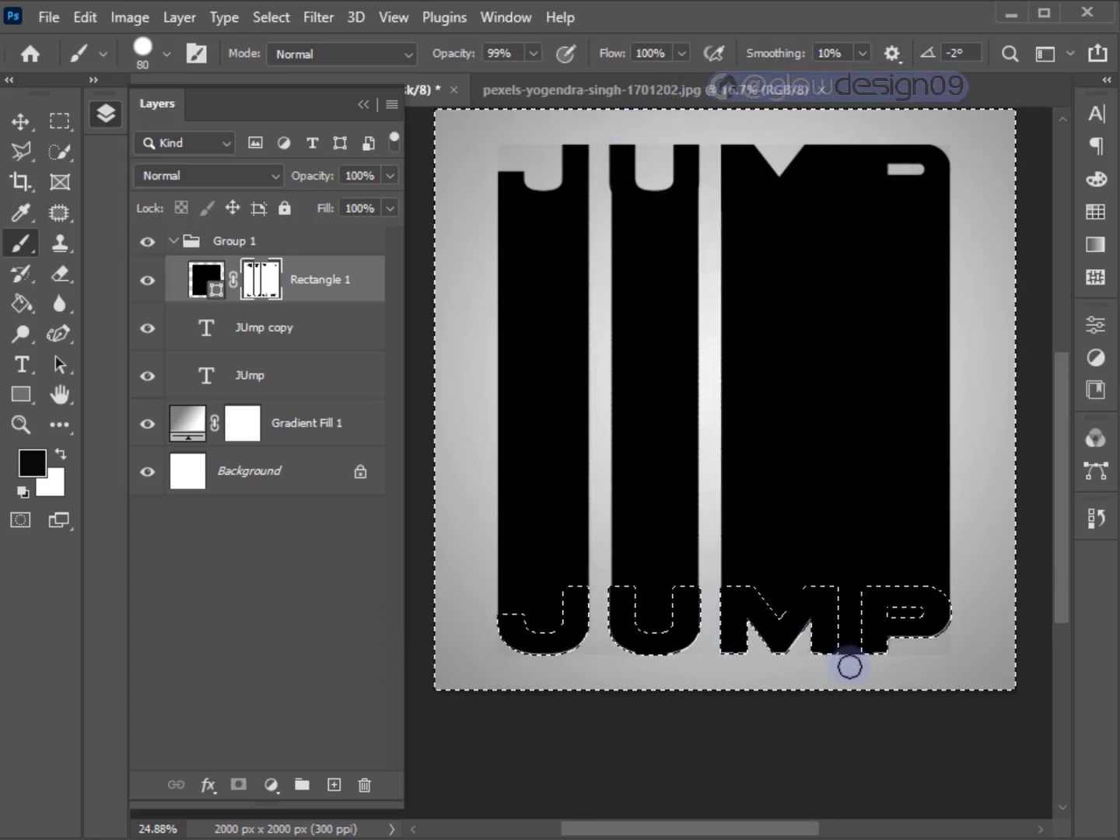
left_click_drag(850, 737, 836, 153)
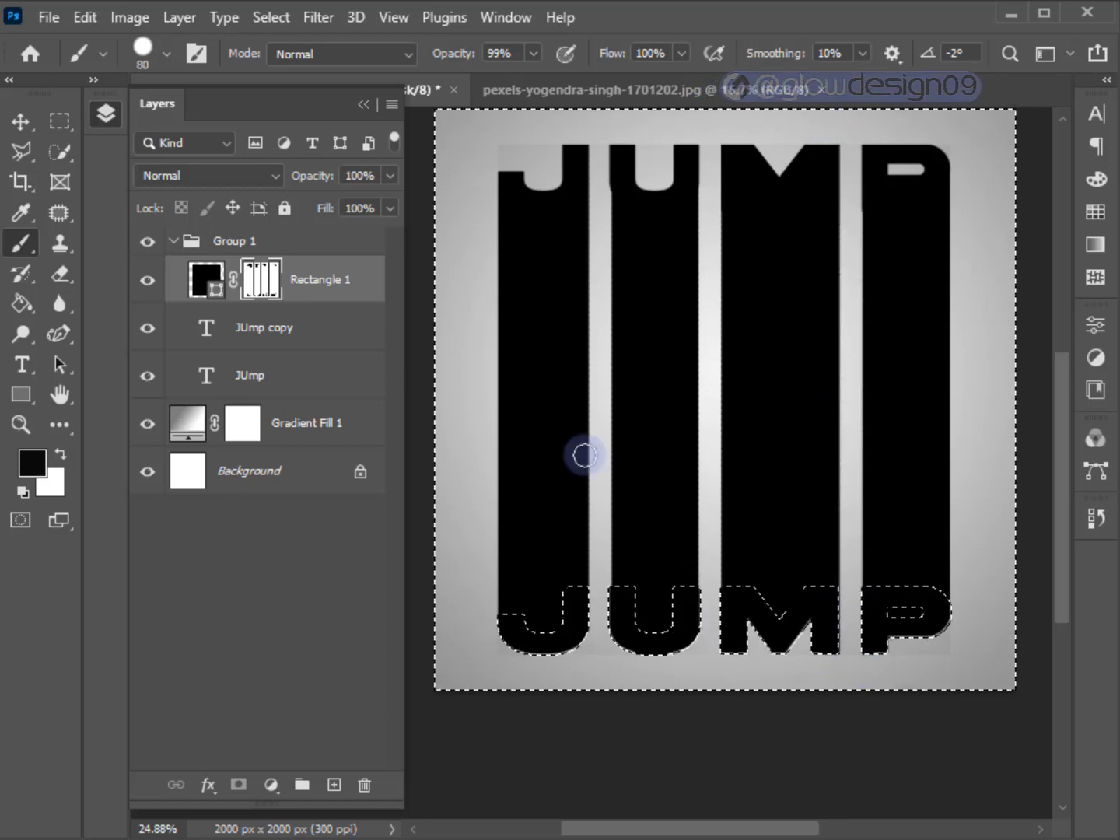
Deselect and paint black on the mask over the leftover slivers along the lower edge of the letters.
scroll(586, 647, "up", 3)
scroll(607, 616, "down", 1)
left_click_drag(683, 658, 735, 656)
left_click_drag(722, 672, 594, 677)
left_click_drag(709, 666, 726, 666)
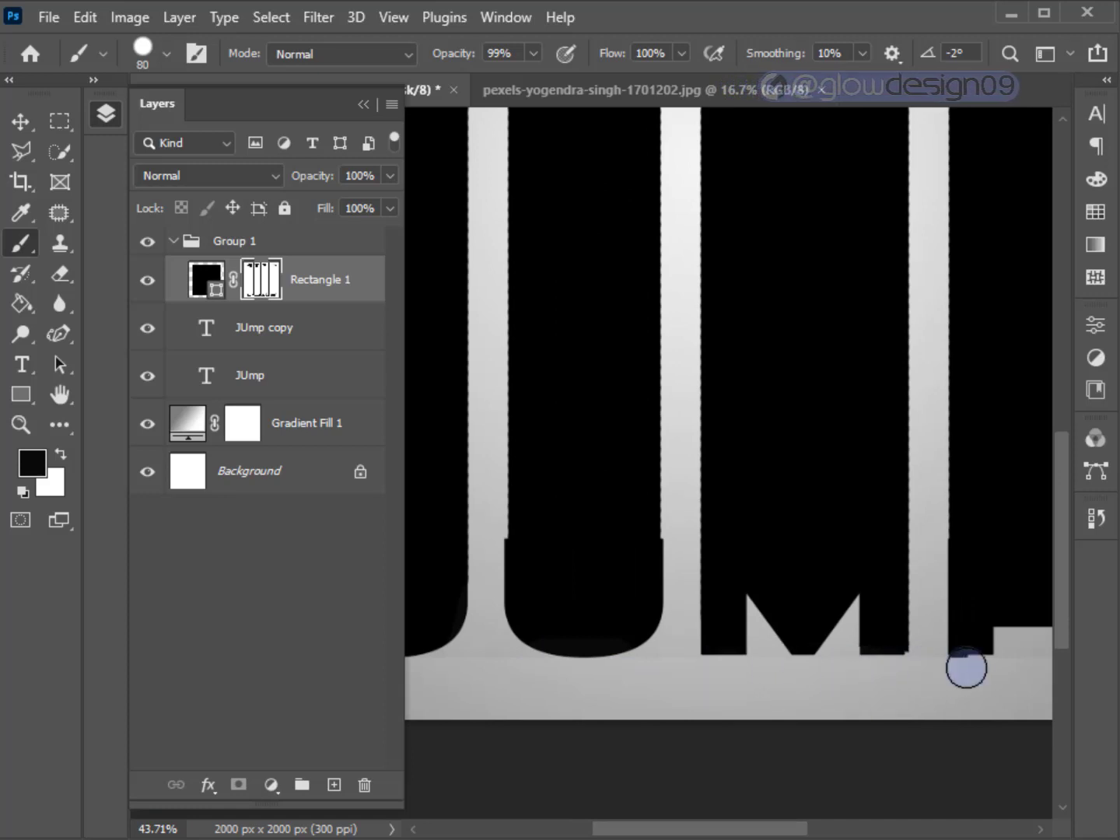
scroll(944, 676, "down", 1)
scroll(679, 732, "down", 1)
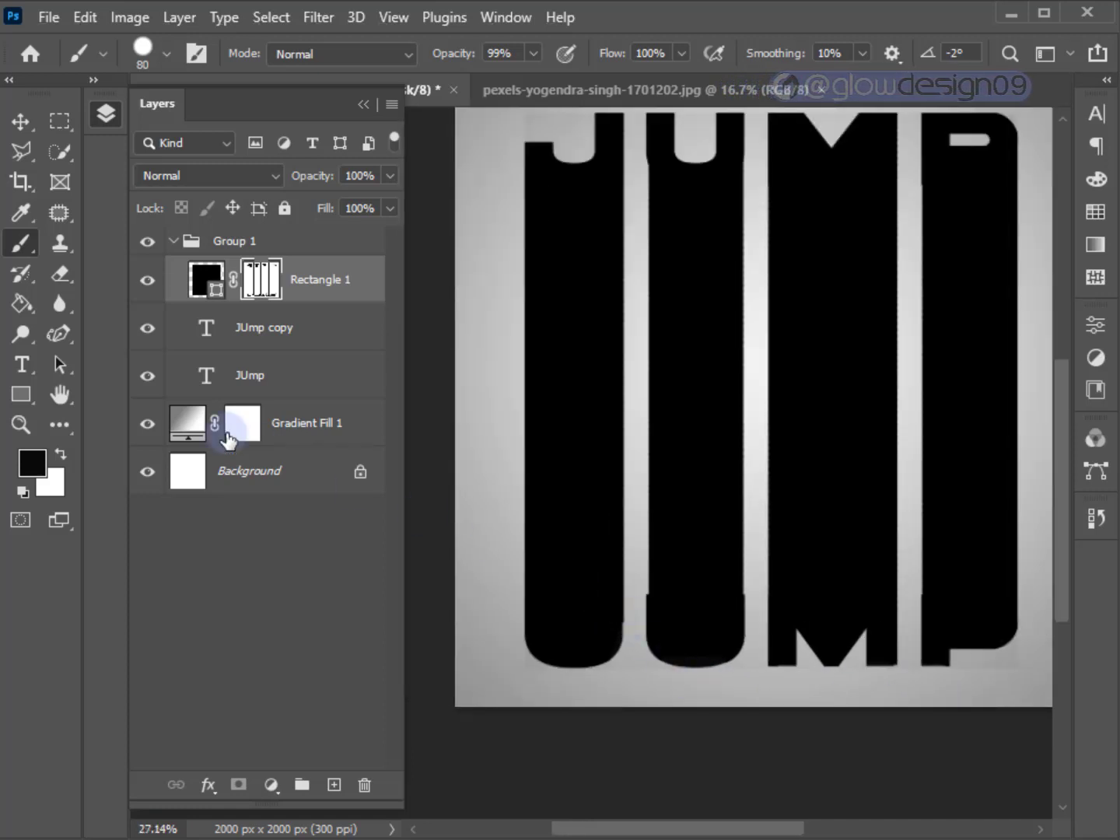
Collapse Group 1 and convert it to a smart object.
left_click(20, 121)
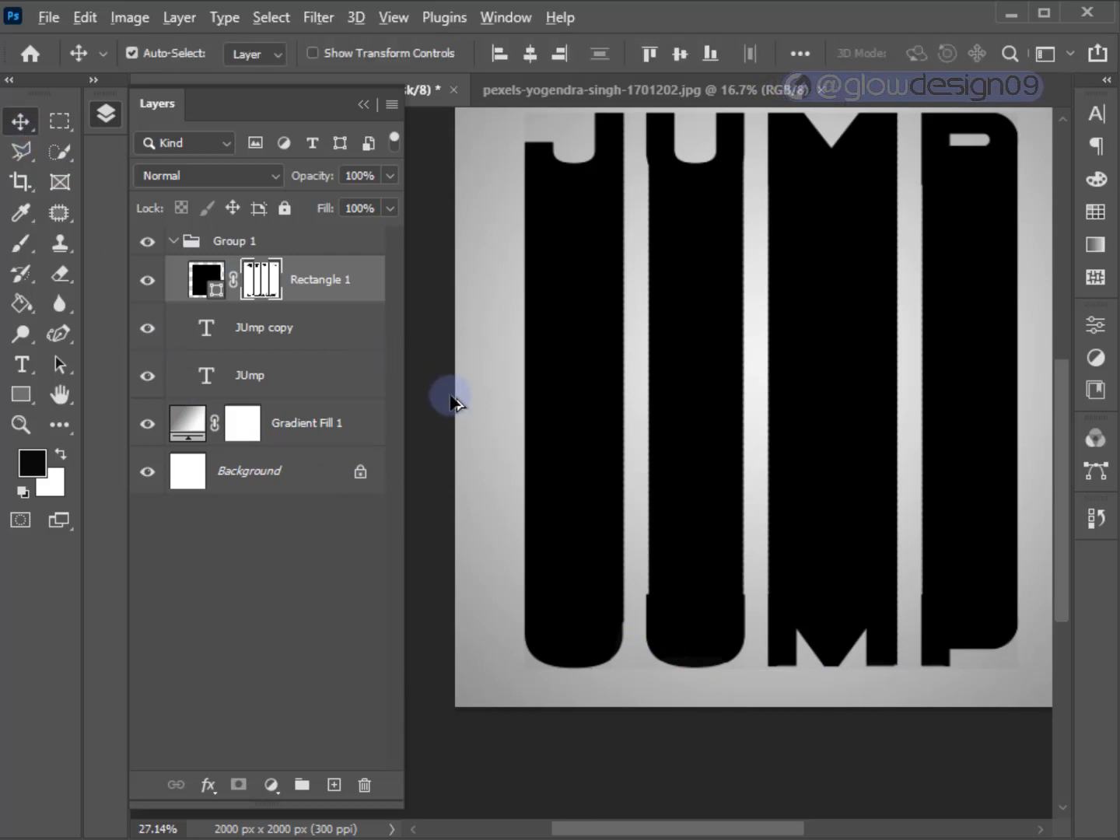
scroll(451, 398, "down", 1)
left_click_drag(413, 363, 402, 383)
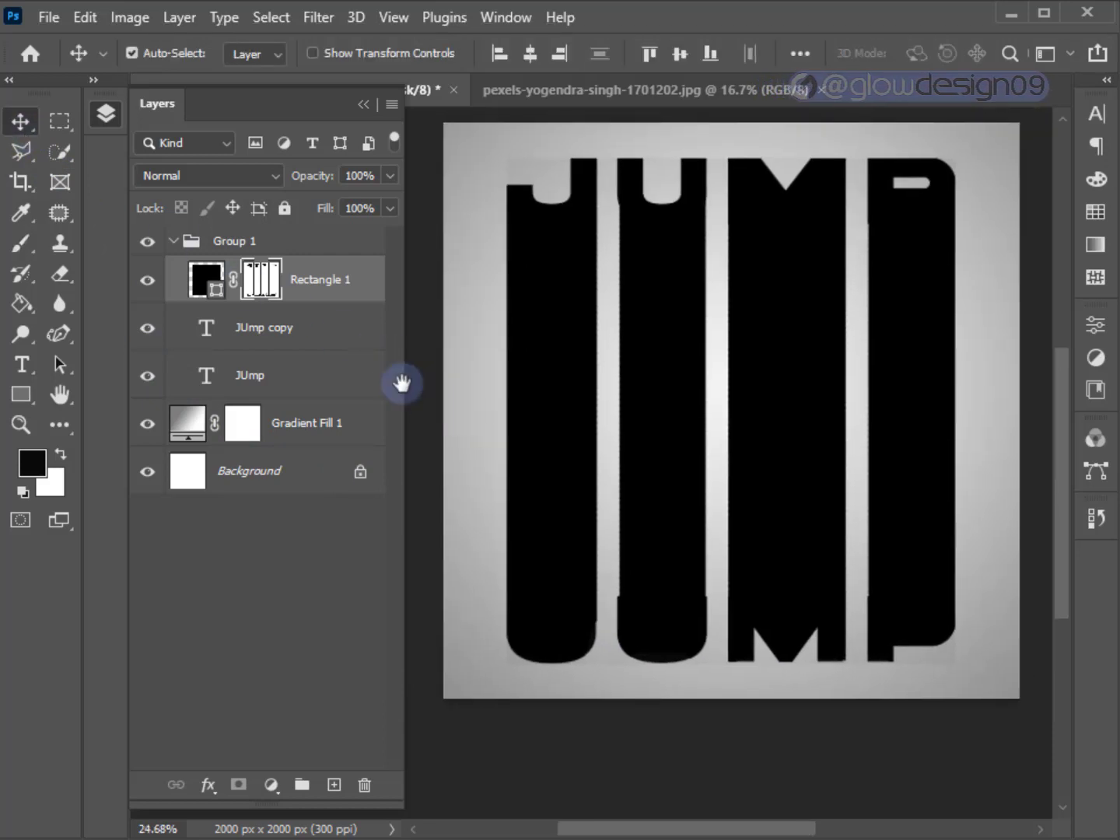
left_click(174, 242)
right_click(240, 255)
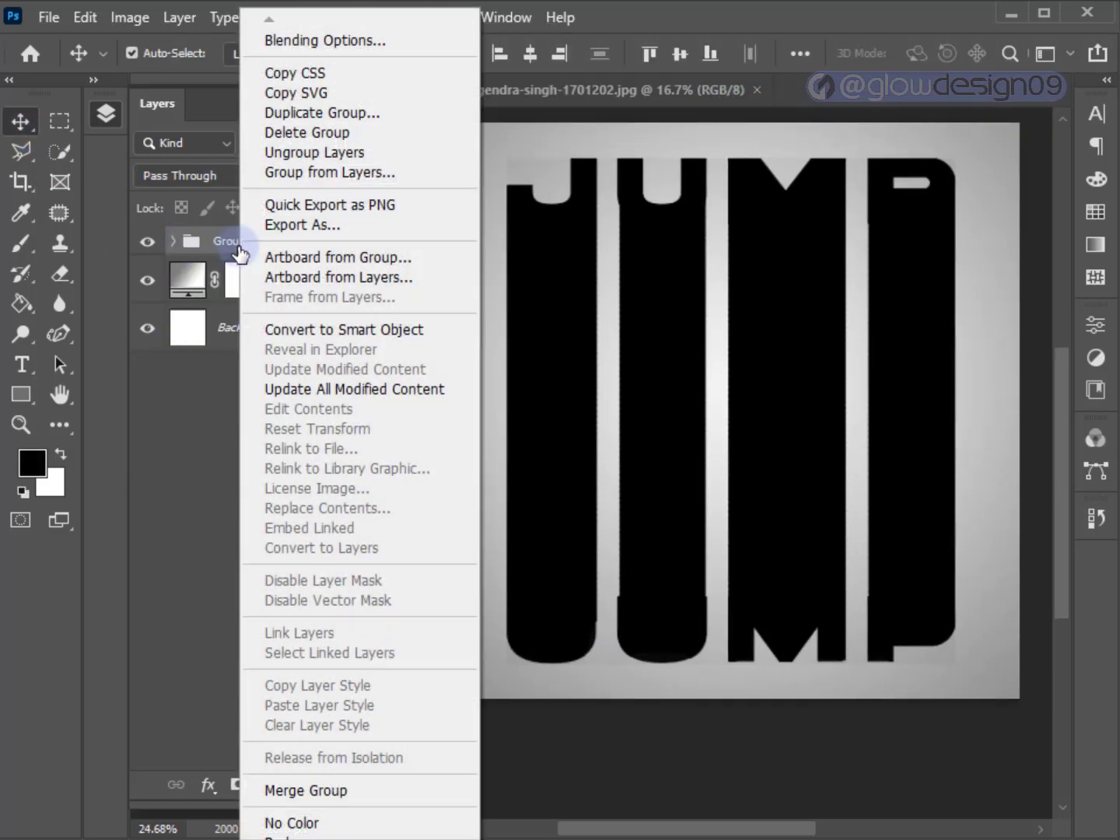
left_click(278, 330)
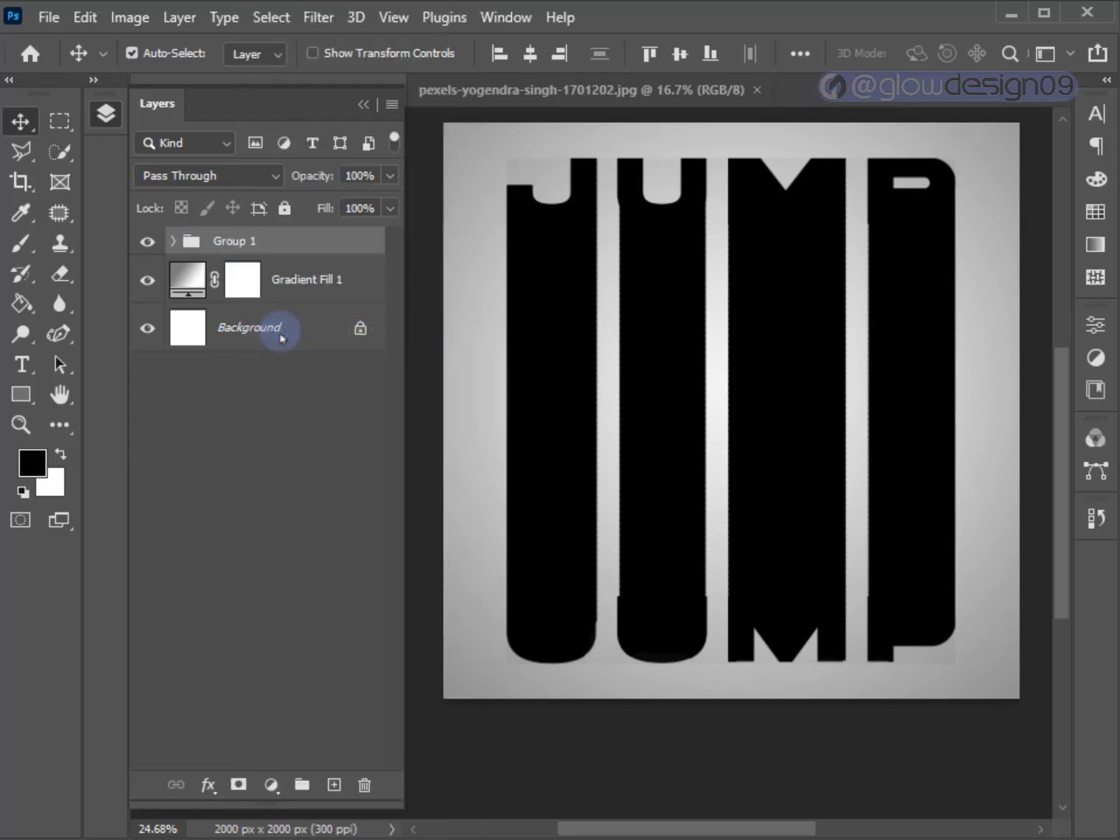
Apply a Gaussian Blur with a 5.0 pixel radius to the Group 1 smart object.
left_click(318, 19)
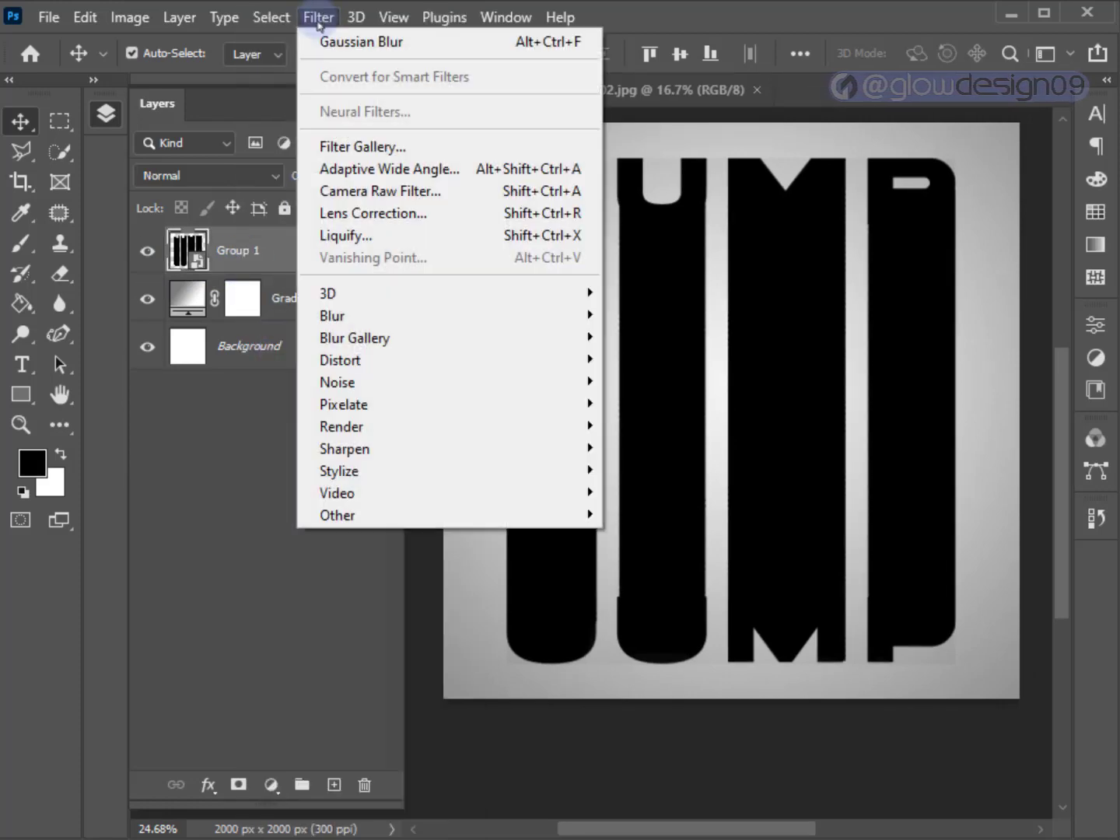
mouse_move(367, 315)
left_click(626, 401)
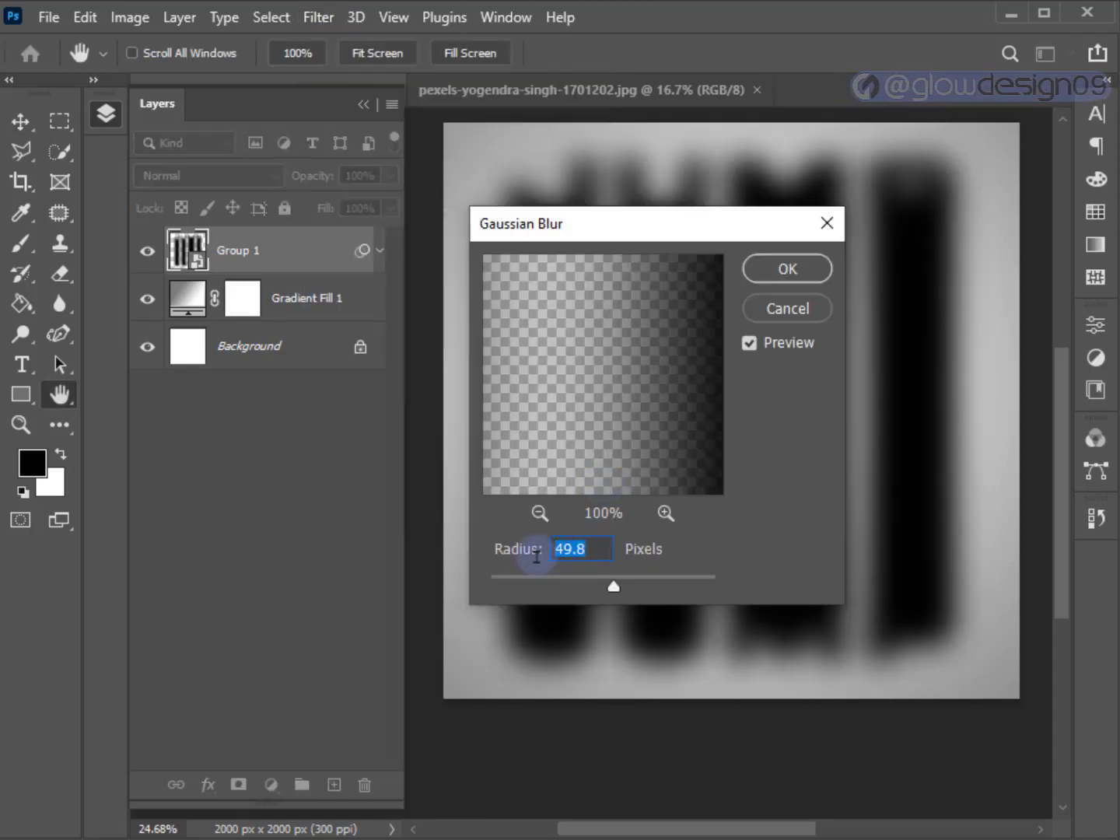
type("5")
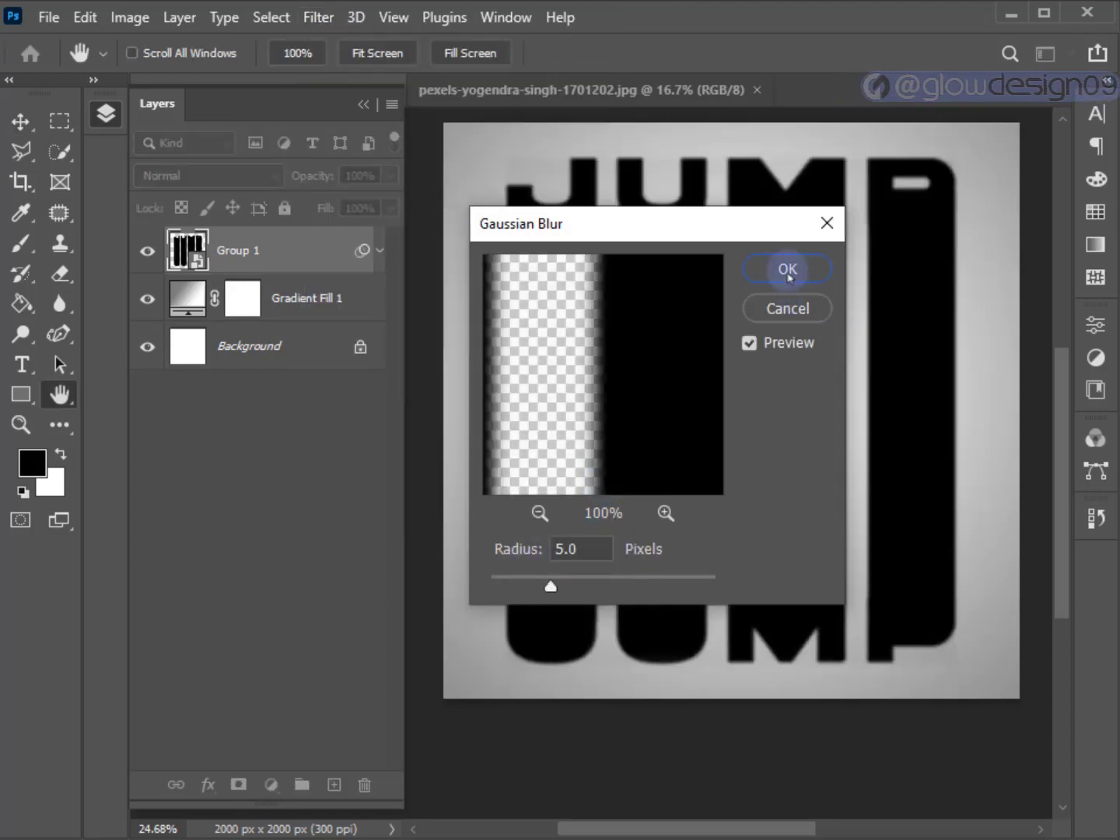
left_click(788, 271)
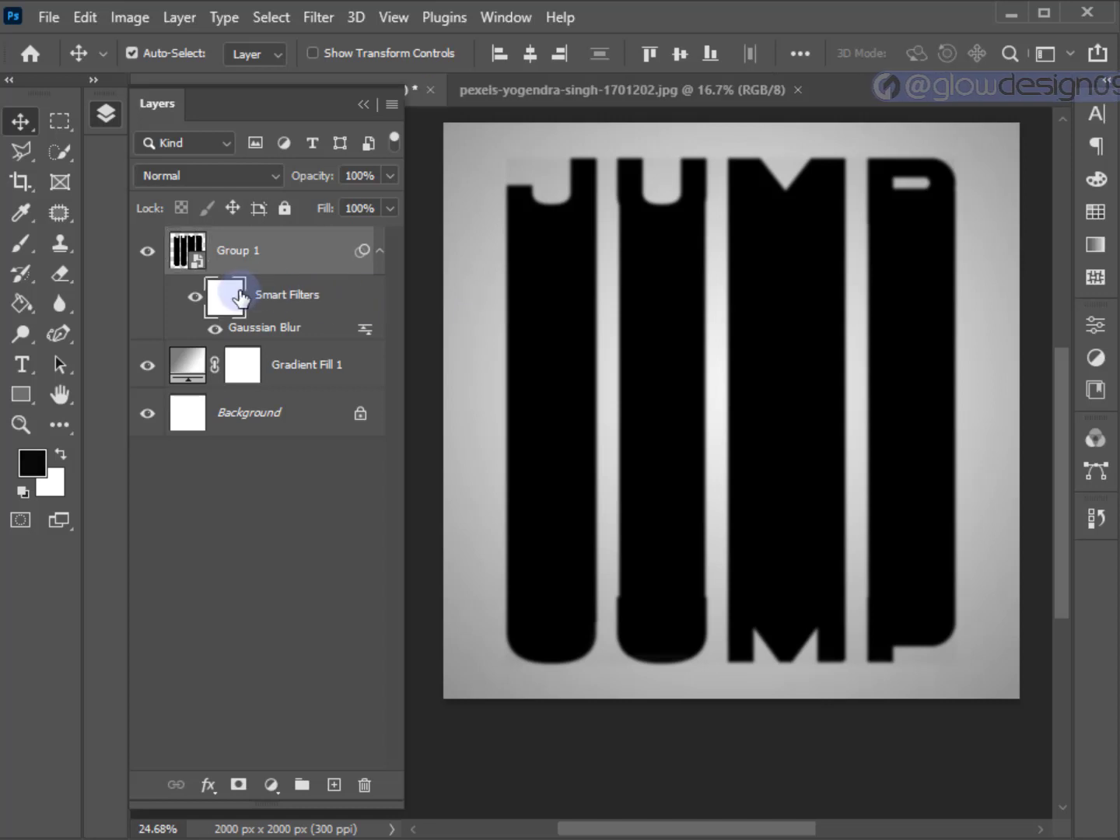
Paint black across the upper part of Group 1's smart filter mask with a soft 800 px brush at 0% hardness.
left_click(238, 298)
left_click(18, 250)
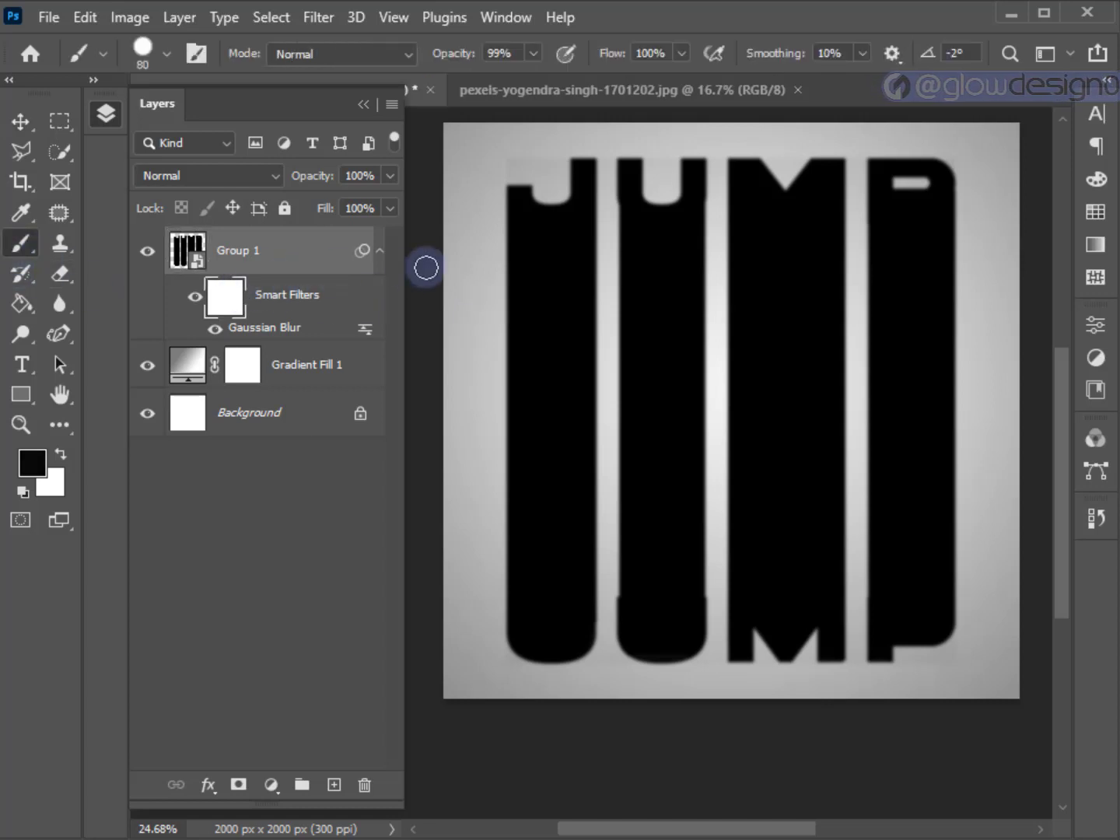
left_click(165, 56)
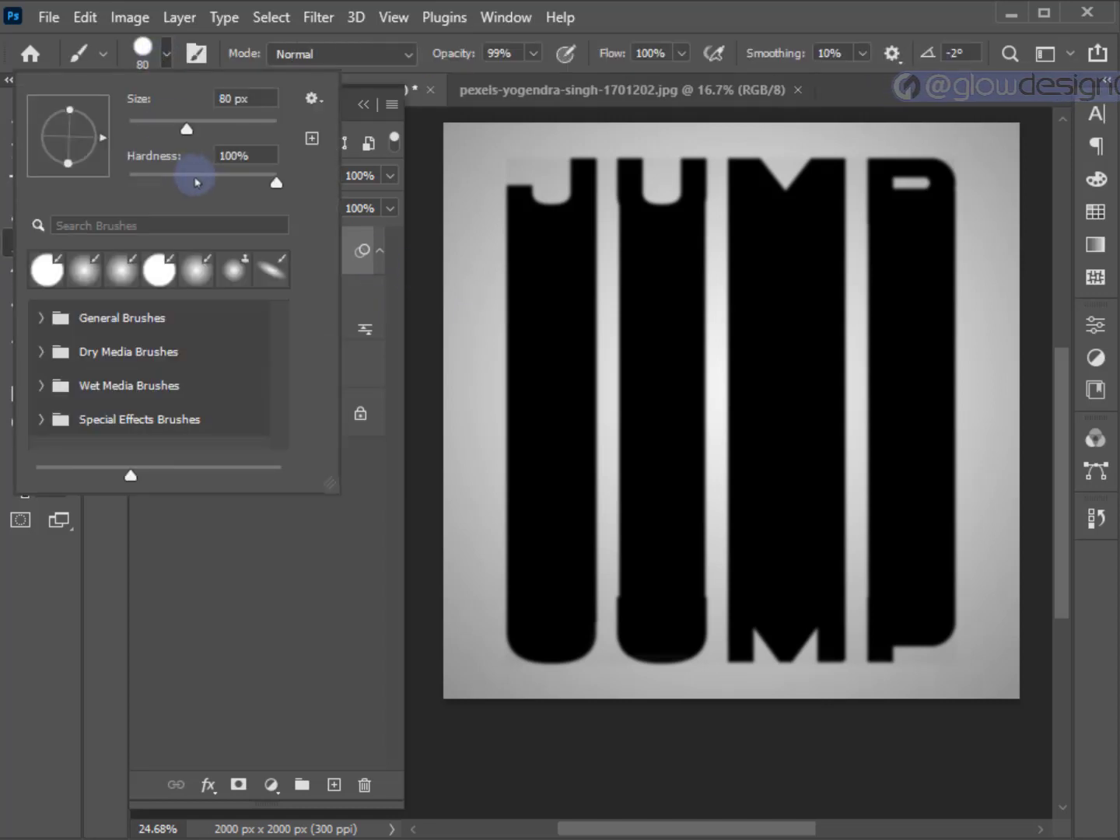
left_click_drag(195, 182, 96, 178)
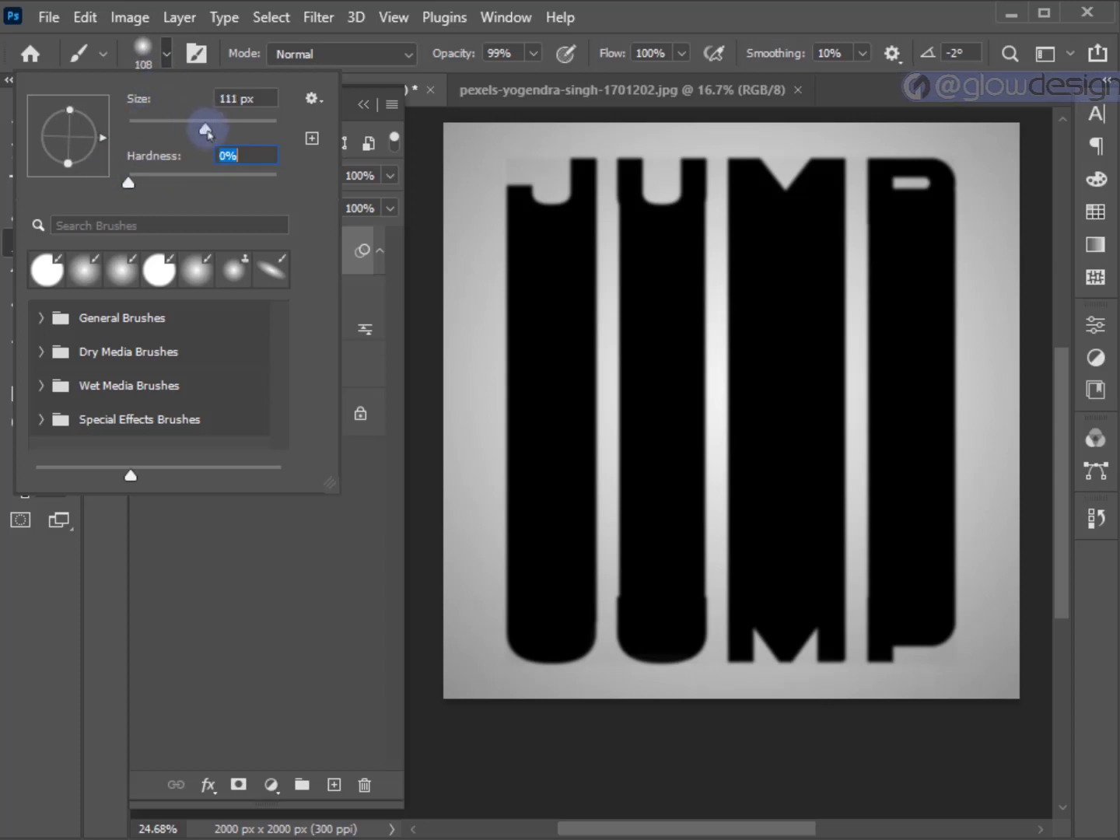
left_click(165, 56)
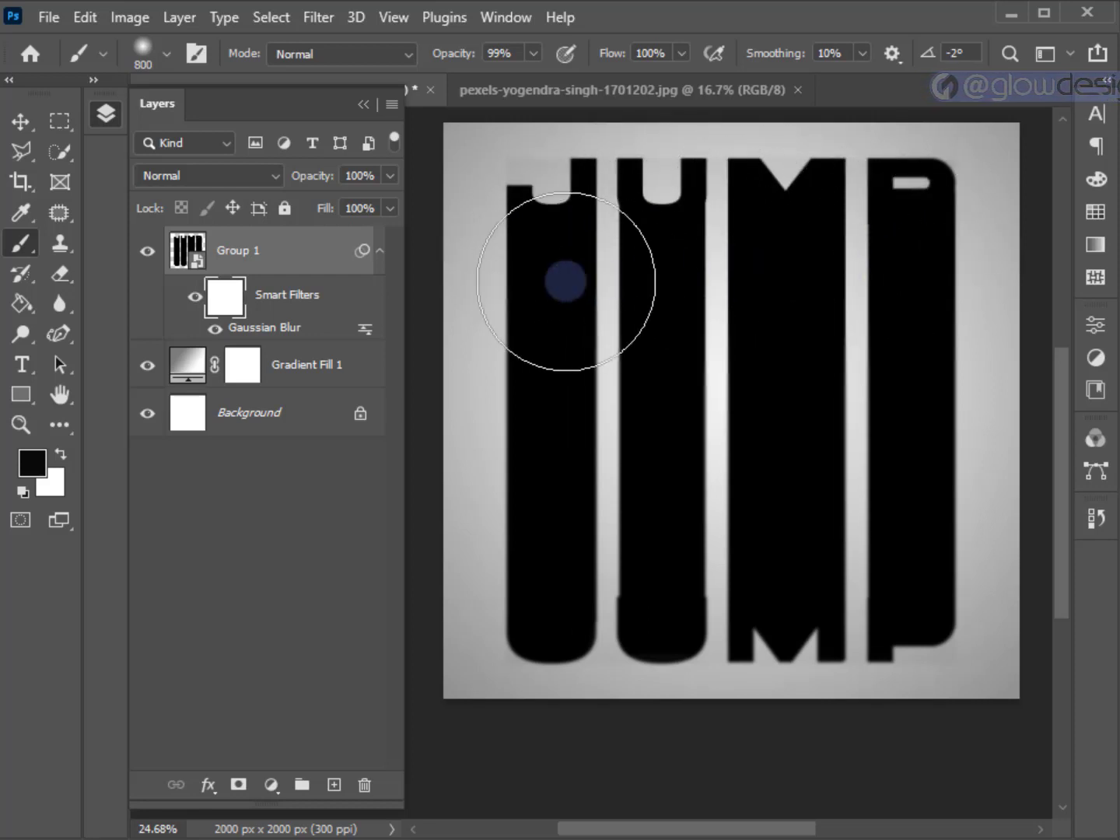
left_click_drag(926, 229, 524, 230)
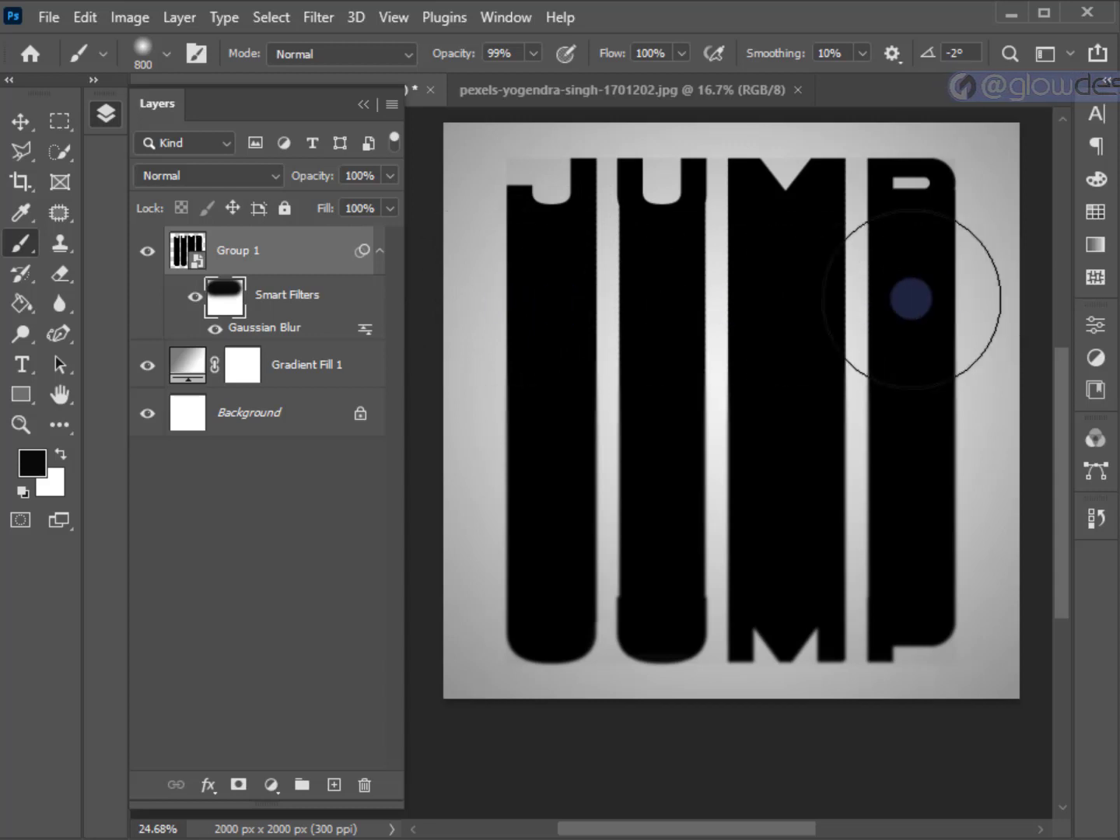
left_click(21, 125)
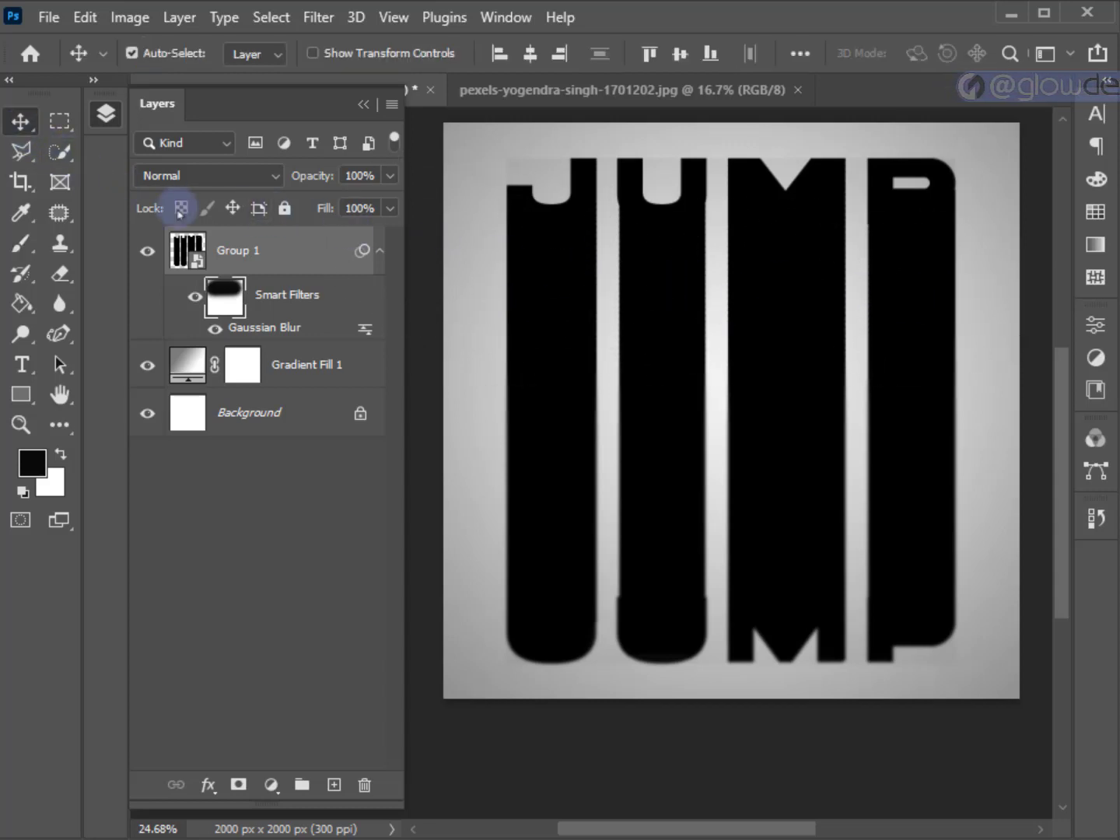
scroll(479, 460, "down", 1)
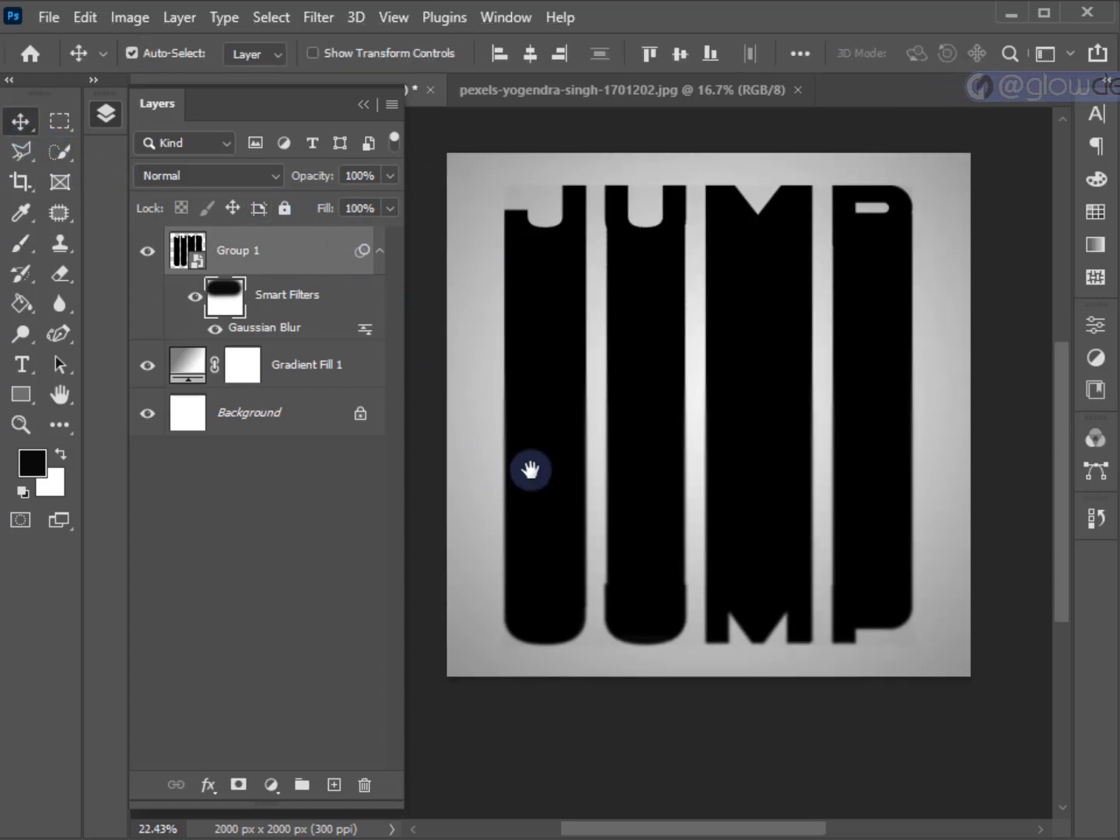
Copy the dancer photo from its own document into the Untitled-1 poster as a new layer.
left_click(539, 89)
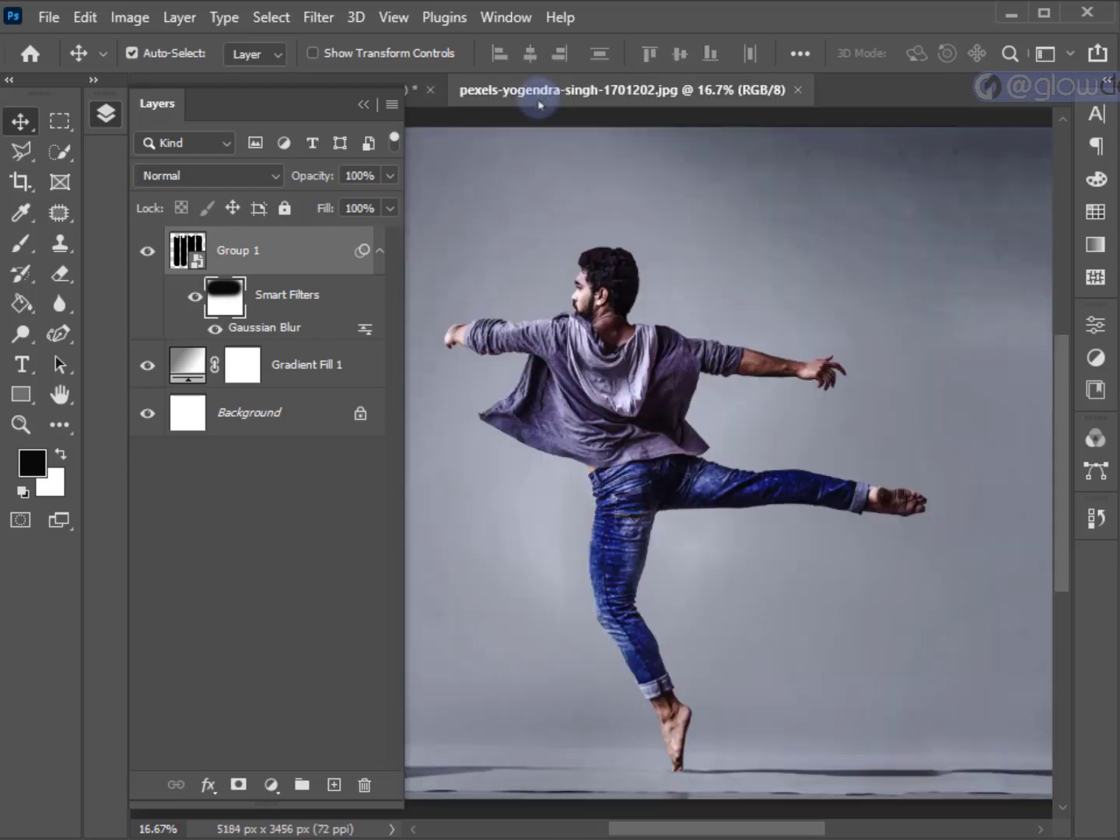
left_click(363, 104)
left_click_drag(597, 390, 326, 103)
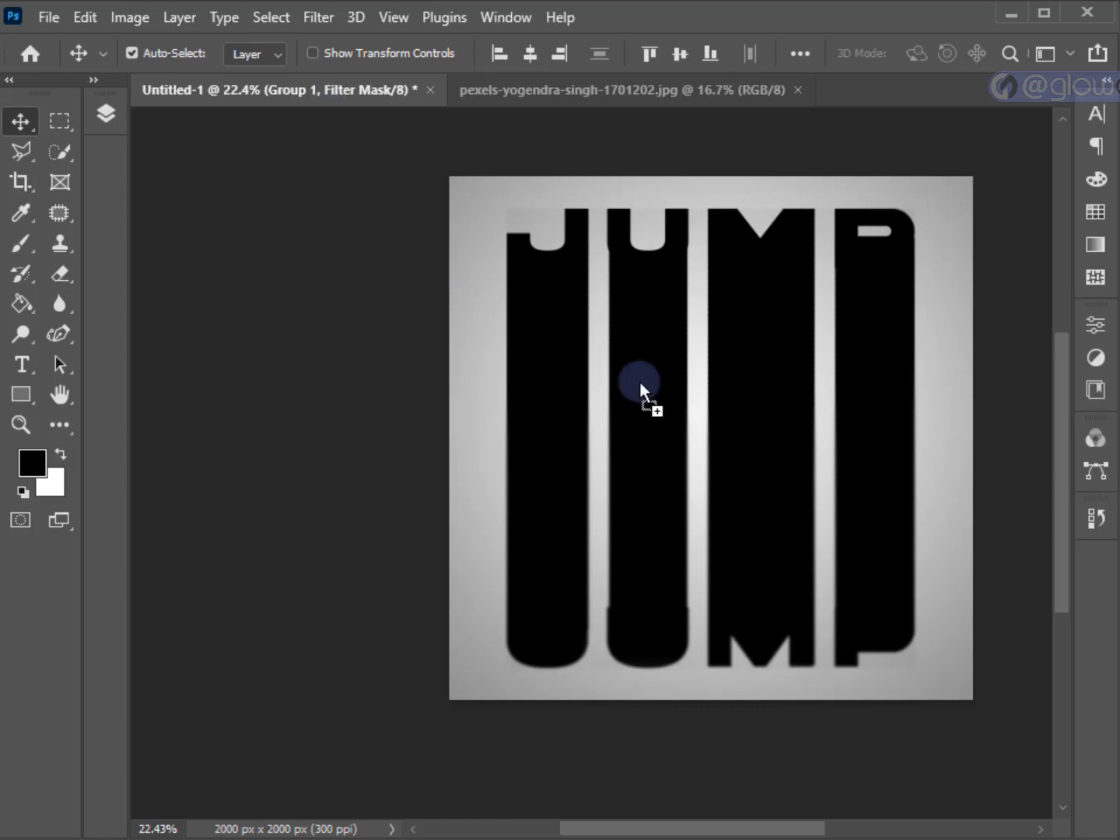
left_click_drag(722, 405, 722, 405)
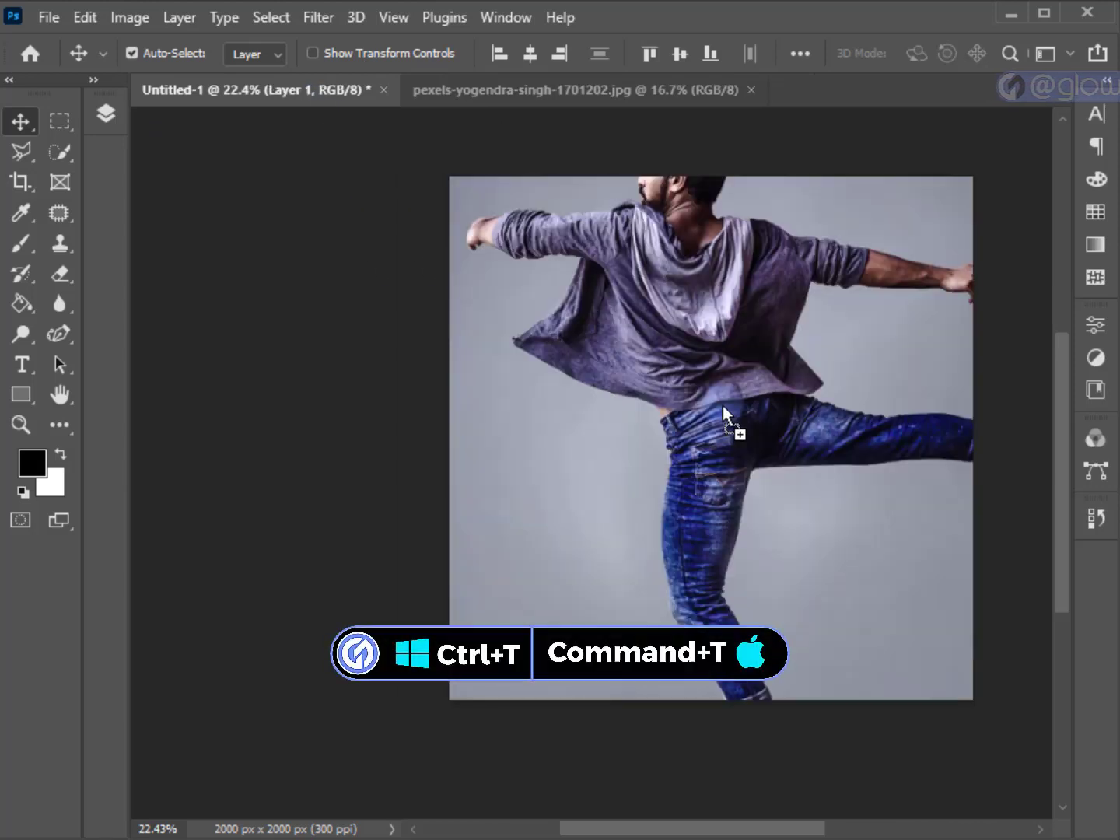
Free-transform the dancer photo layer, scaling it proportionally to 57.87% so it spans the canvas height.
key("ctrl+t")
key("ctrl+0")
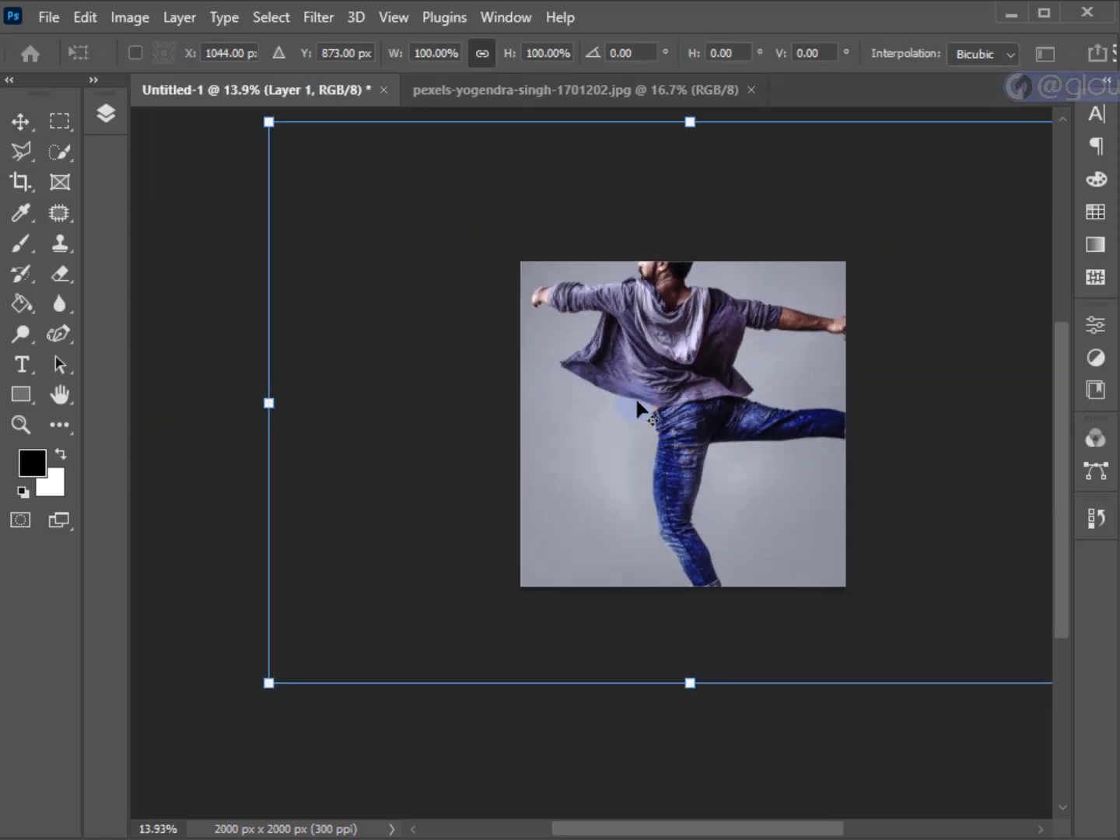
left_click_drag(625, 381, 618, 387)
left_click_drag(644, 640, 644, 561)
left_click_drag(650, 180, 644, 290)
key("ctrl+0")
Lower the photo layer's opacity to 61%, scale it to 50.78% to match the letters' height, and shift it left.
left_click(106, 113)
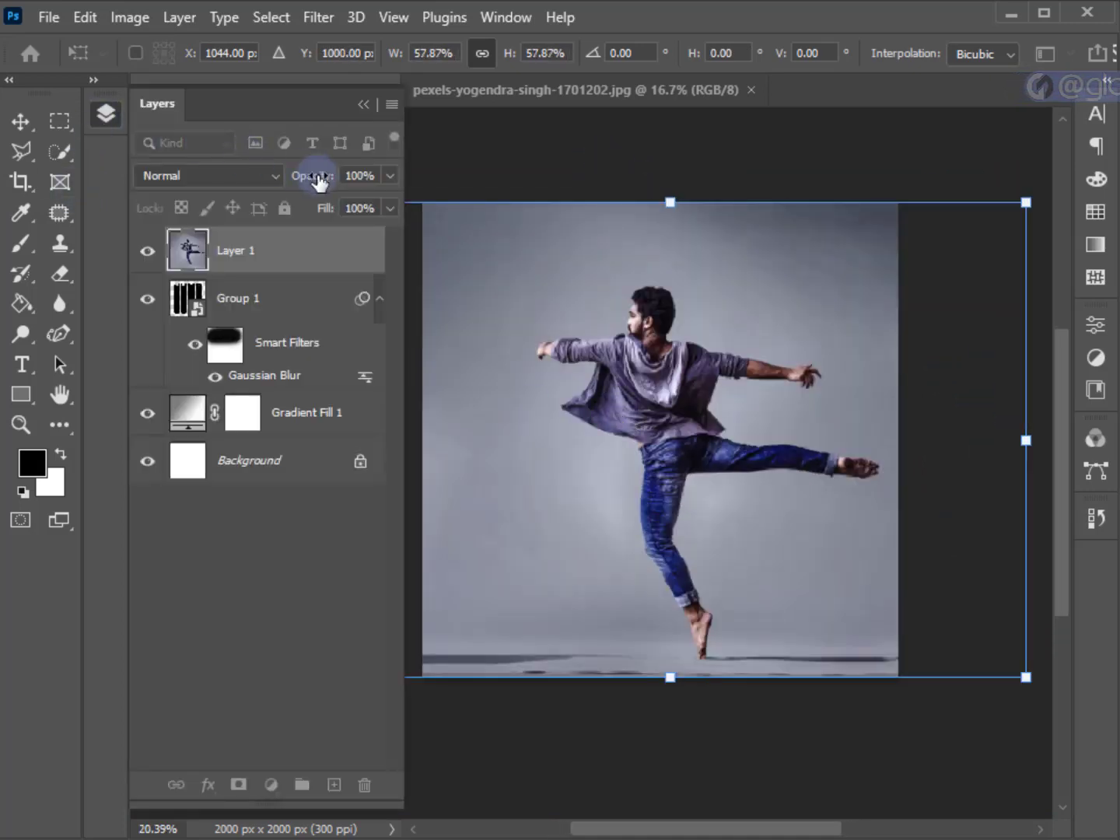
left_click_drag(317, 175, 267, 180)
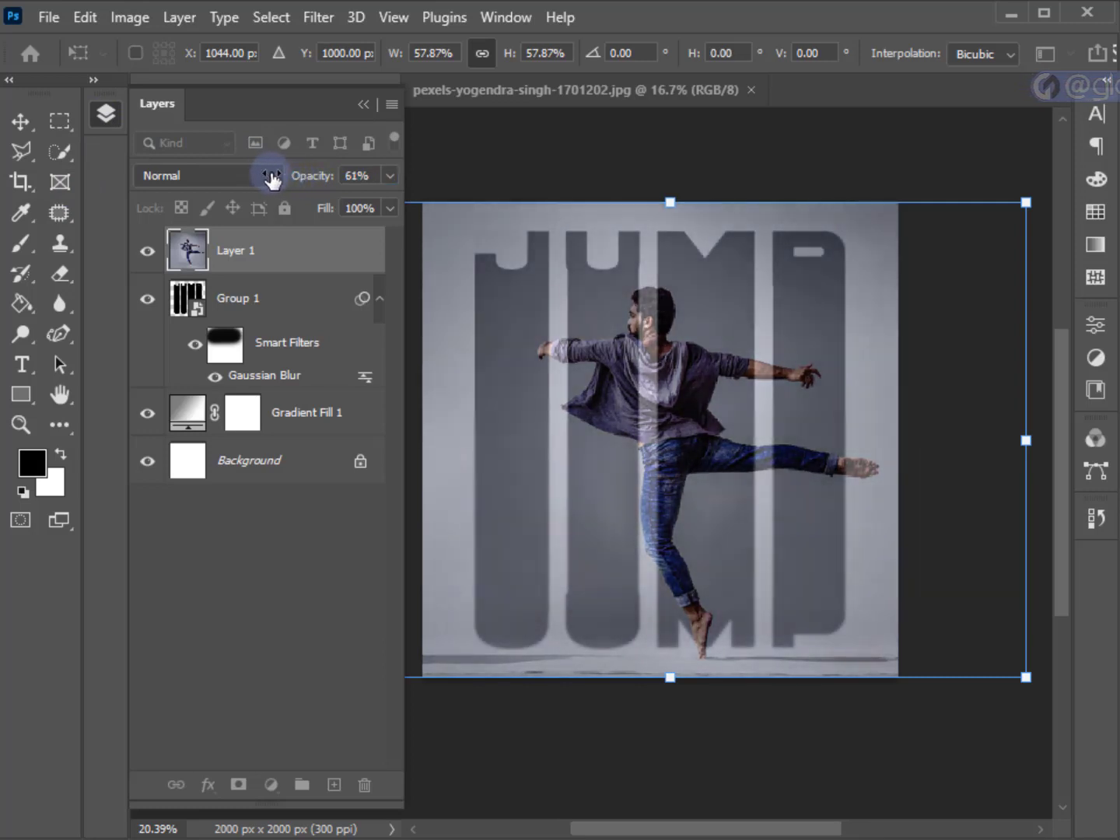
left_click(363, 105)
left_click_drag(673, 684, 670, 650)
left_click_drag(683, 524, 647, 521)
left_click_drag(637, 202, 635, 231)
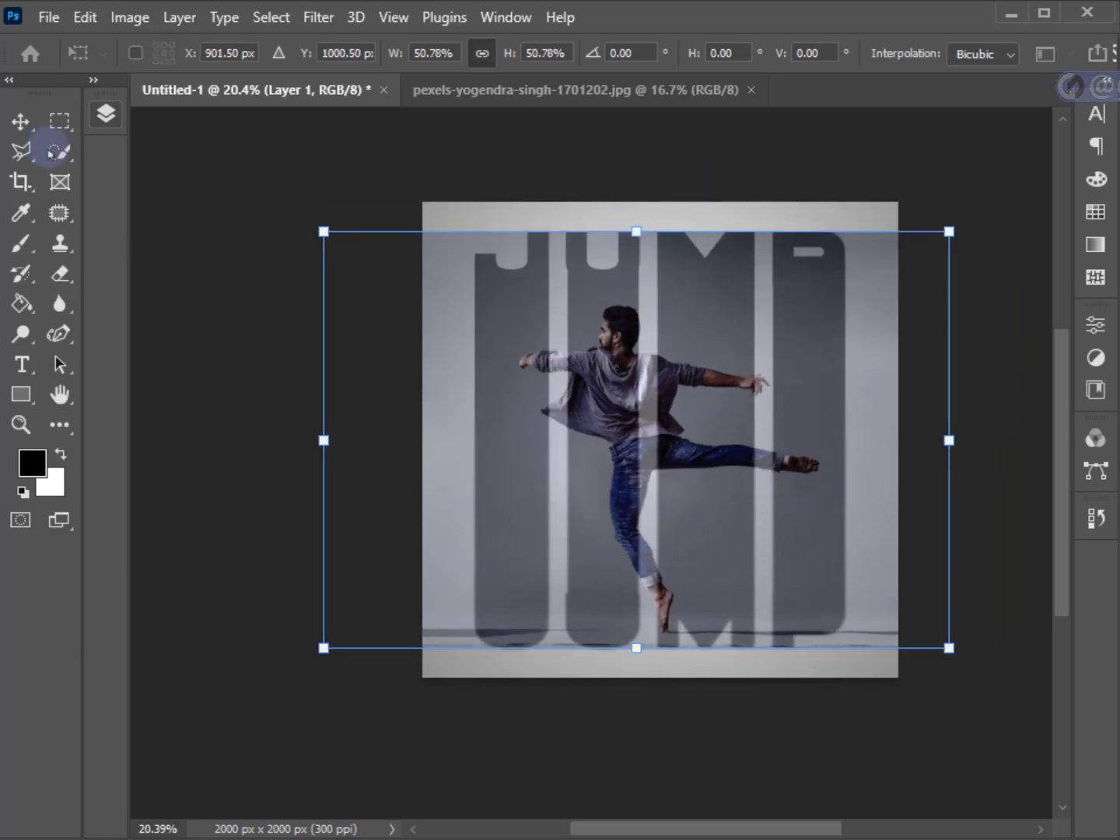
Restore the photo layer's opacity to 100%.
left_click(106, 113)
left_click_drag(311, 183, 422, 179)
left_click(360, 105)
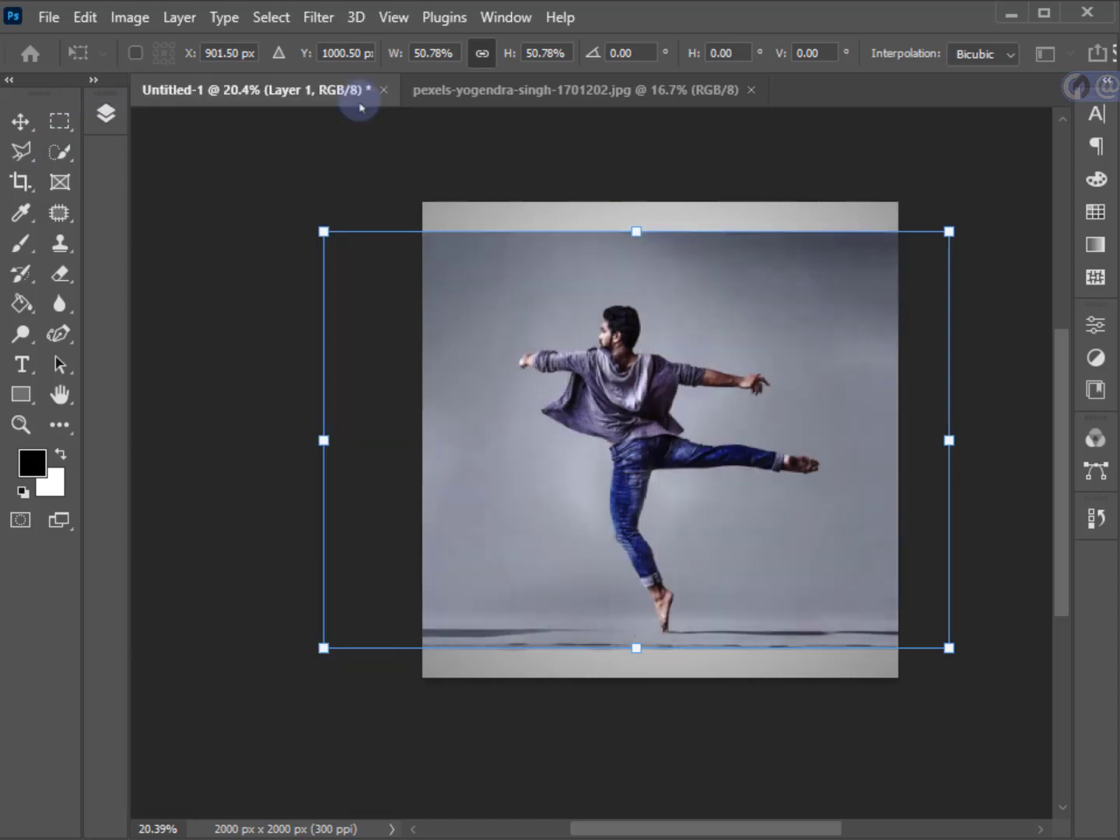
Apply the photo's transform, then isolate the dancer with Select Subject and copy him onto a new layer.
key("Return")
left_click(276, 20)
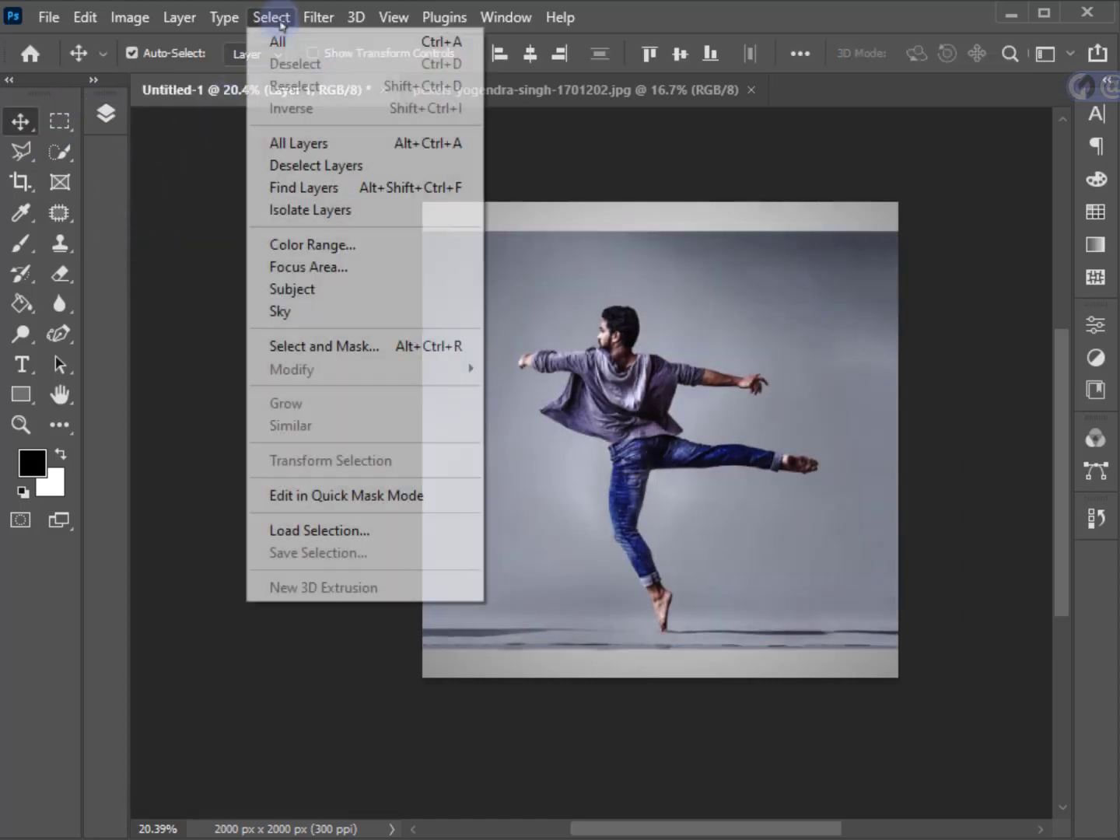
left_click(287, 290)
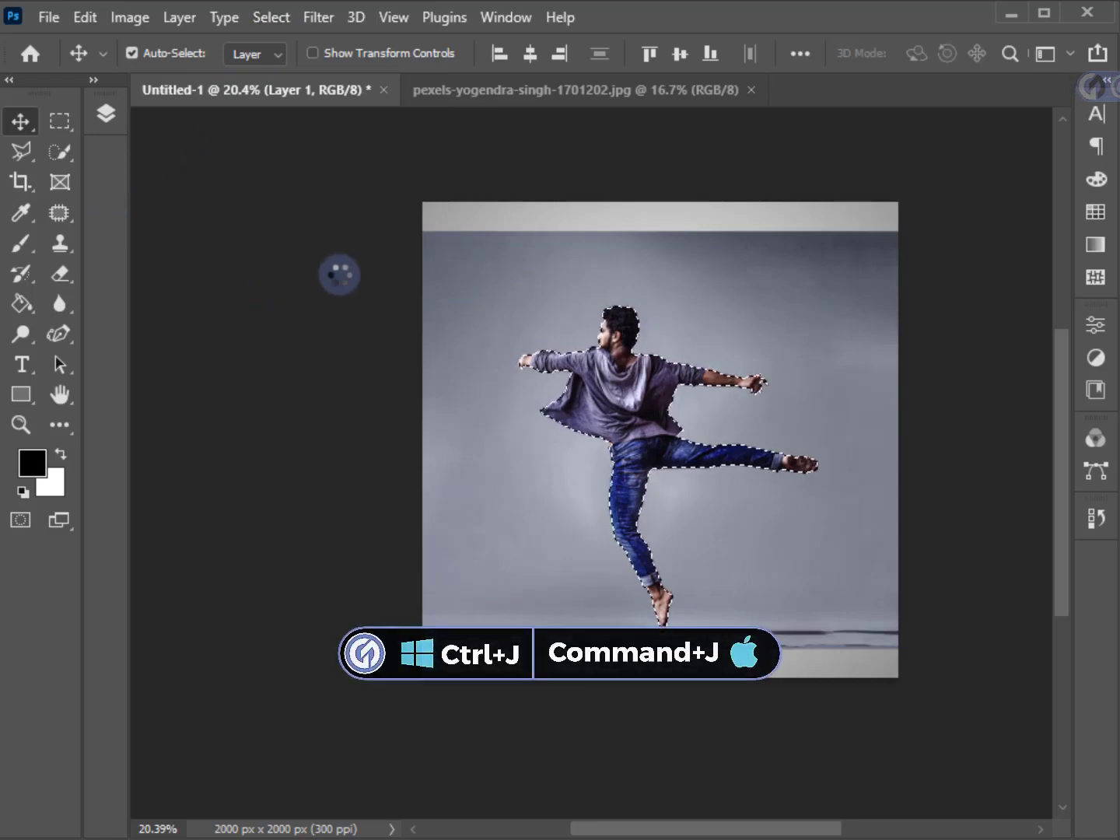
key("ctrl+j")
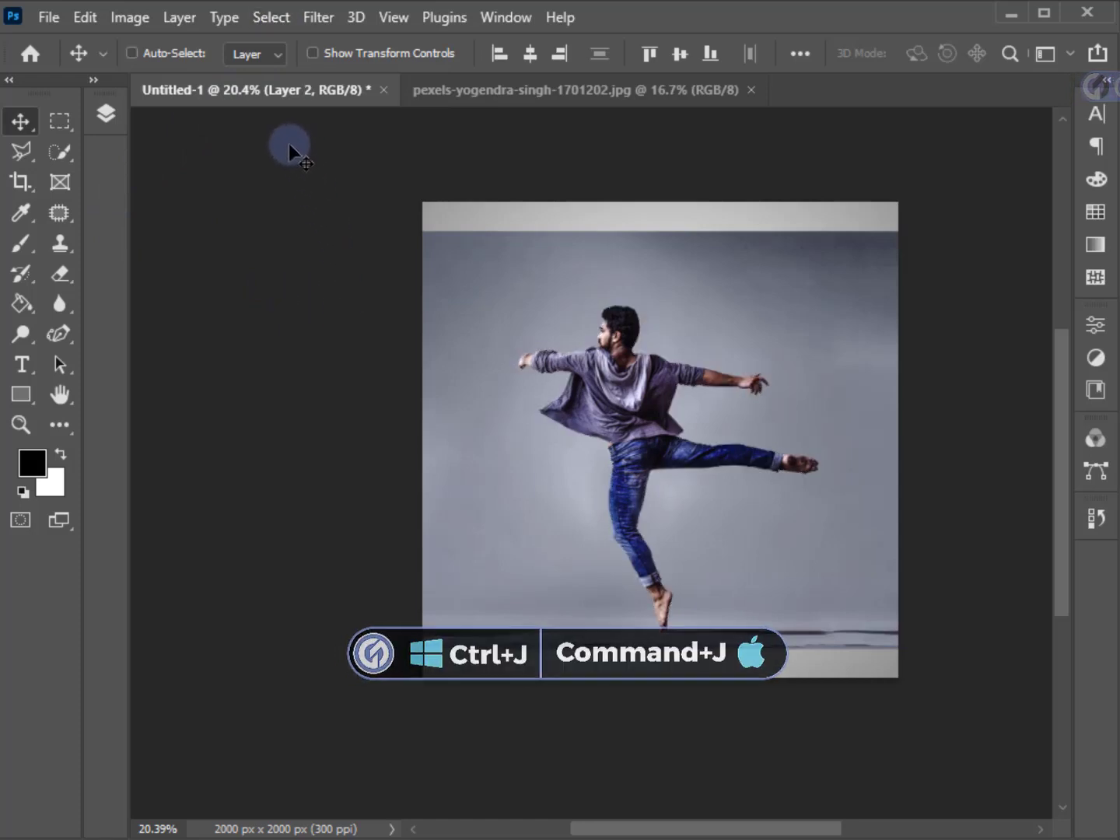
Clip the full dancer photo, Layer 1, to the JUMP letters in Group 1 with a clipping mask.
left_click(106, 115)
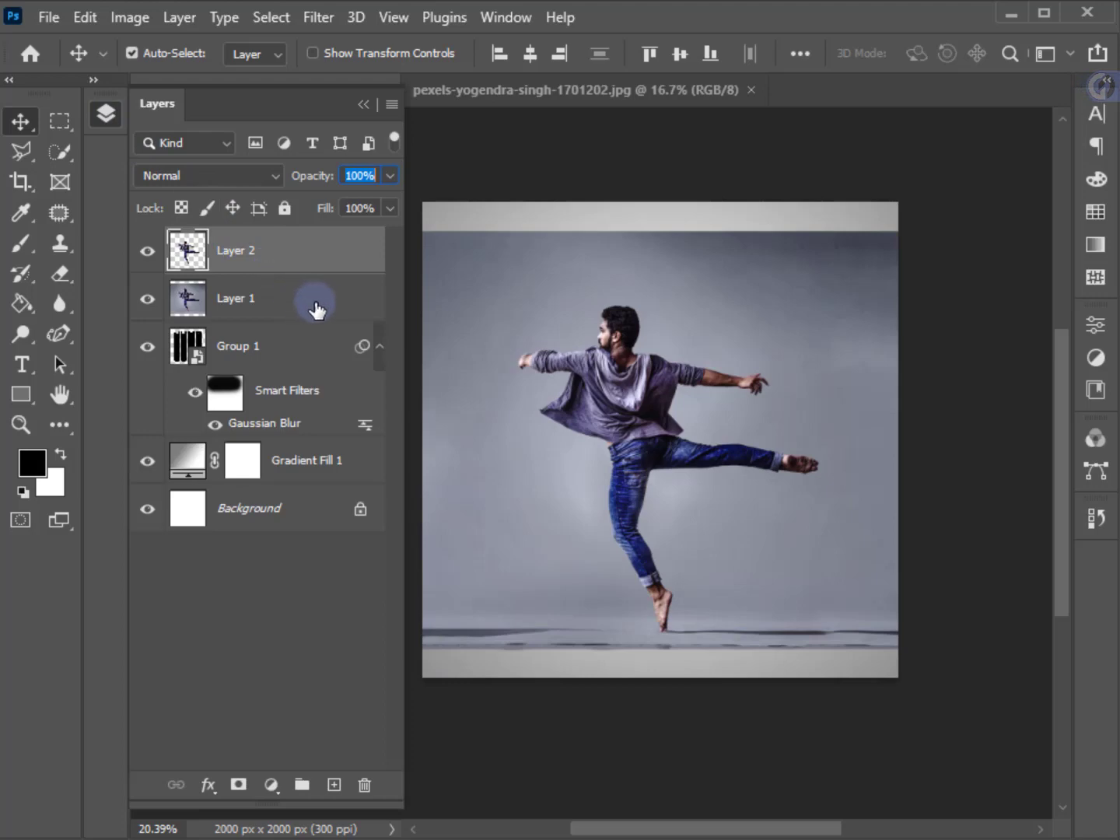
right_click(267, 319)
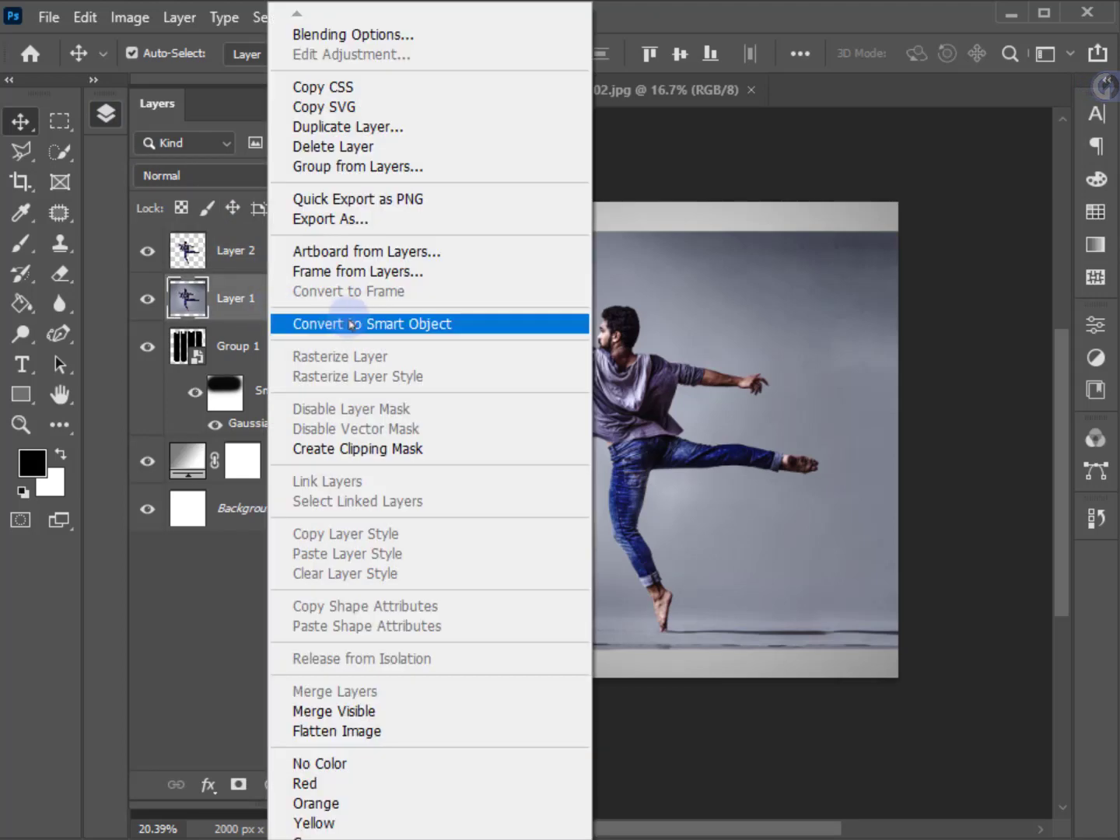
left_click(360, 449)
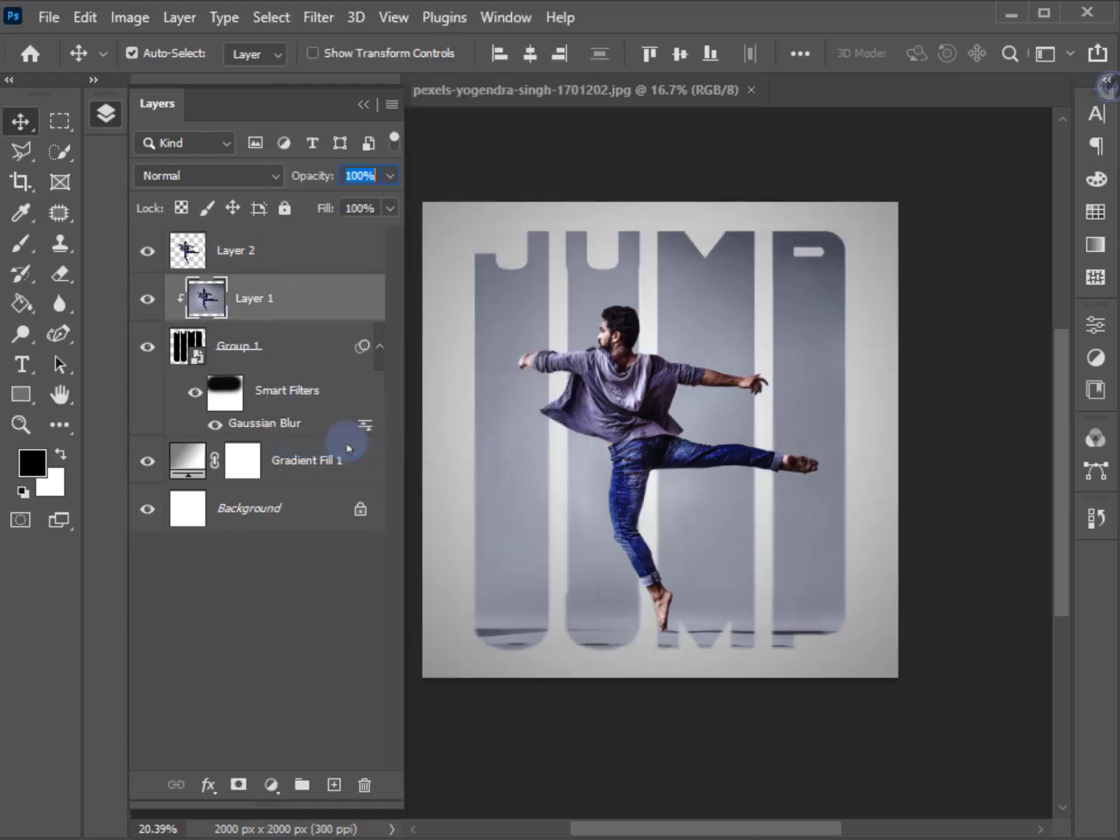
Add a black-to-transparent linear gradient fill at 90° above the dancer cutout, shifted down toward his feet, and clip it to Layer 2.
left_click(301, 253)
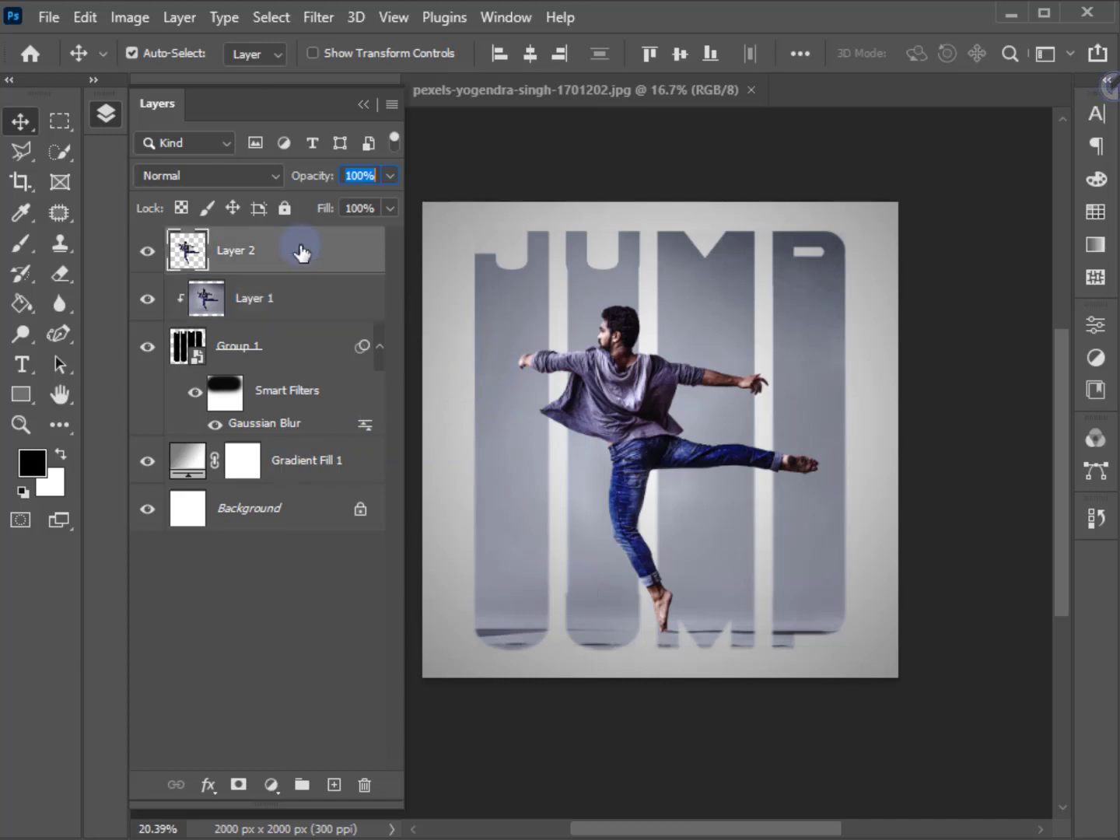
left_click(271, 785)
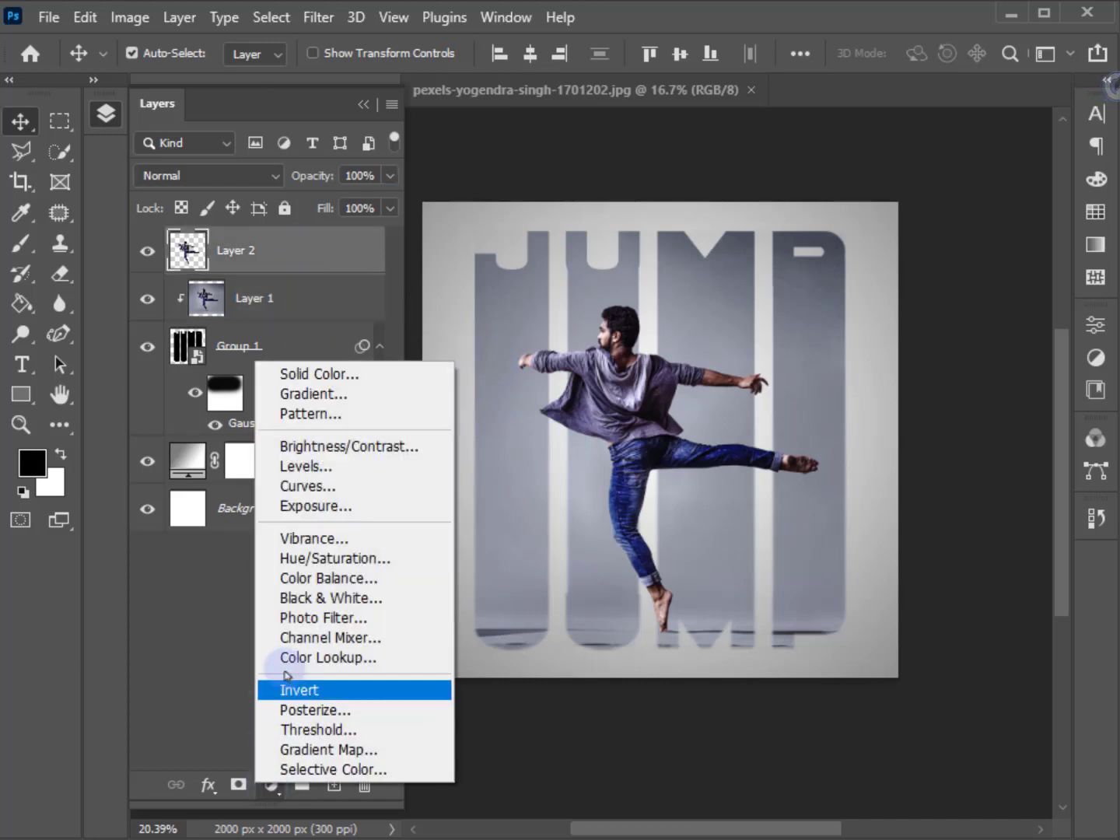
left_click(315, 396)
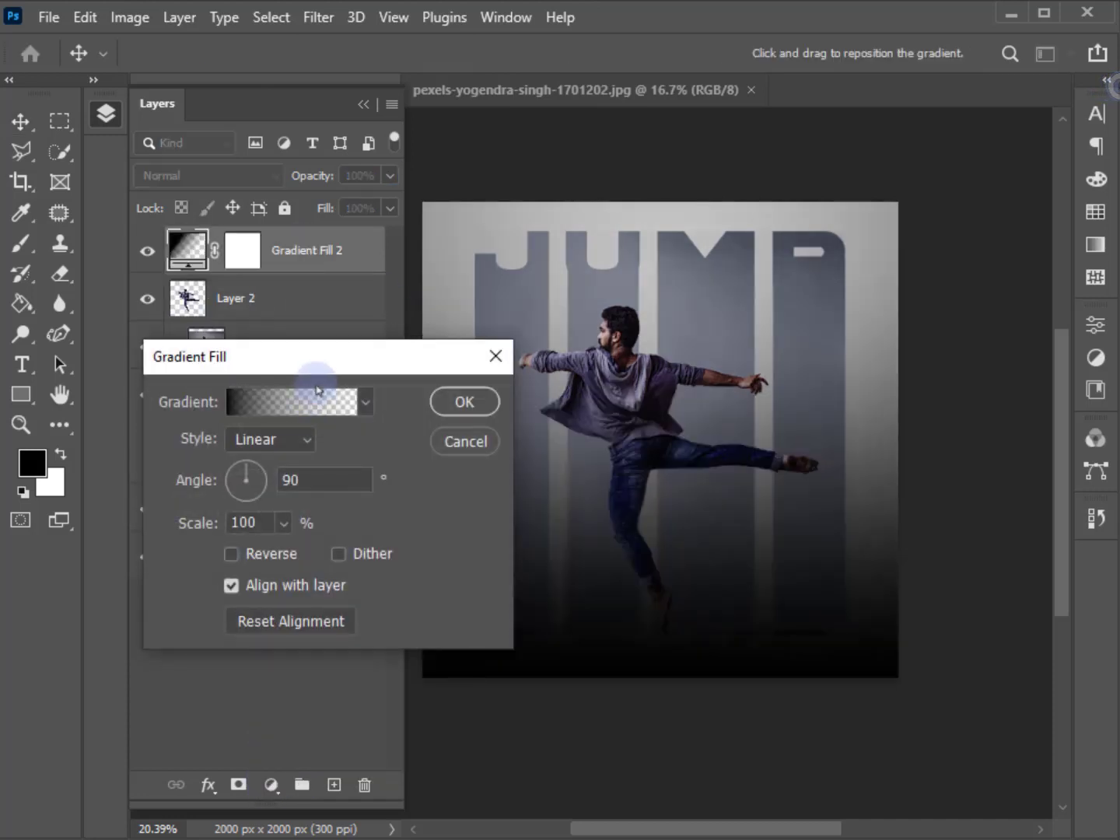
left_click_drag(383, 364, 244, 353)
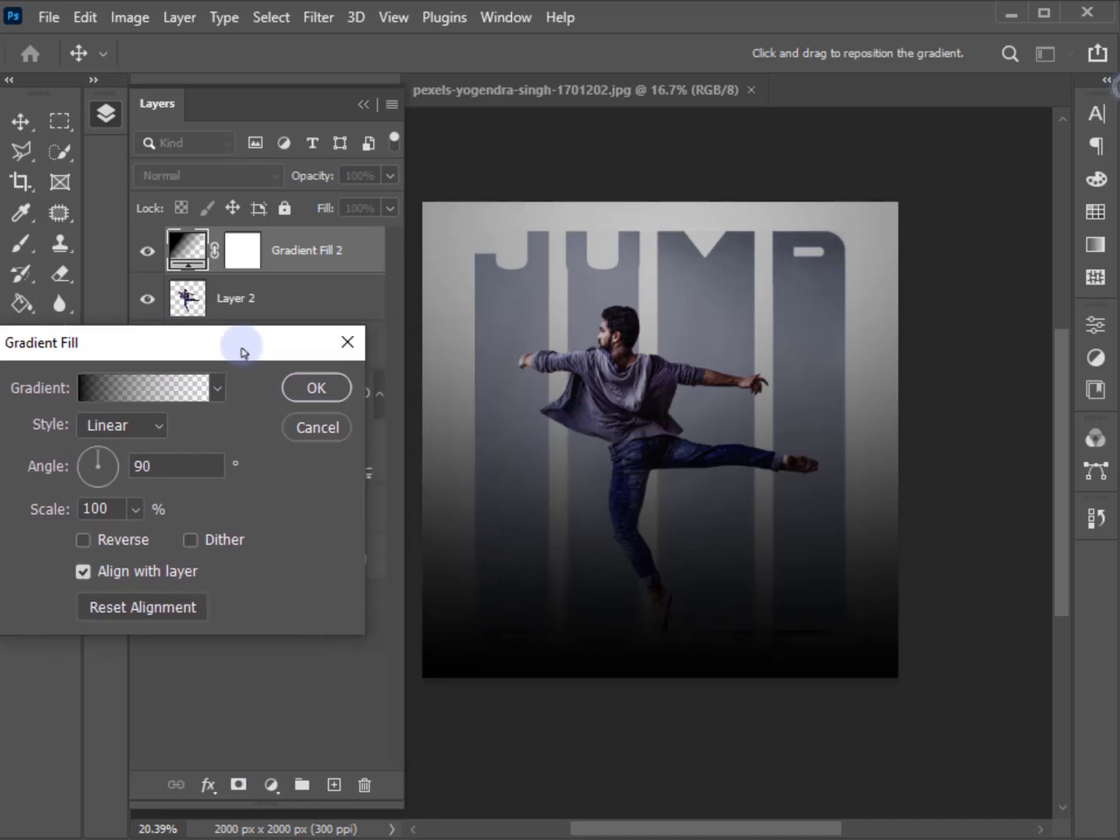
left_click_drag(570, 458, 570, 607)
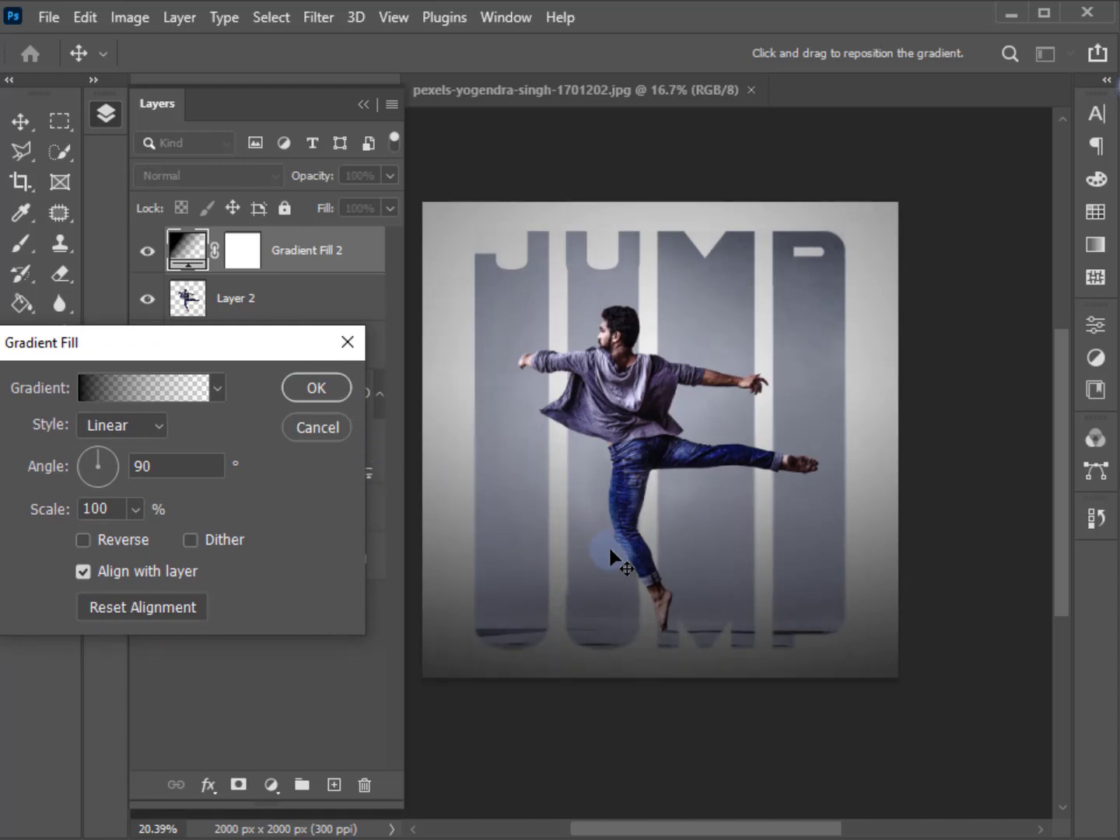
left_click(315, 388)
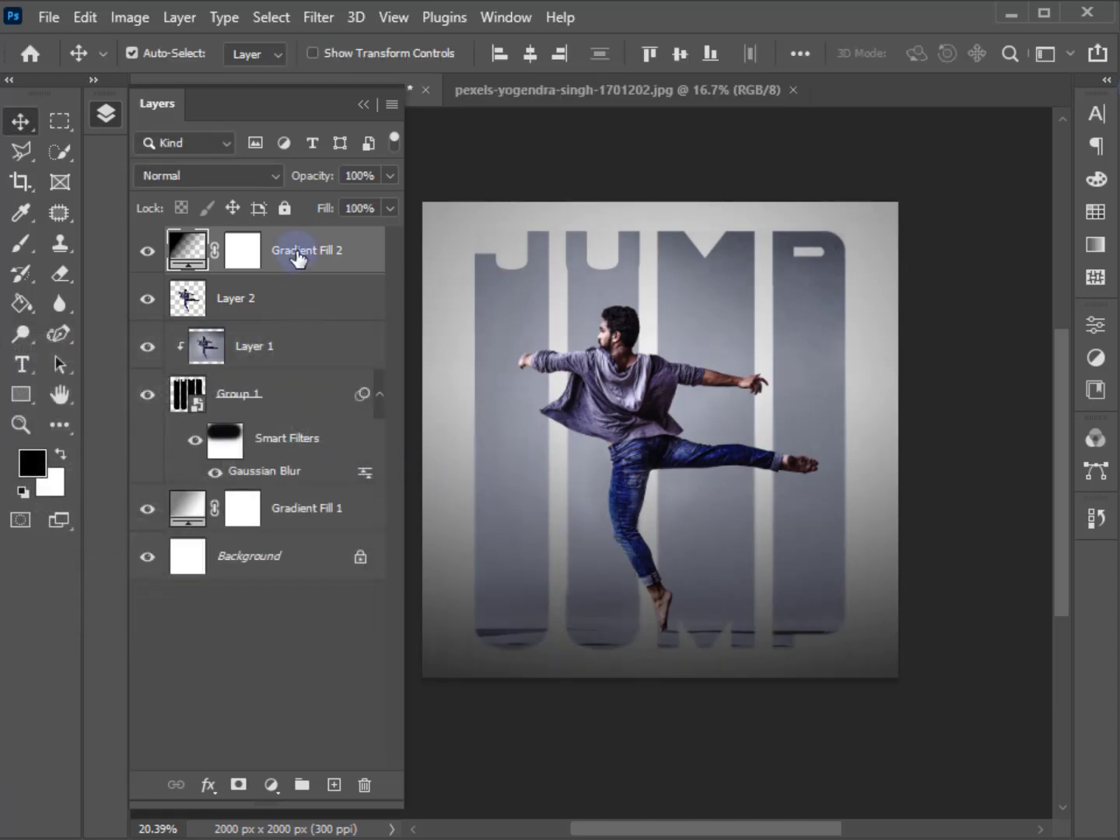
right_click(298, 258)
left_click(362, 451)
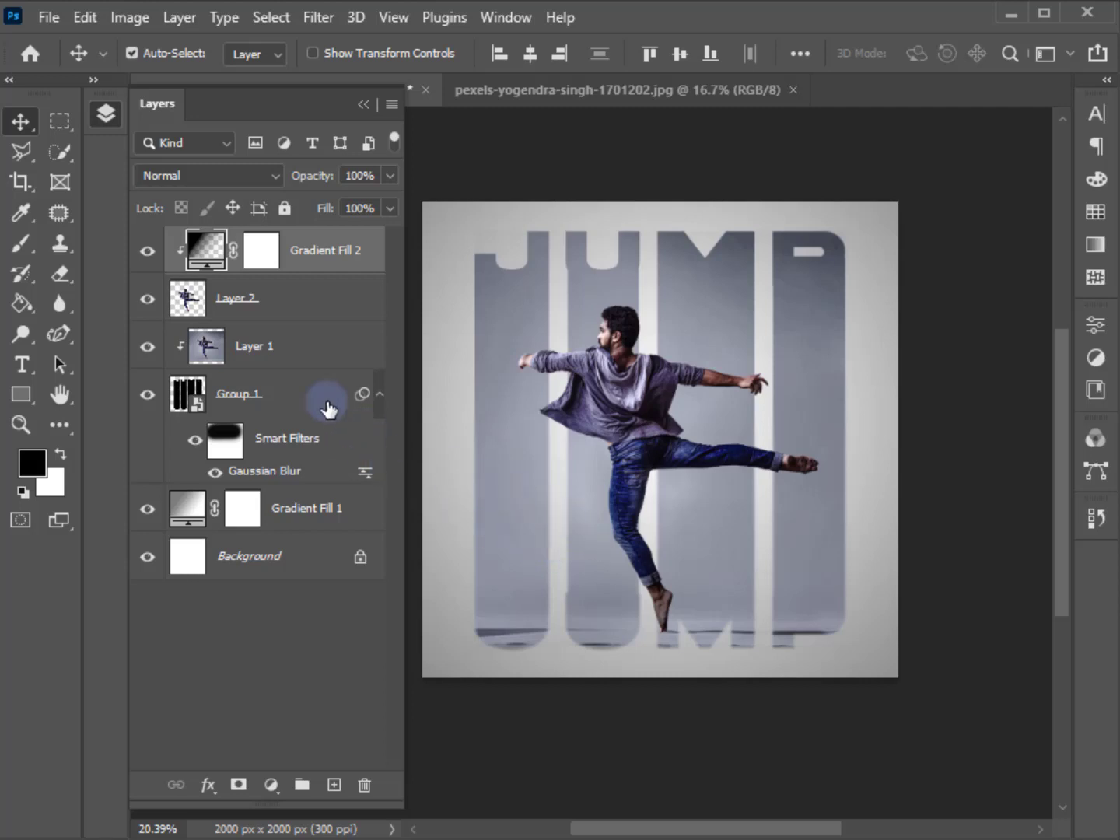
Give Group 1 a black Multiply drop shadow with 47% opacity, 141° angle, 19 px distance, 3% spread and 11 px size.
left_click(248, 395)
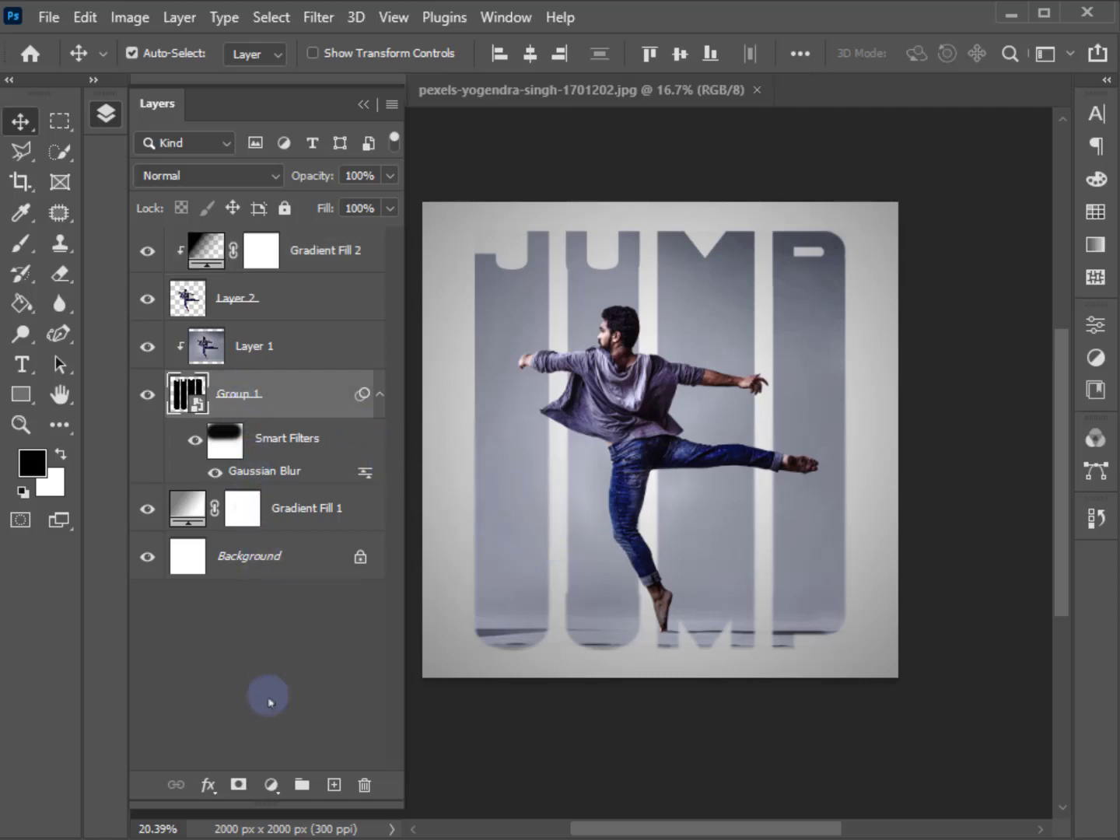
left_click(209, 785)
left_click(224, 771)
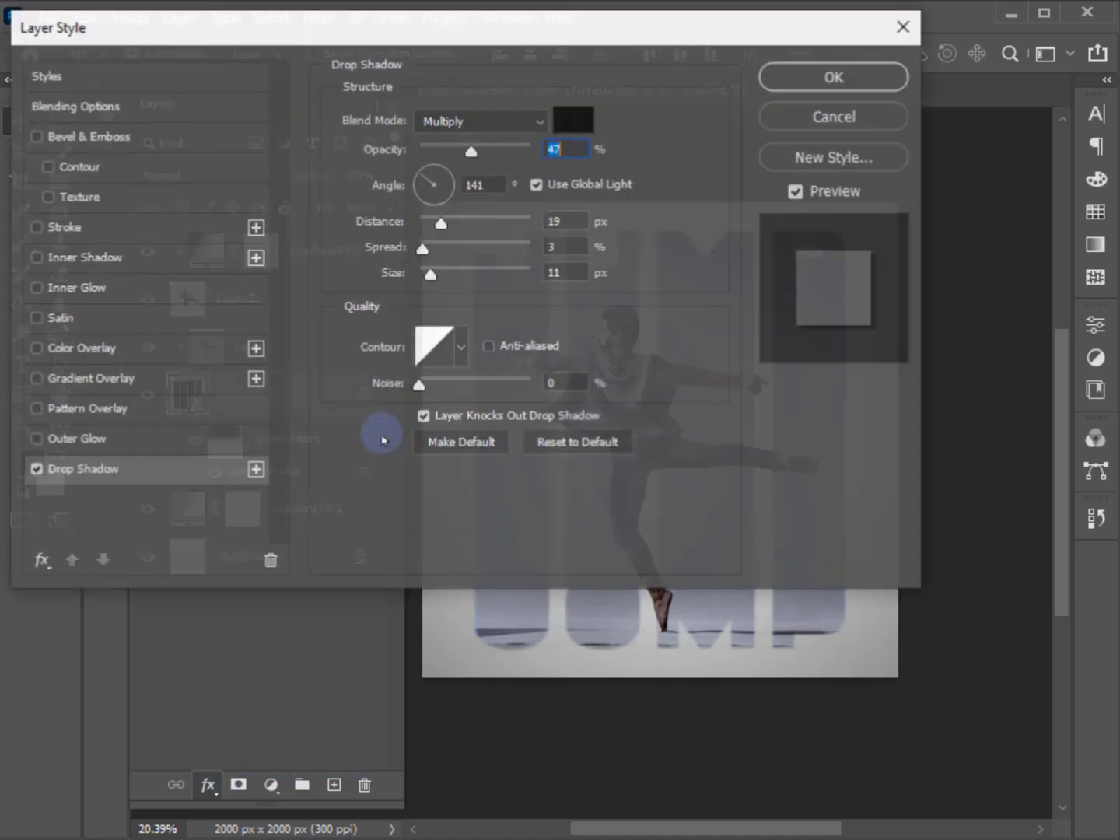
mouse_move(378, 26)
left_mouse_down()
mouse_move(378, 61)
mouse_move(379, 35)
left_mouse_up()
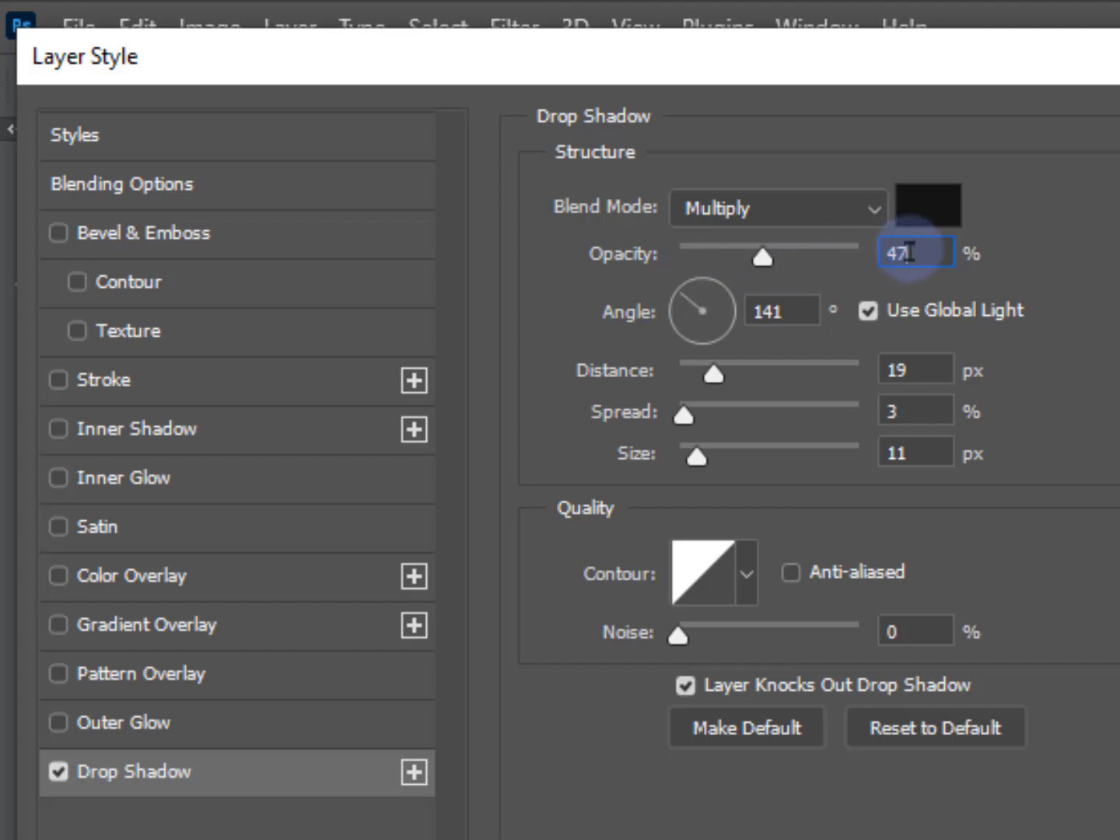
left_click(889, 367)
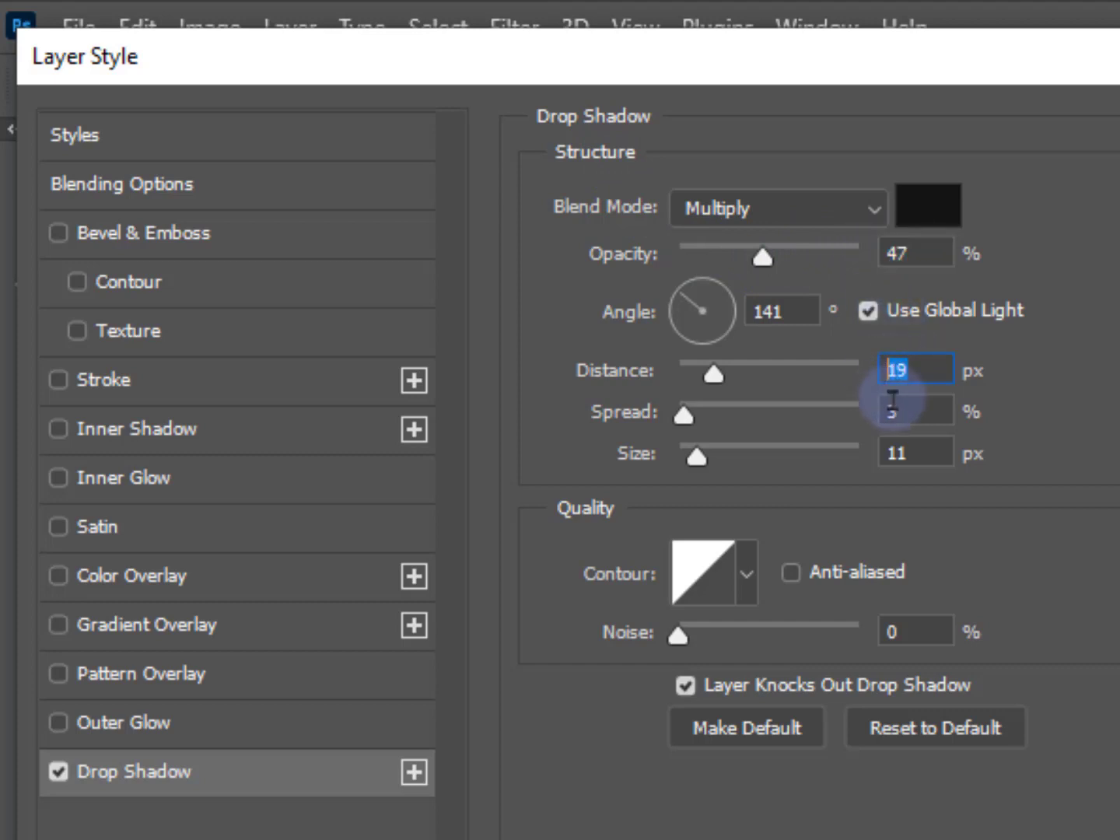
left_click(898, 411)
left_click(906, 453)
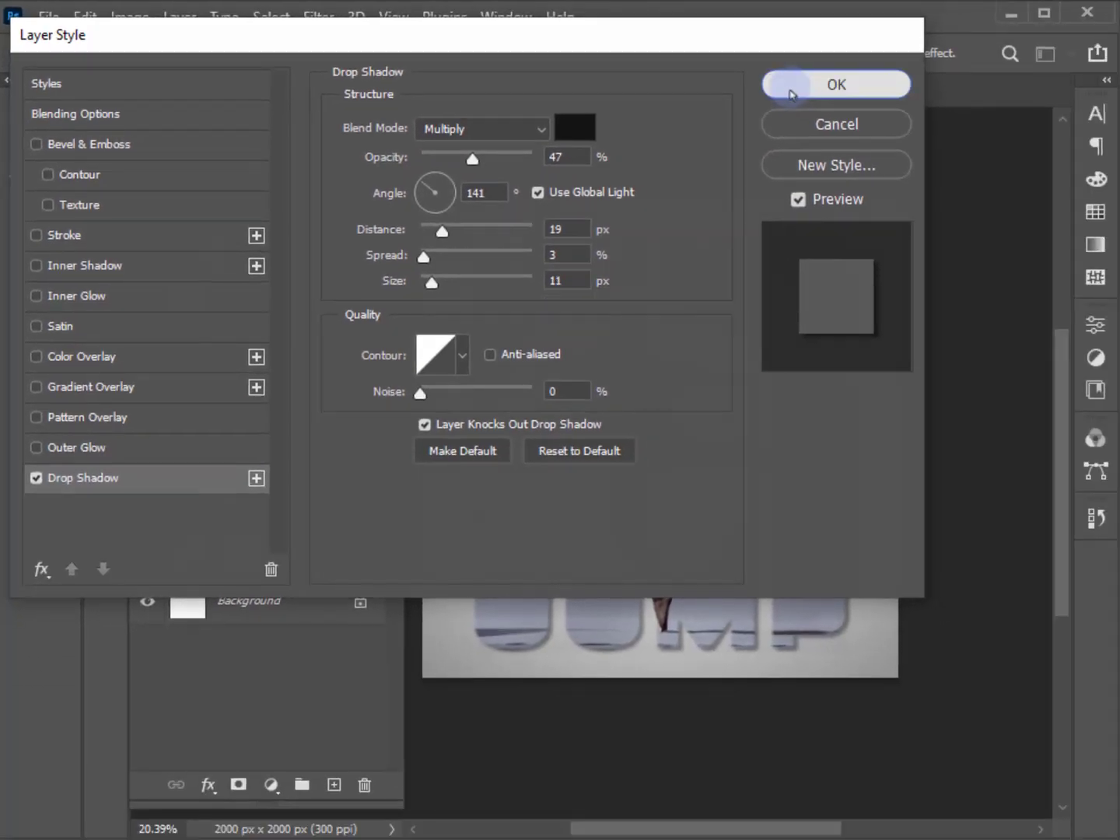
left_click(793, 88)
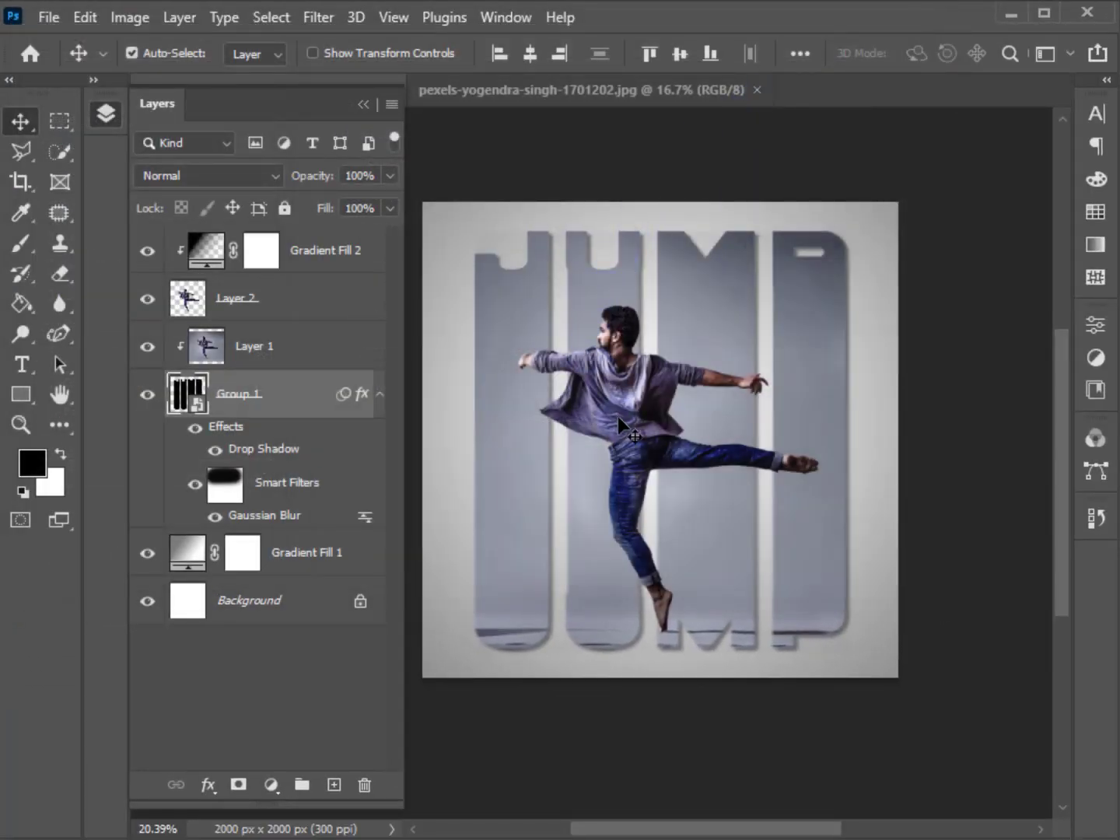
left_click(361, 107)
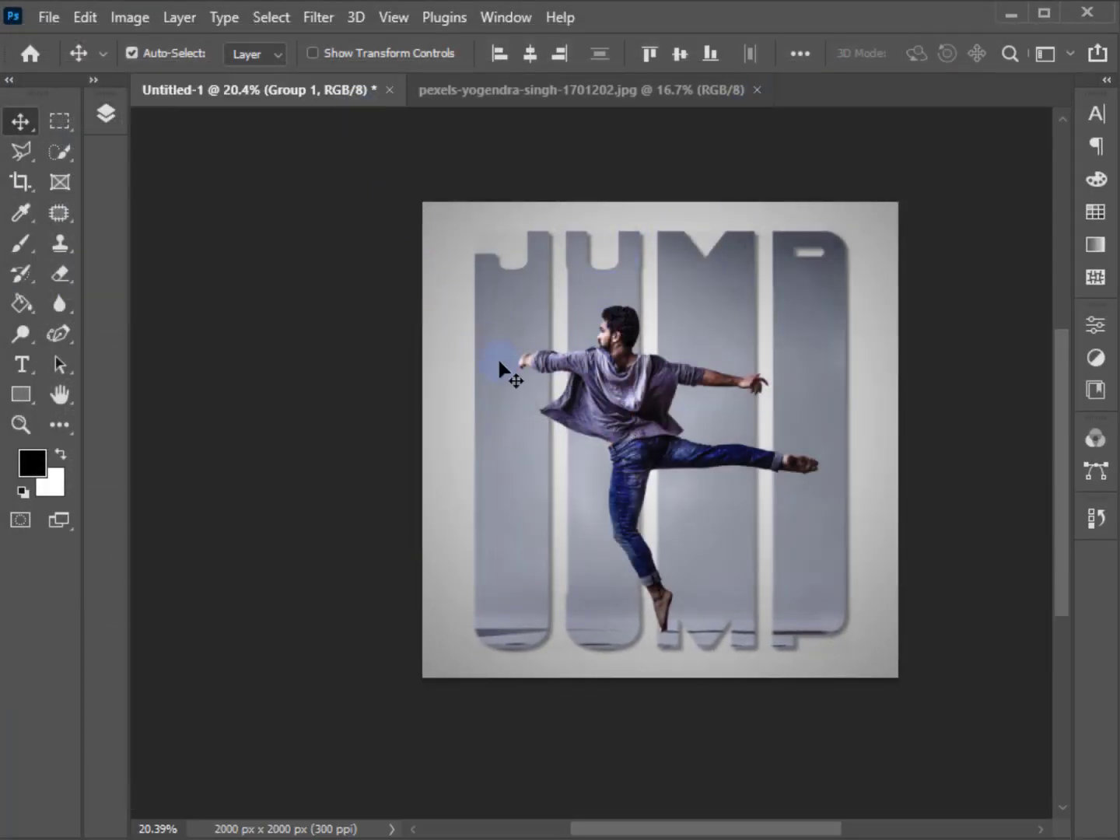
scroll(578, 388, "up", 2)
left_click_drag(615, 398, 538, 400)
scroll(538, 400, "up", 1)
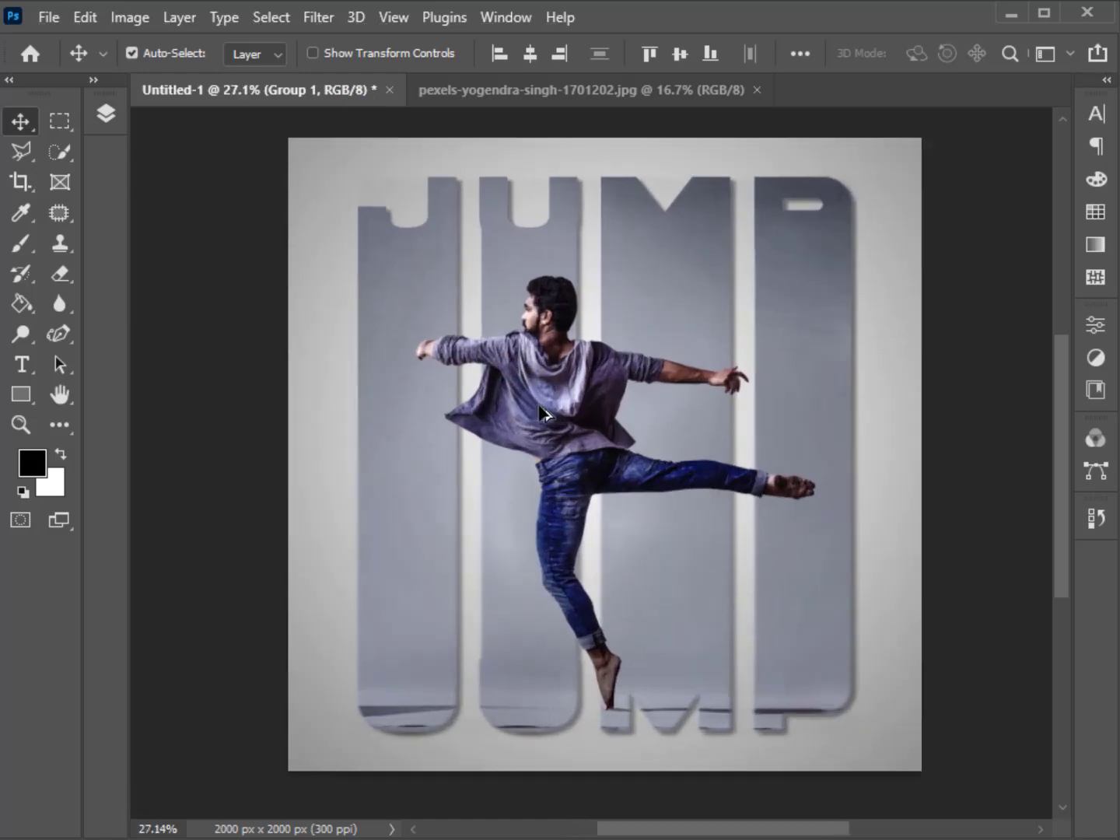